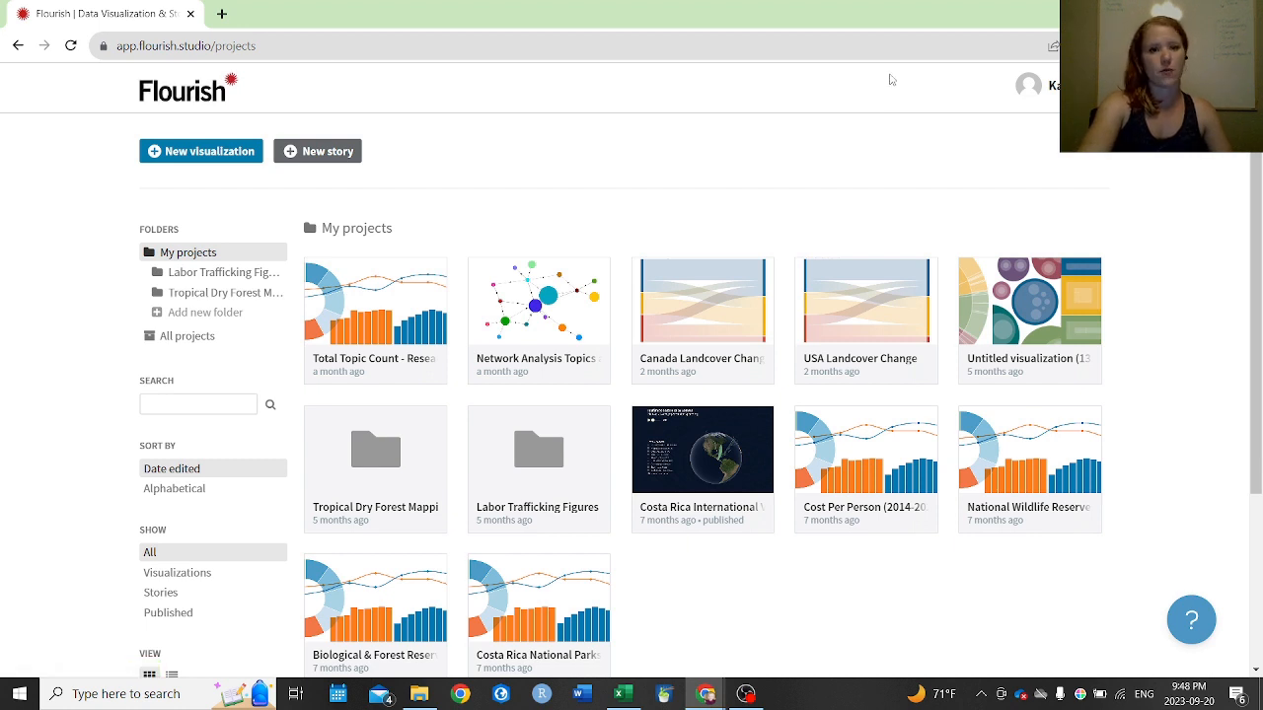
Create a new visualization from the Packed circles starting point of the Hierarchy template.
left_click(205, 158)
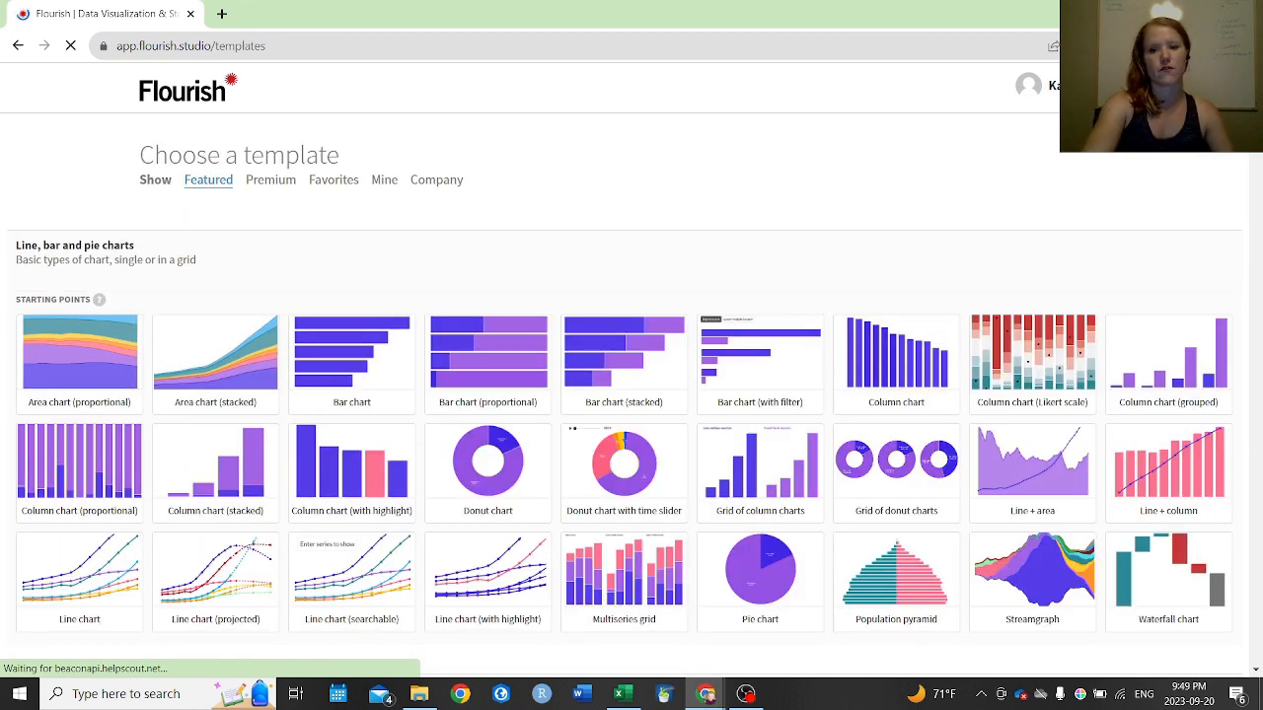
mouse_move(1256, 130)
left_mouse_down()
mouse_move(1259, 646)
mouse_move(1258, 98)
left_mouse_up()
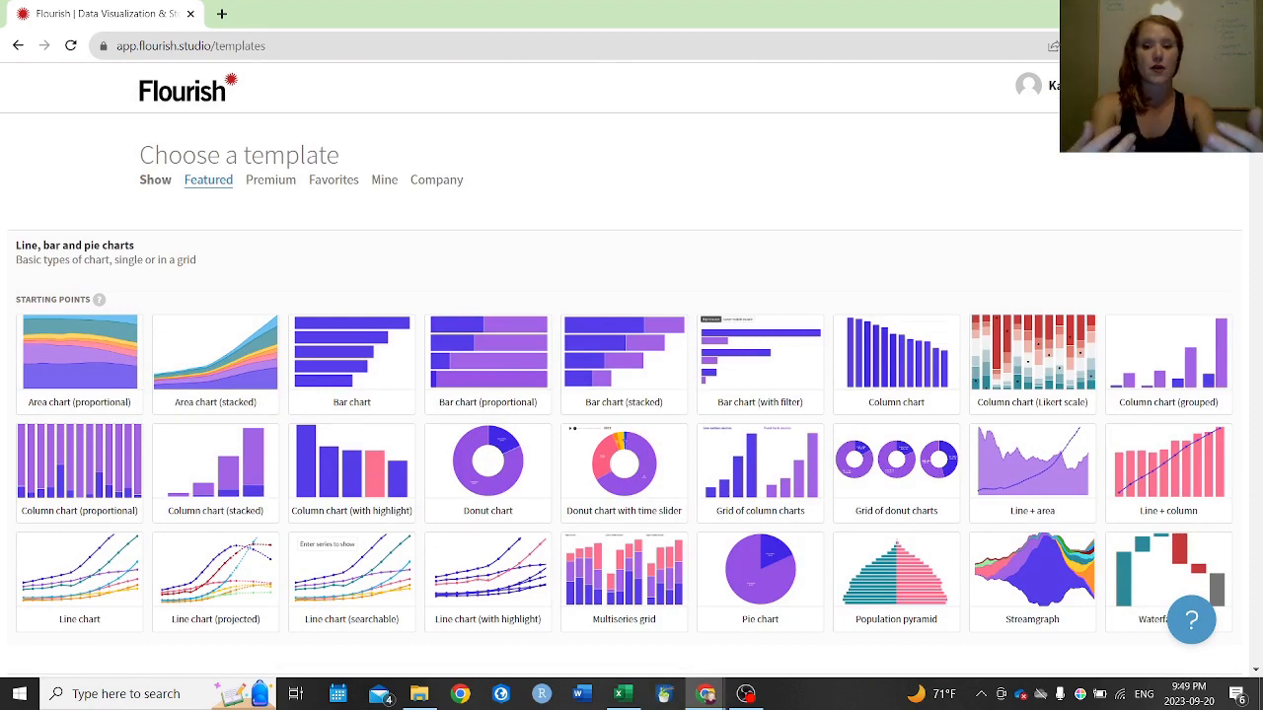
left_click_drag(1258, 99, 1258, 292)
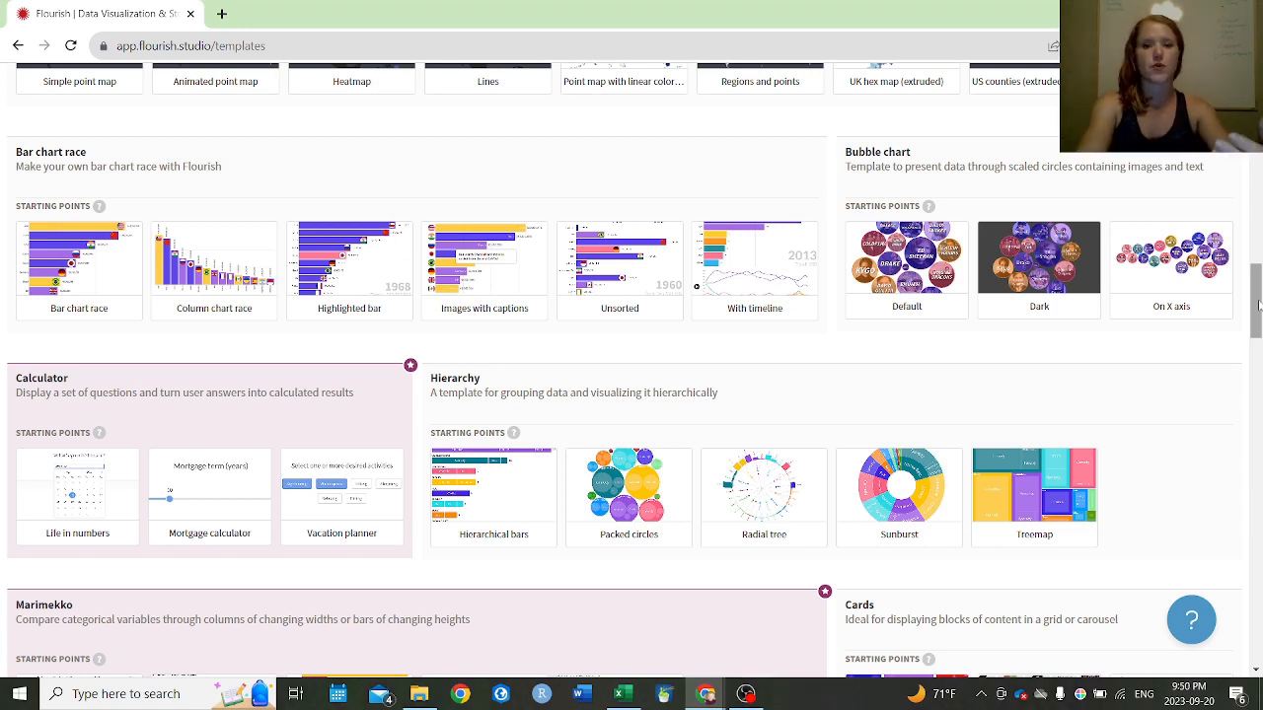
left_click(619, 510)
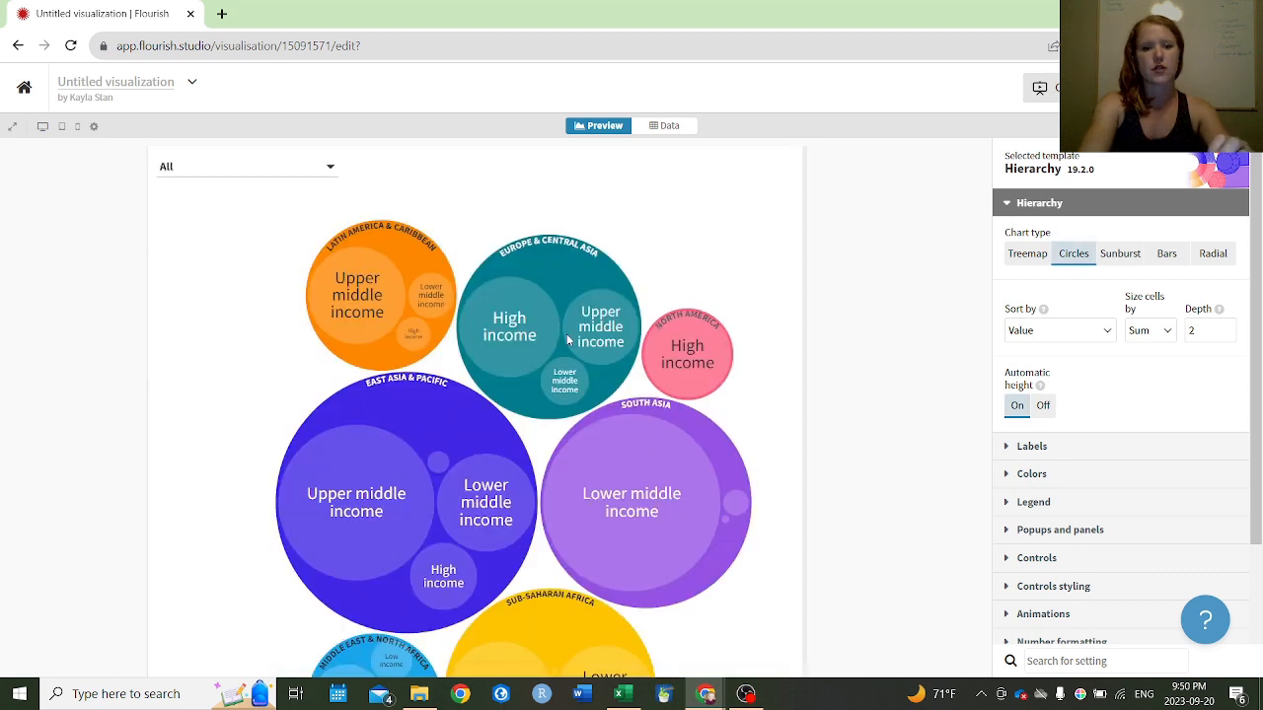
Filter the sample circle chart to North America, and open the chart's data sheet.
mouse_move(575, 307)
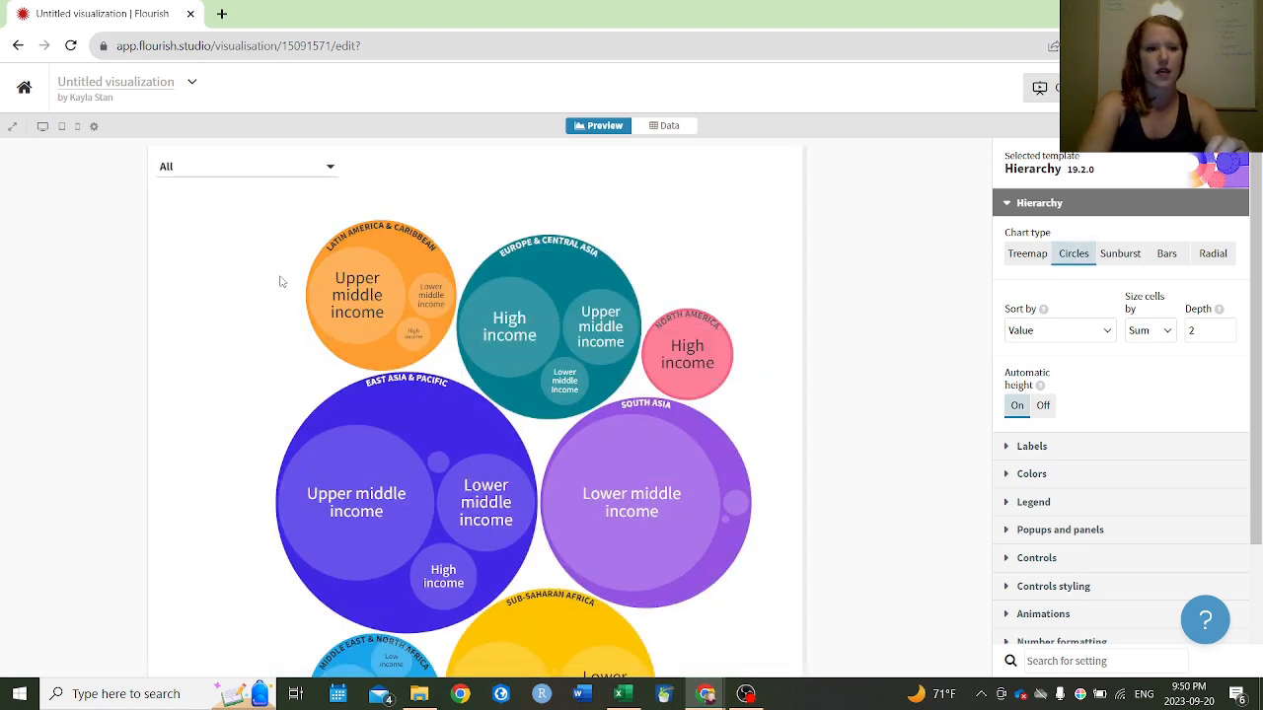
left_click(332, 166)
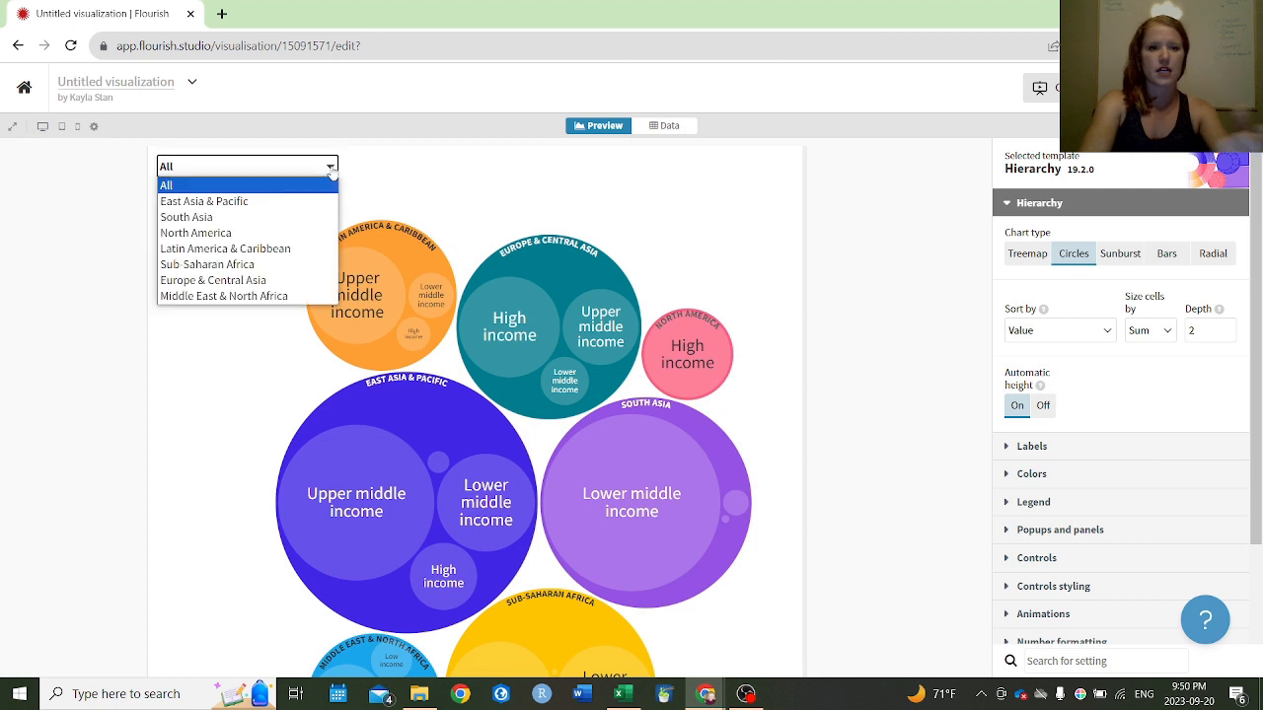
left_click(246, 233)
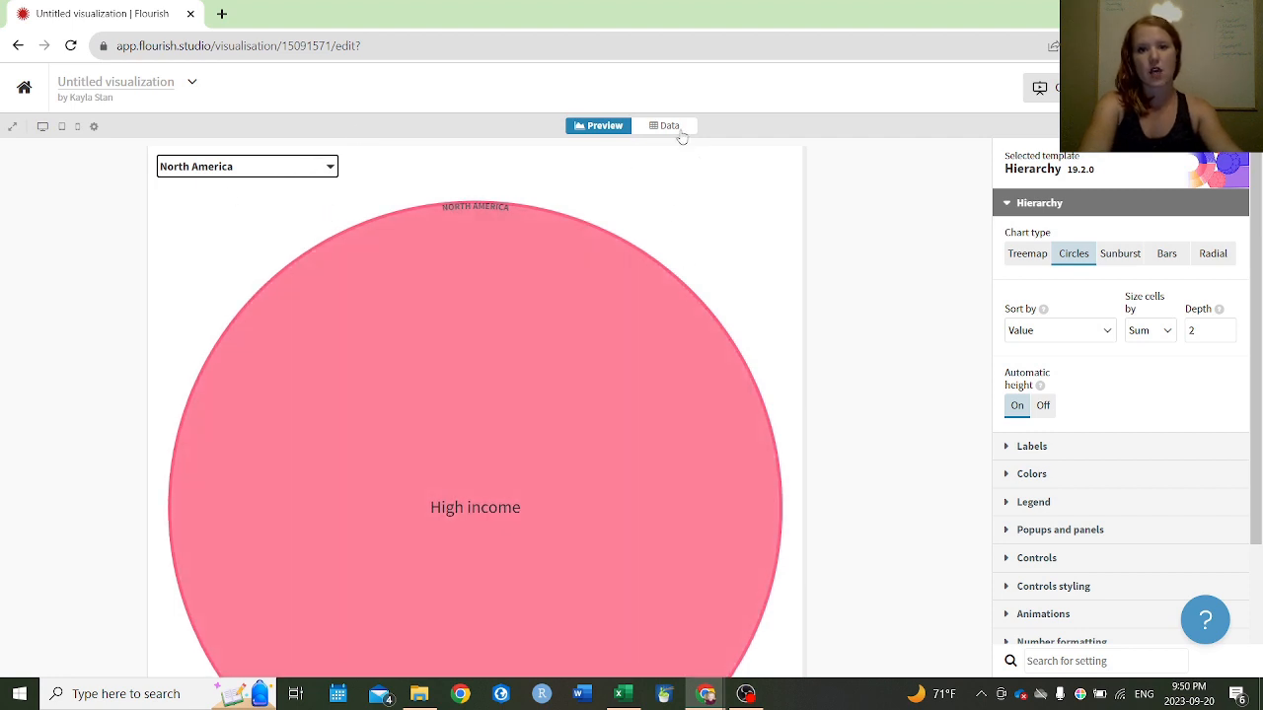
left_click(668, 127)
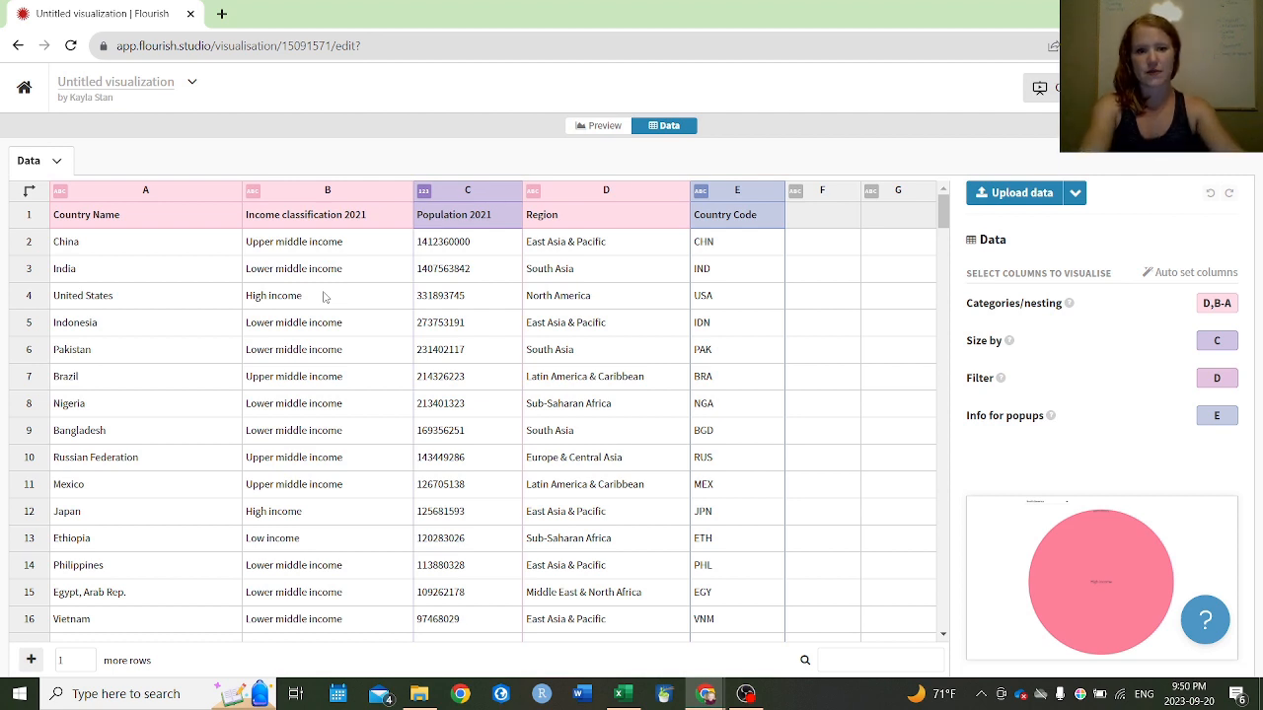
Switch to the Excel workbook and select the industry case-count table on Sheet3, from the Agriculture, Forestry, Fishing and Hunting header.
left_click(621, 694)
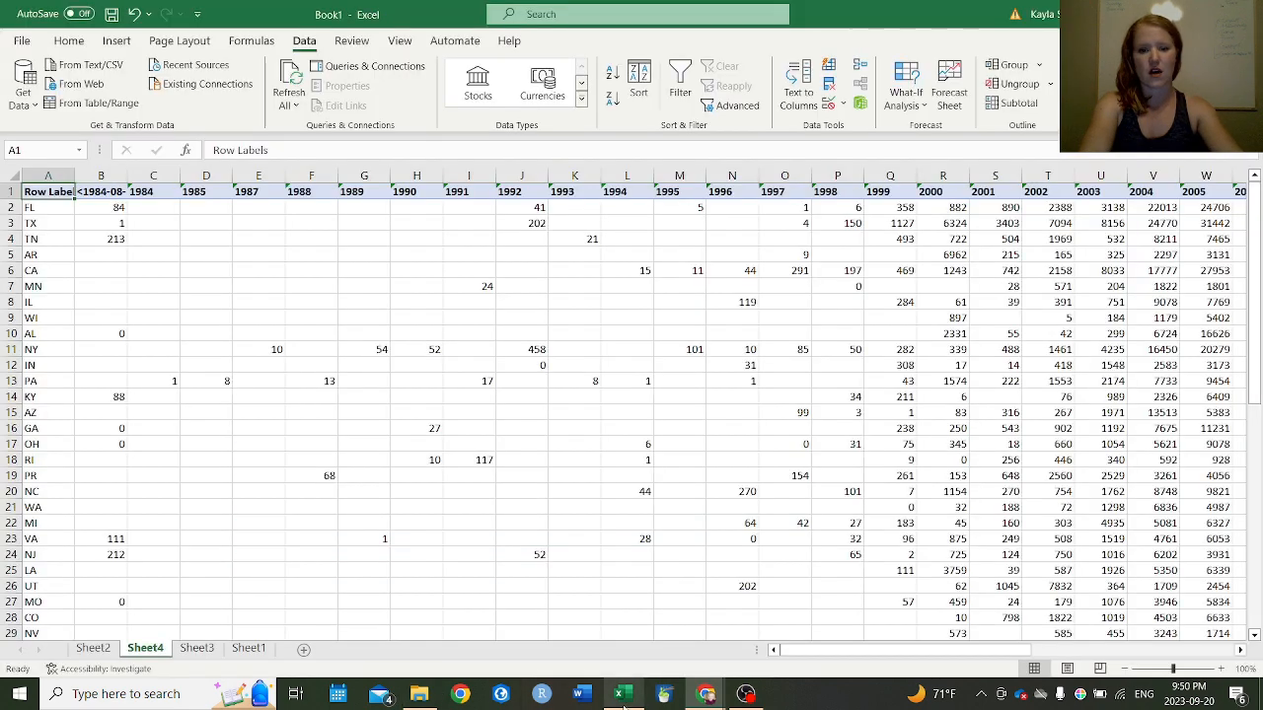
left_click(196, 653)
left_click(258, 314)
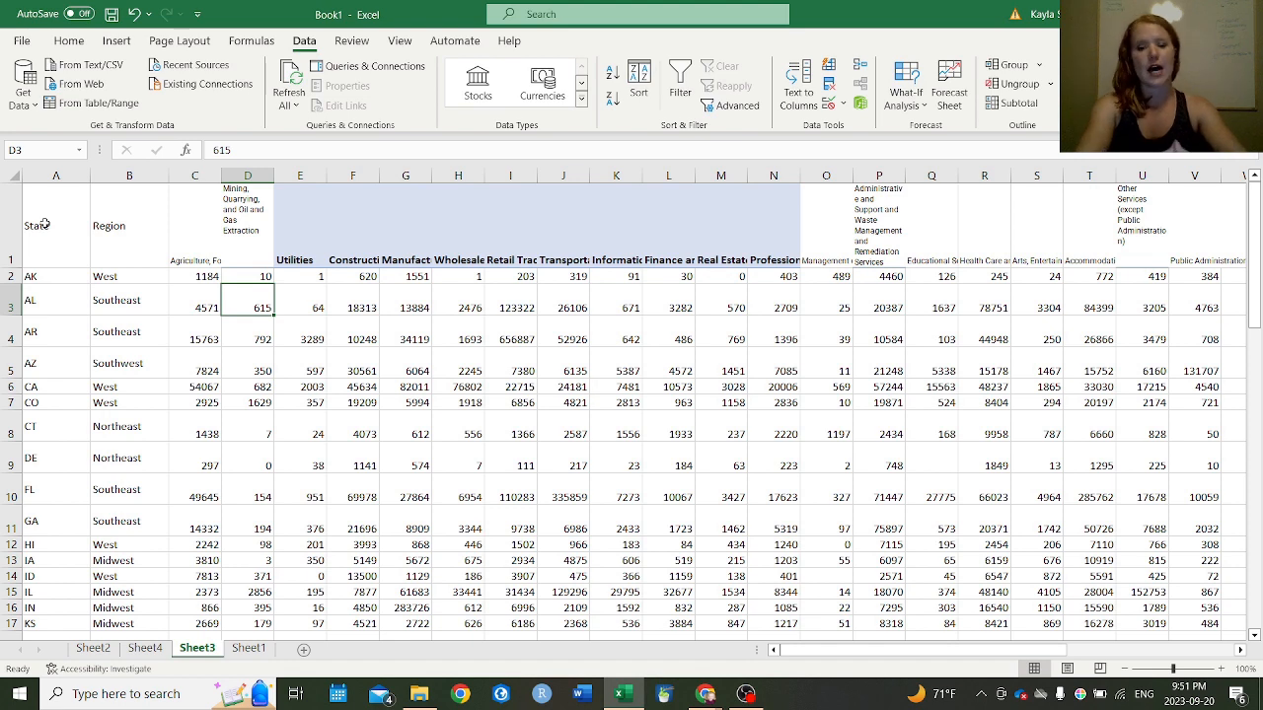
left_click(187, 227)
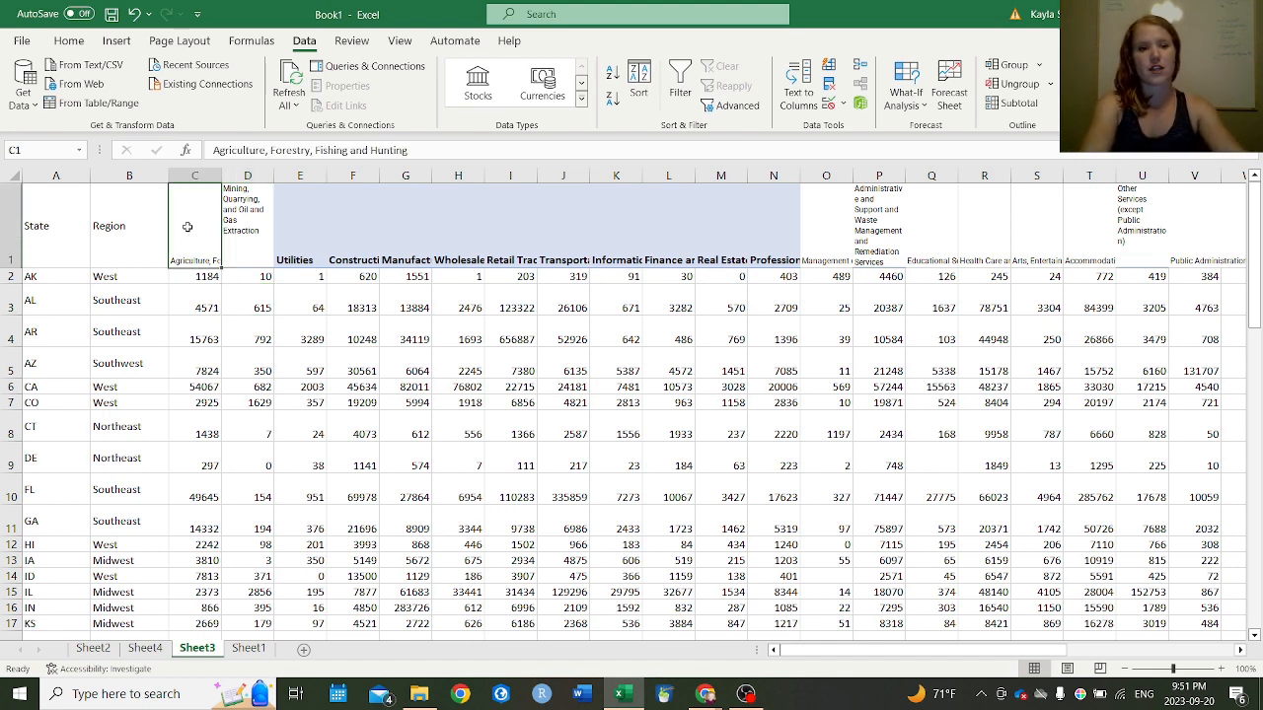
key("ctrl+shift+Right")
key("ctrl+shift+Down")
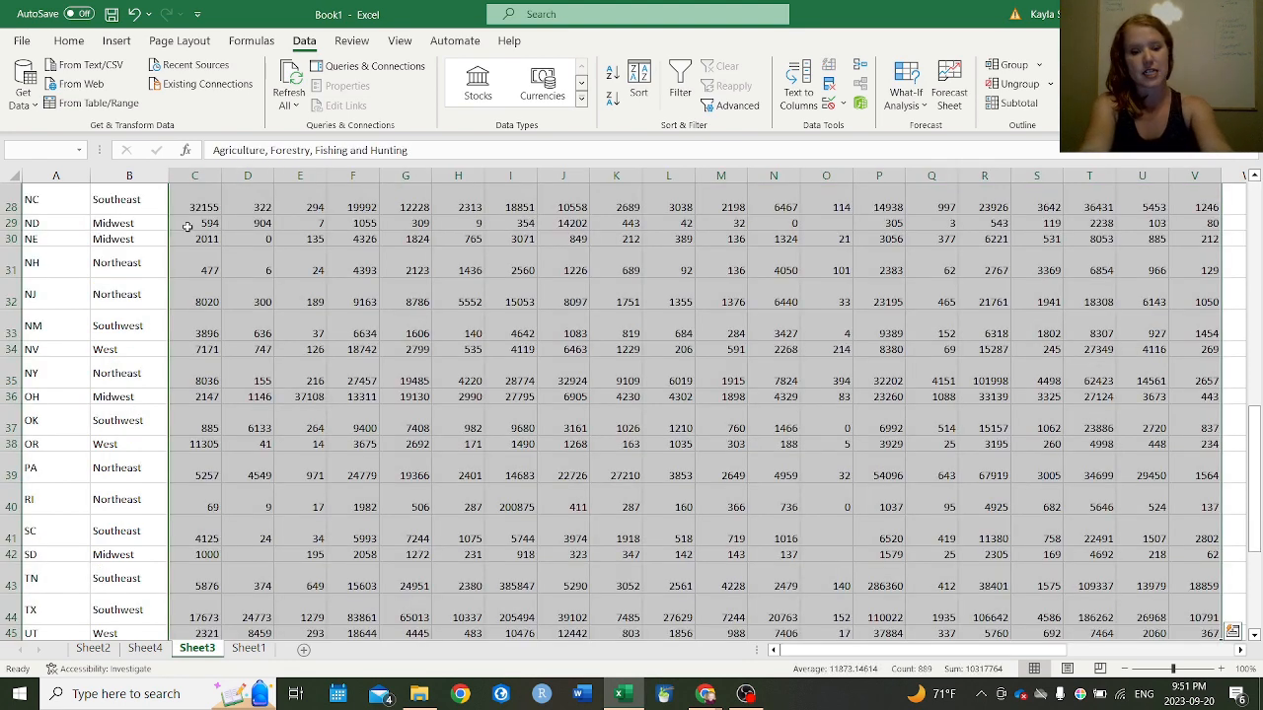
scroll(187, 227, "up", 9)
key("ctrl+c")
Undo the most recent edits to the industry table on Sheet3.
key("ctrl+z")
key("ctrl+z")
key("ctrl+z")
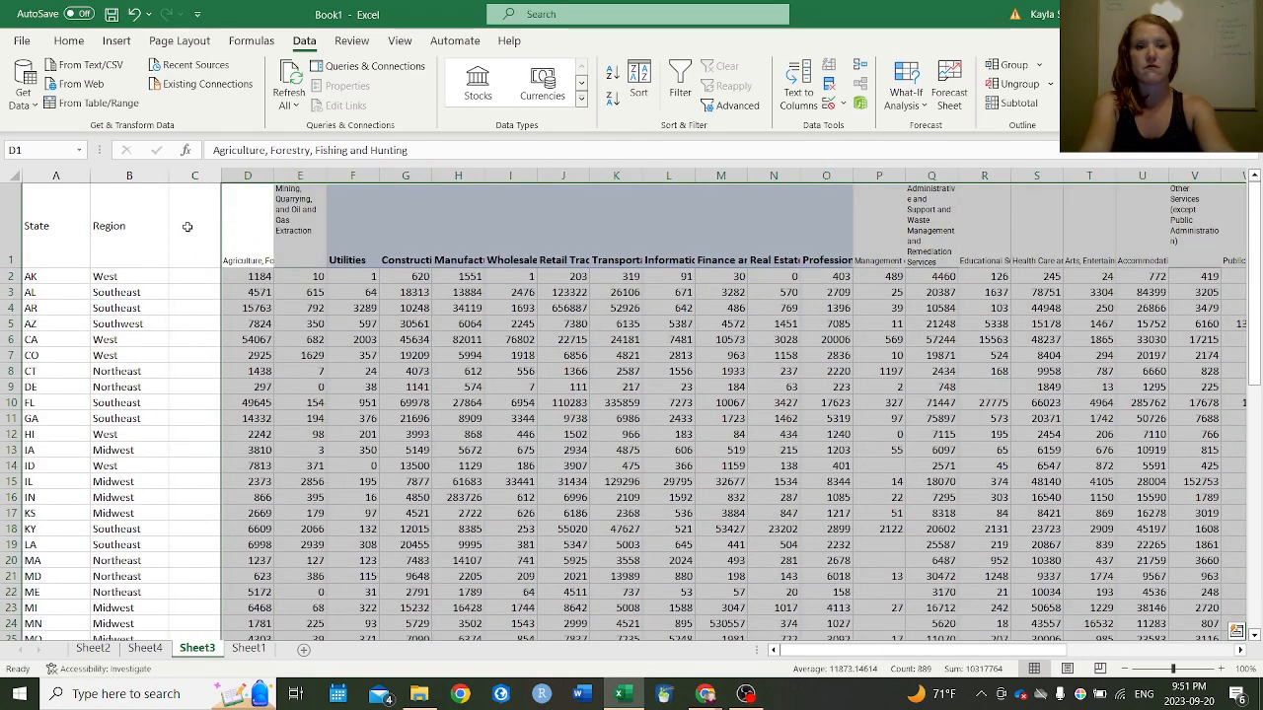
key("Down")
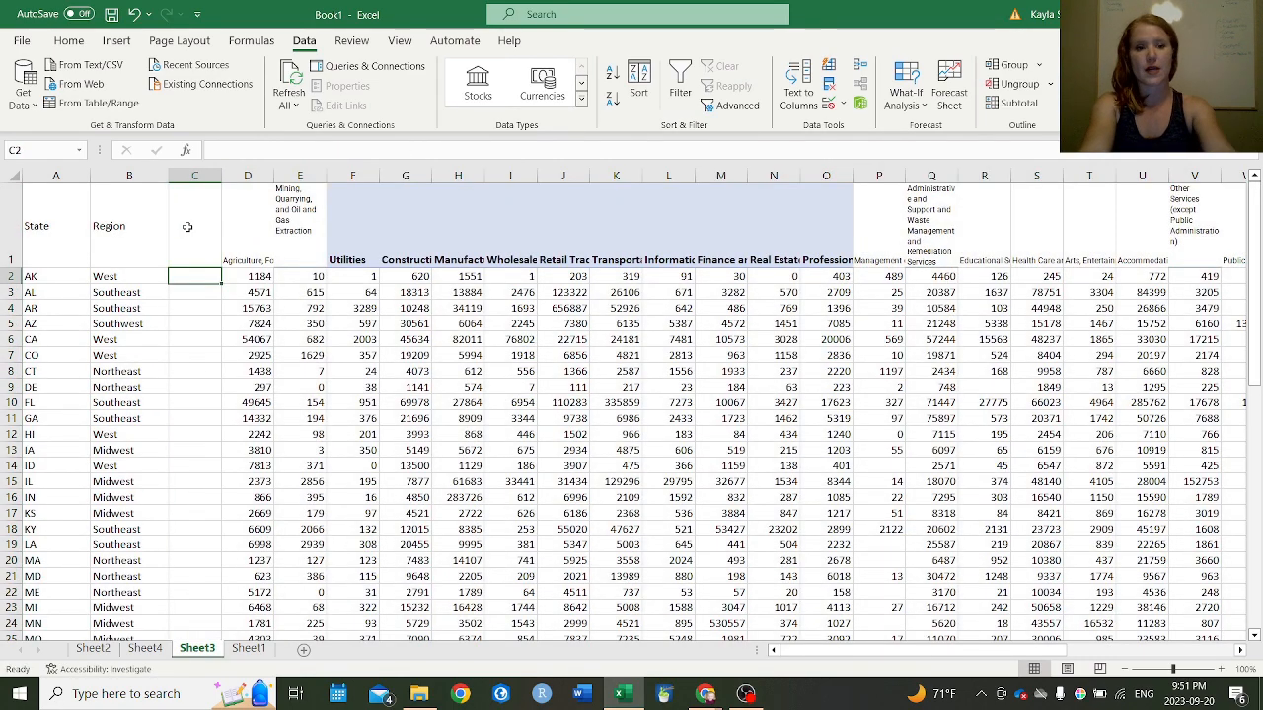
key("ctrl+z")
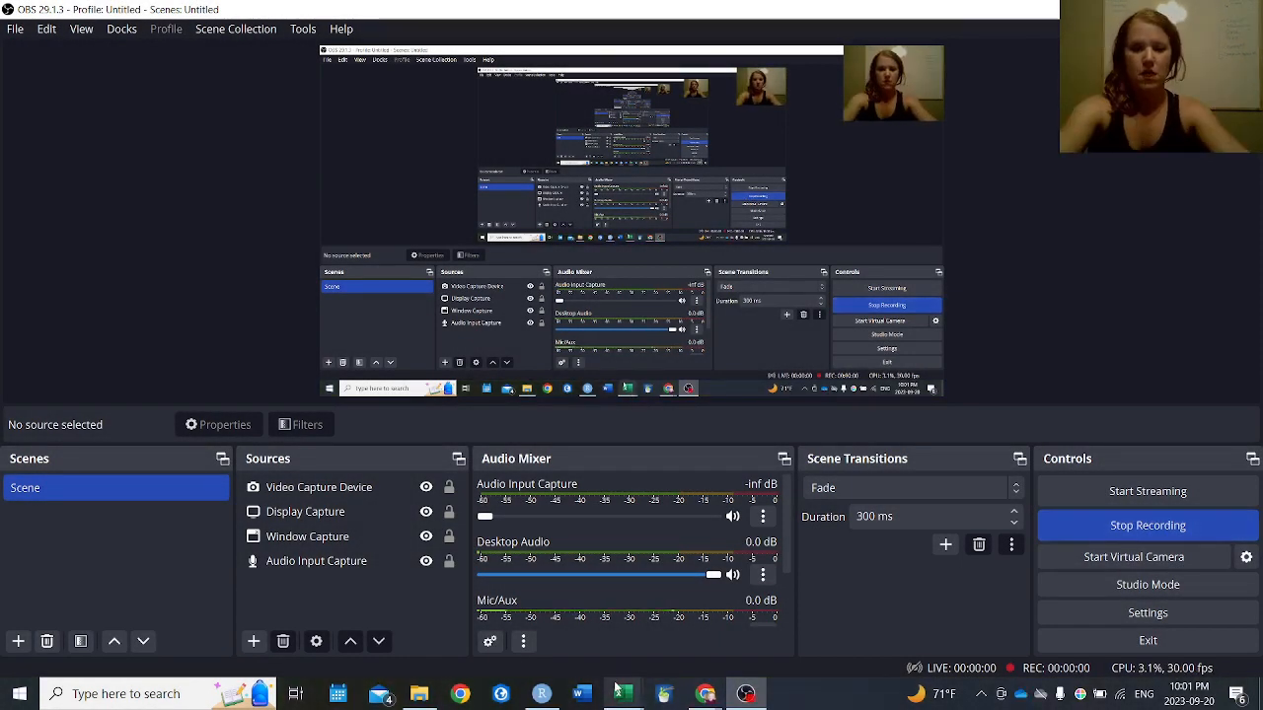
Switch to Bubble Graph.csv in Excel and examine its State, Region, Industry and Case Count columns.
mouse_move(621, 690)
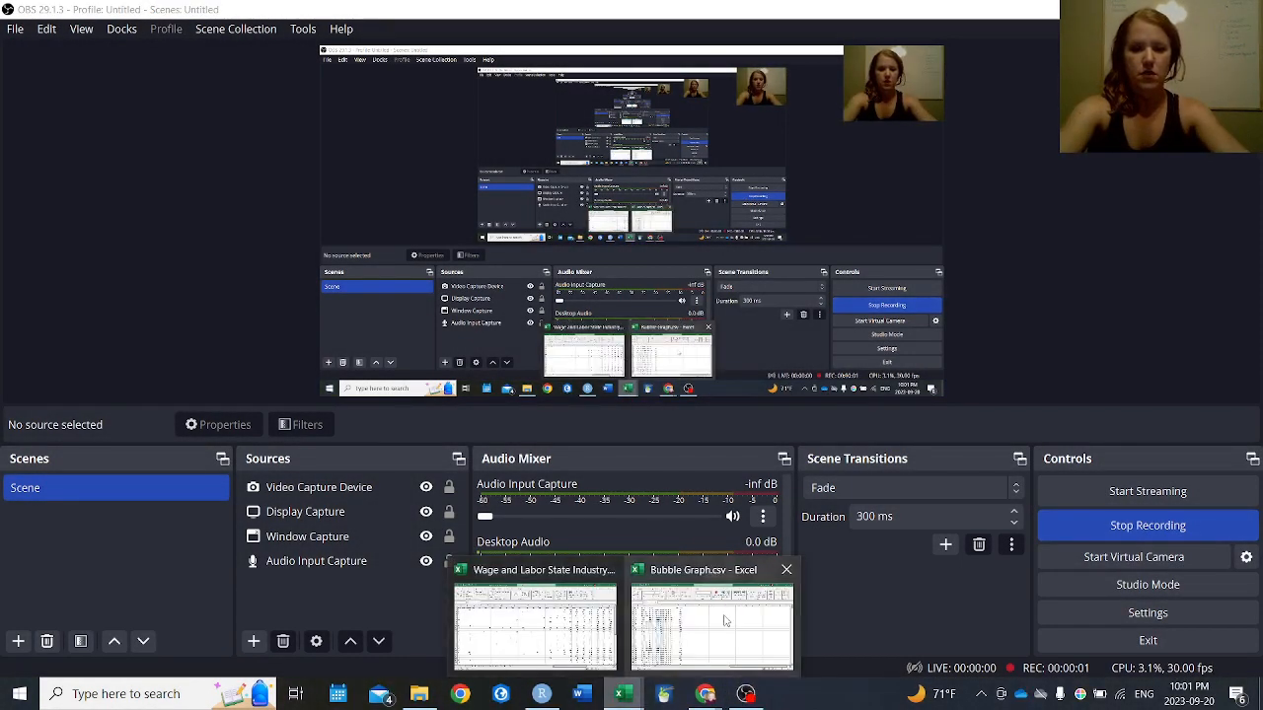
left_click(459, 558)
left_click(32, 223)
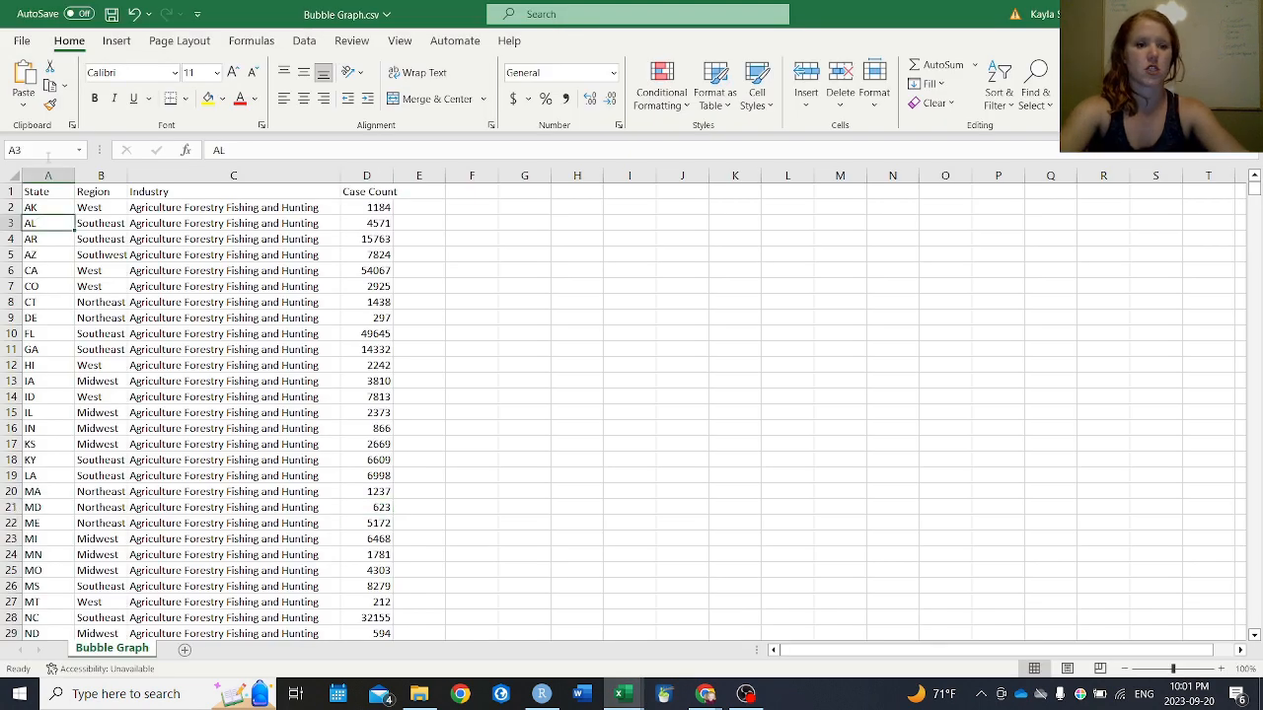
left_click(37, 204)
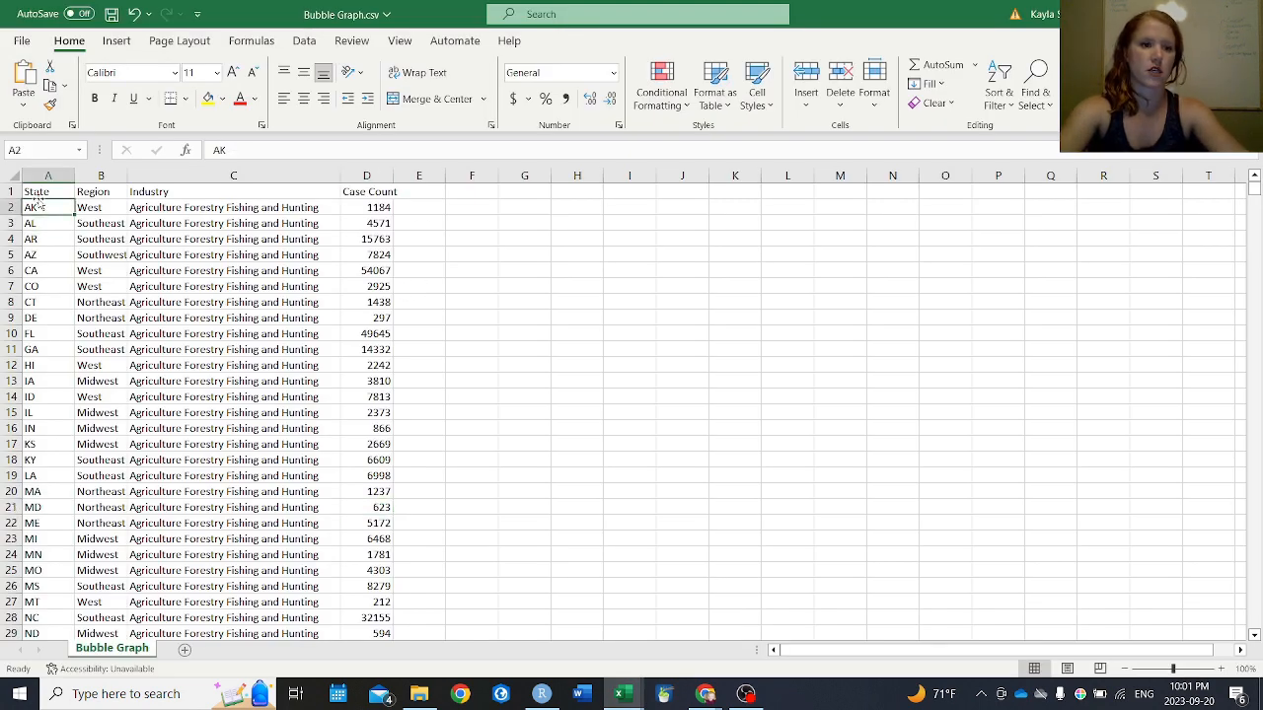
left_click(110, 222)
left_click(180, 228)
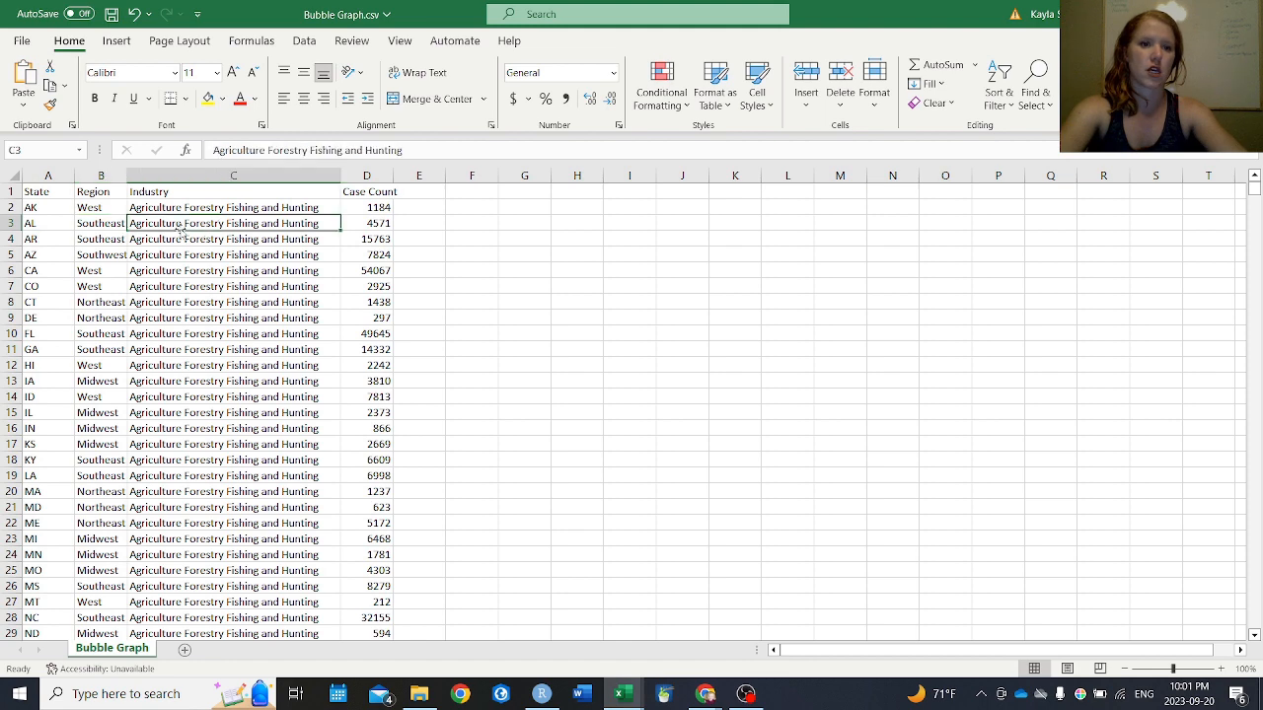
left_click(400, 242)
left_click(371, 230)
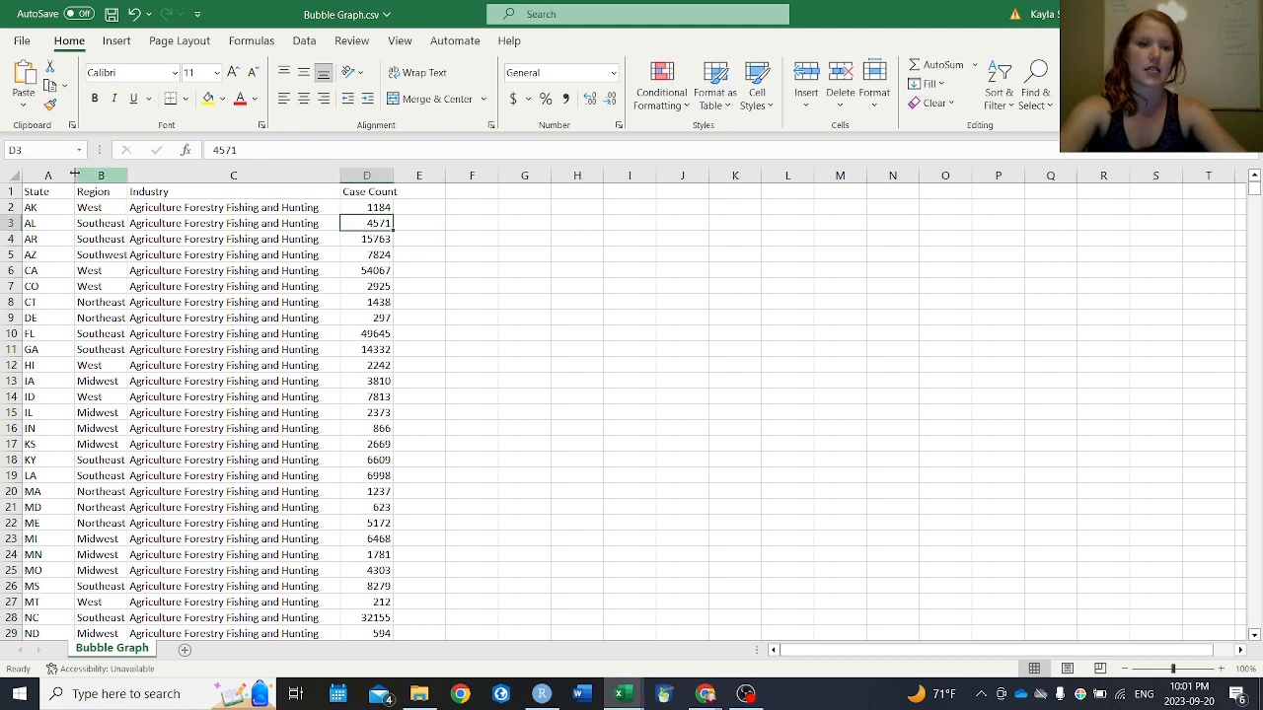
Copy the entire Bubble Graph table, including the header row and all four columns.
left_click(40, 191)
key("ctrl+shift+Right")
key("ctrl+shift+Down")
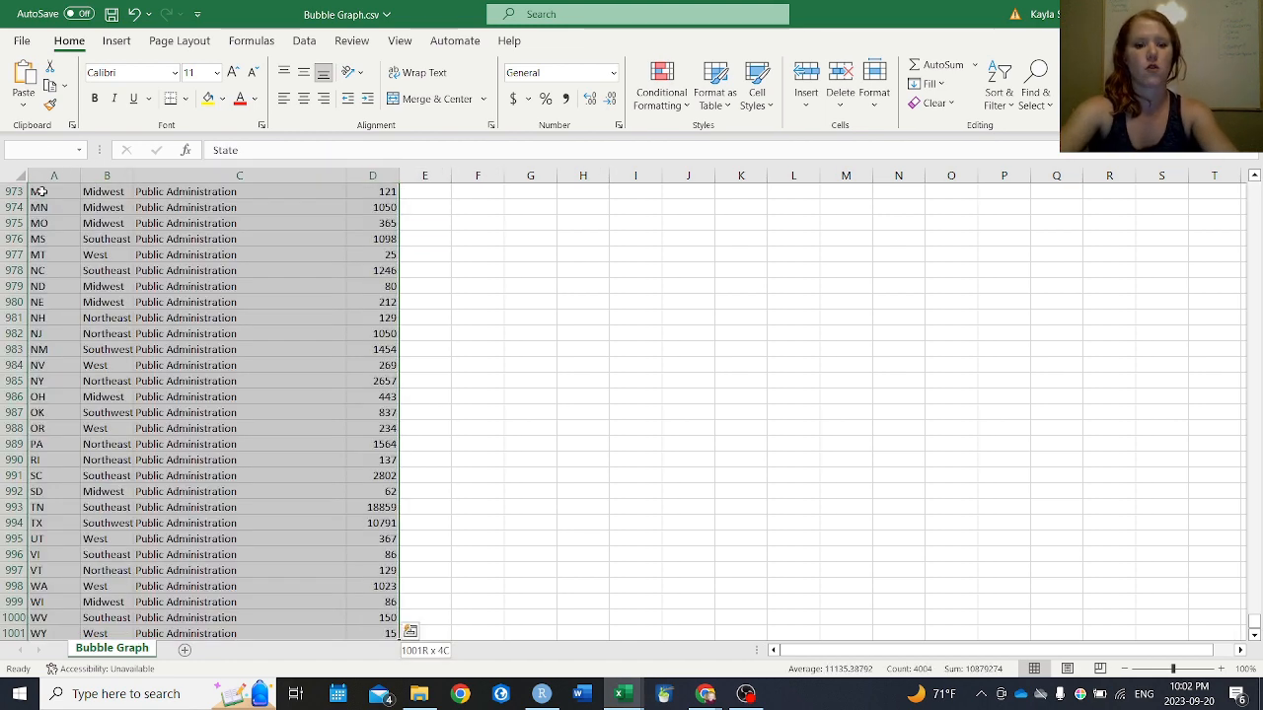
key("ctrl+c")
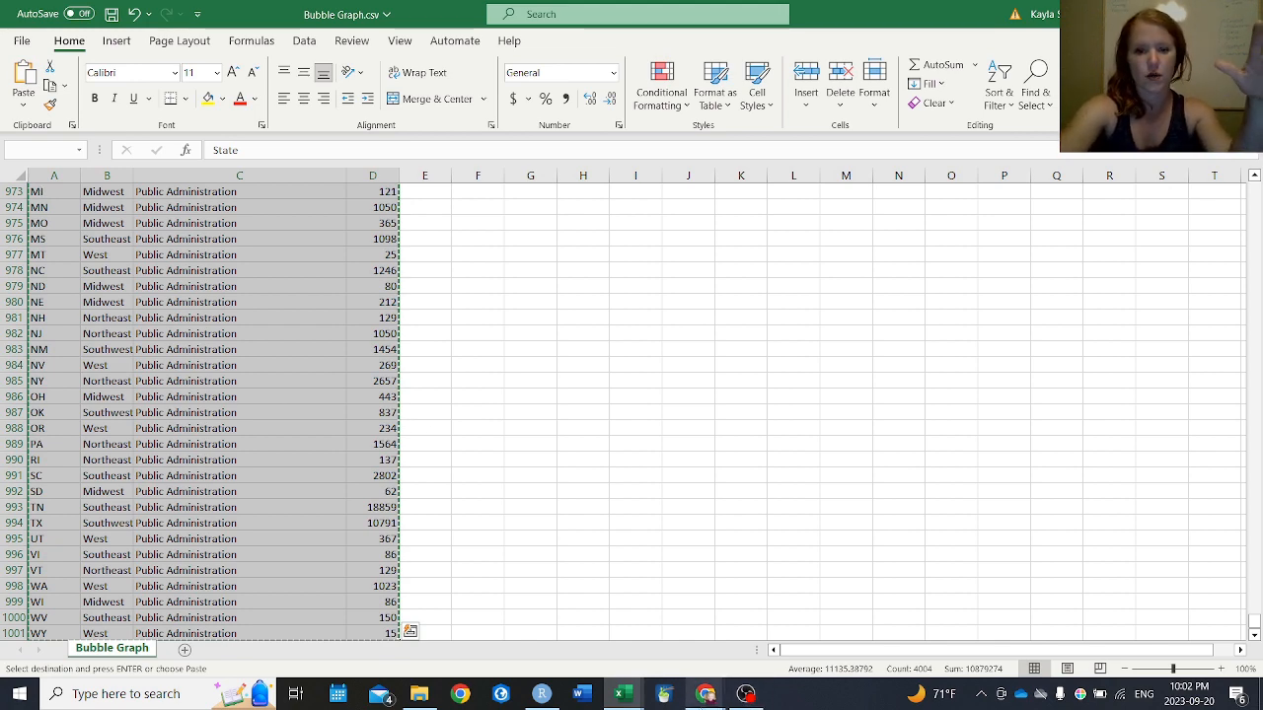
Switch to Flourish and replace the sample data in columns A to F with the copied table.
mouse_move(705, 694)
left_click(657, 622)
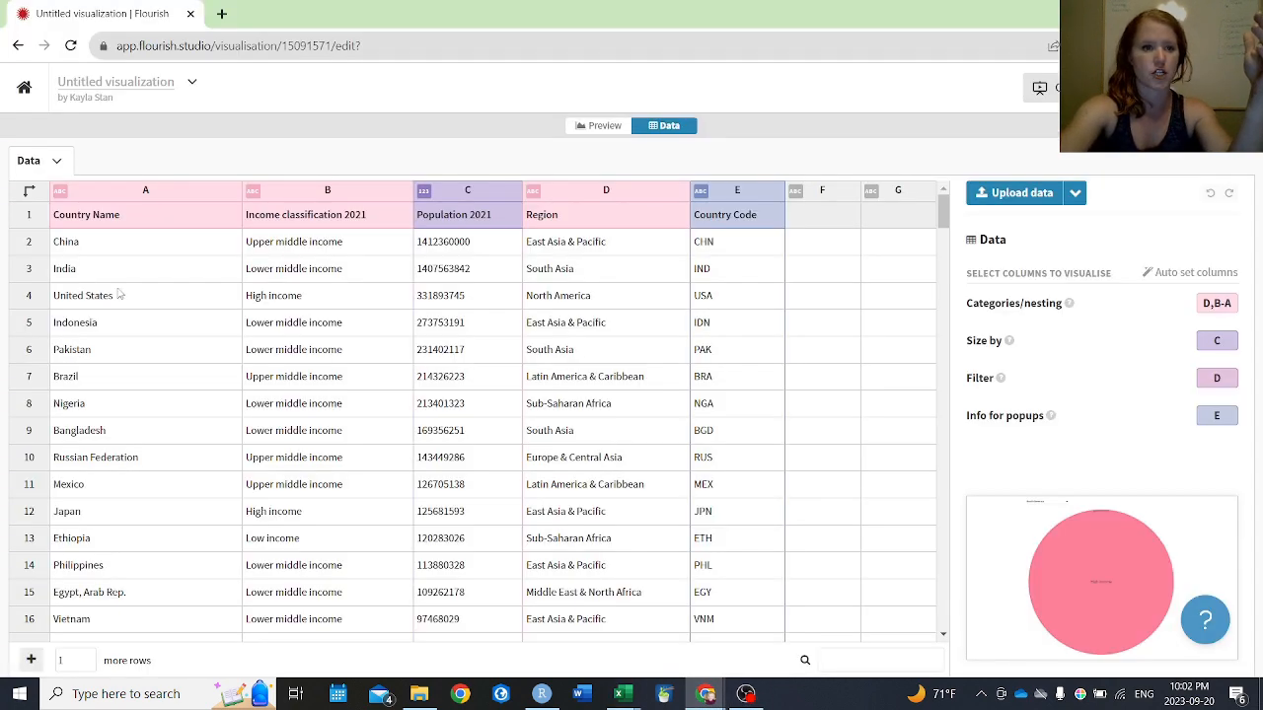
left_click(71, 193)
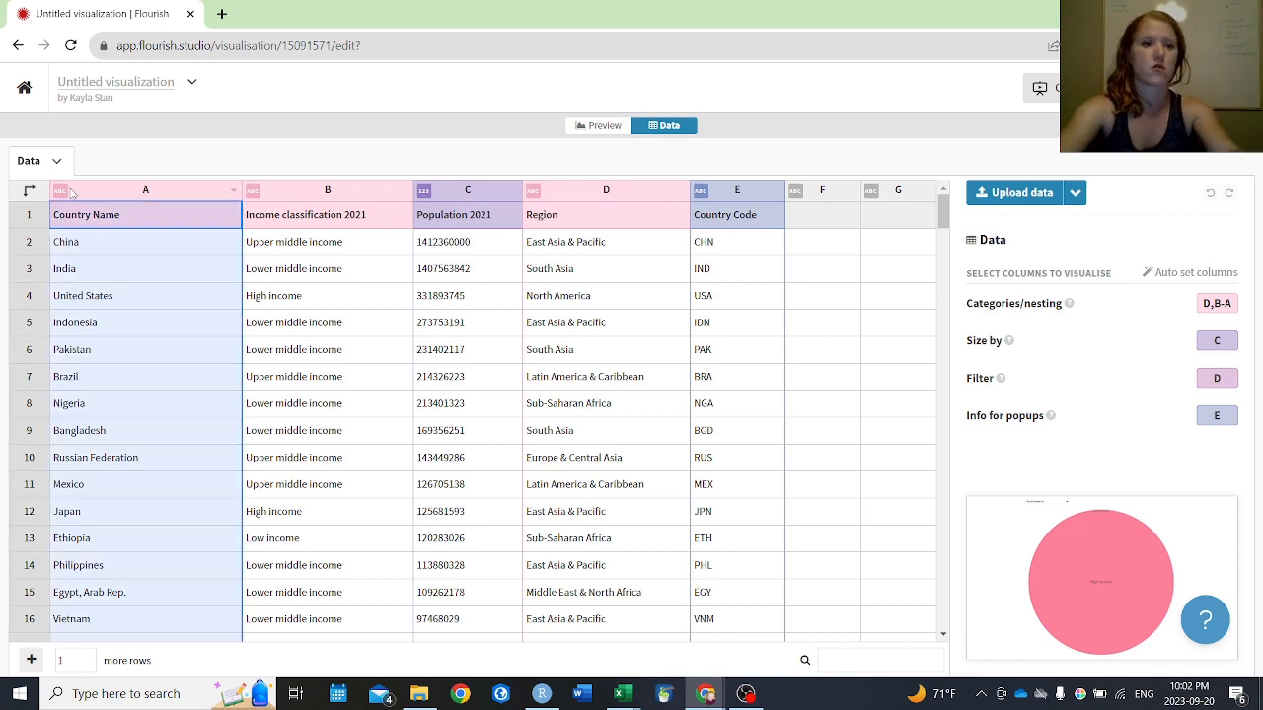
key("shift+Right")
key("shift+Right")
key("shift+Right")
key("shift+Right")
key("shift+Right")
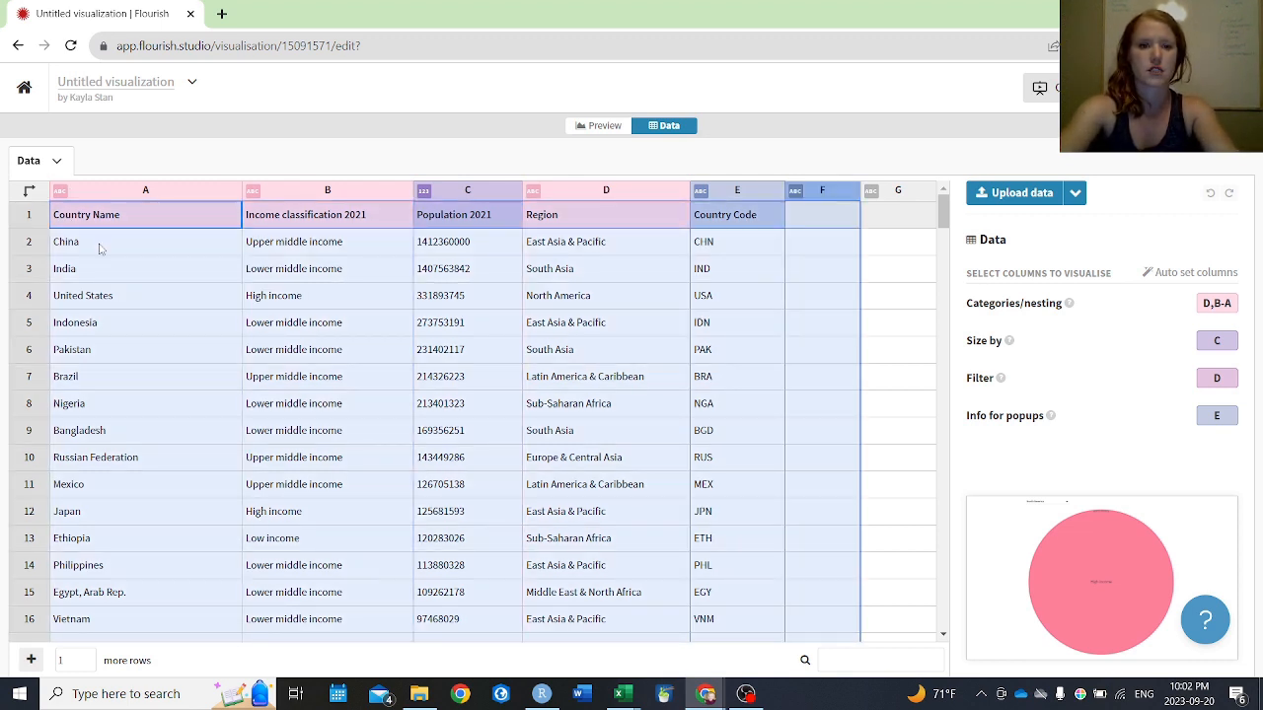
key("Delete")
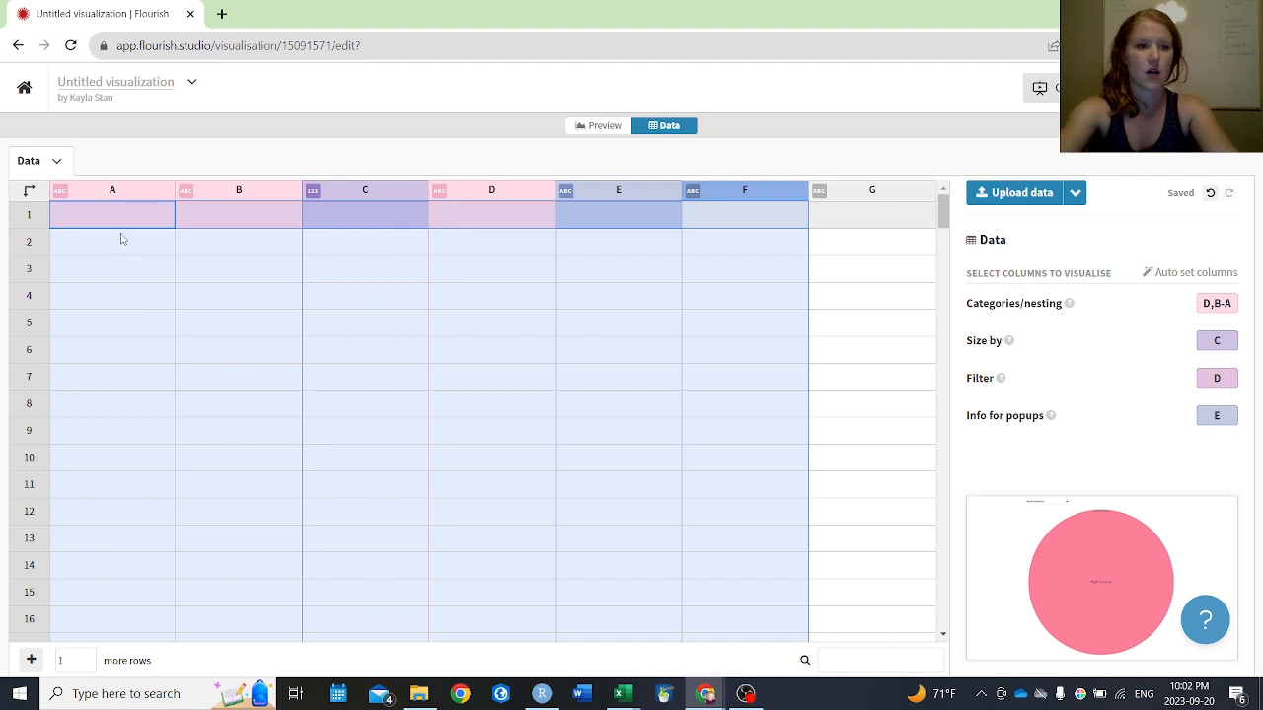
key("ctrl+v")
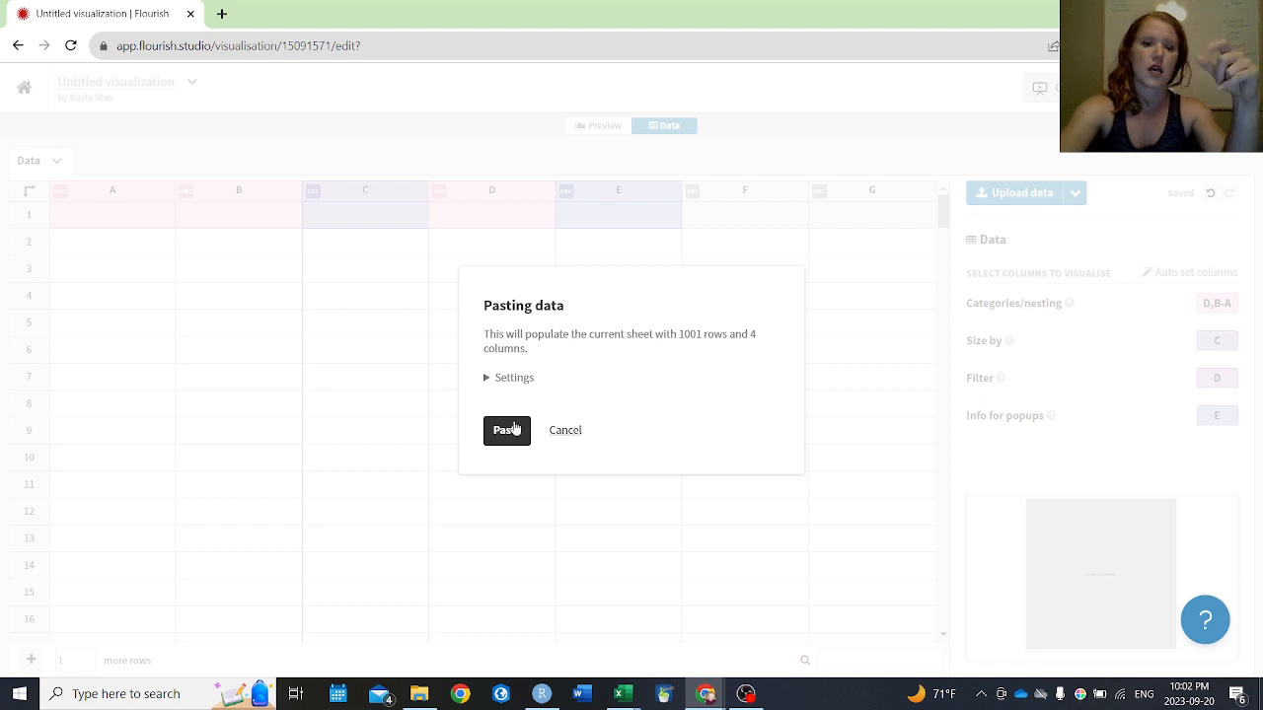
left_click(507, 430)
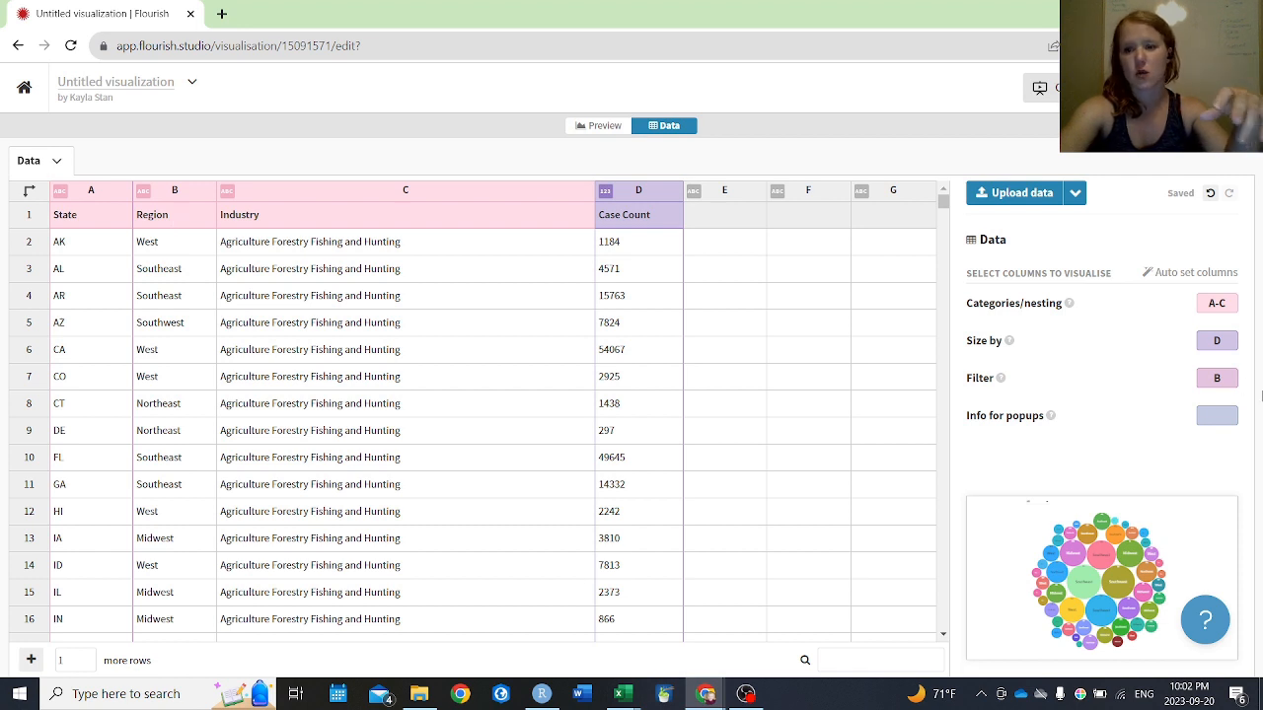
Set the Categories/nesting columns to A,C so the data nests by state and industry.
left_click(1218, 305)
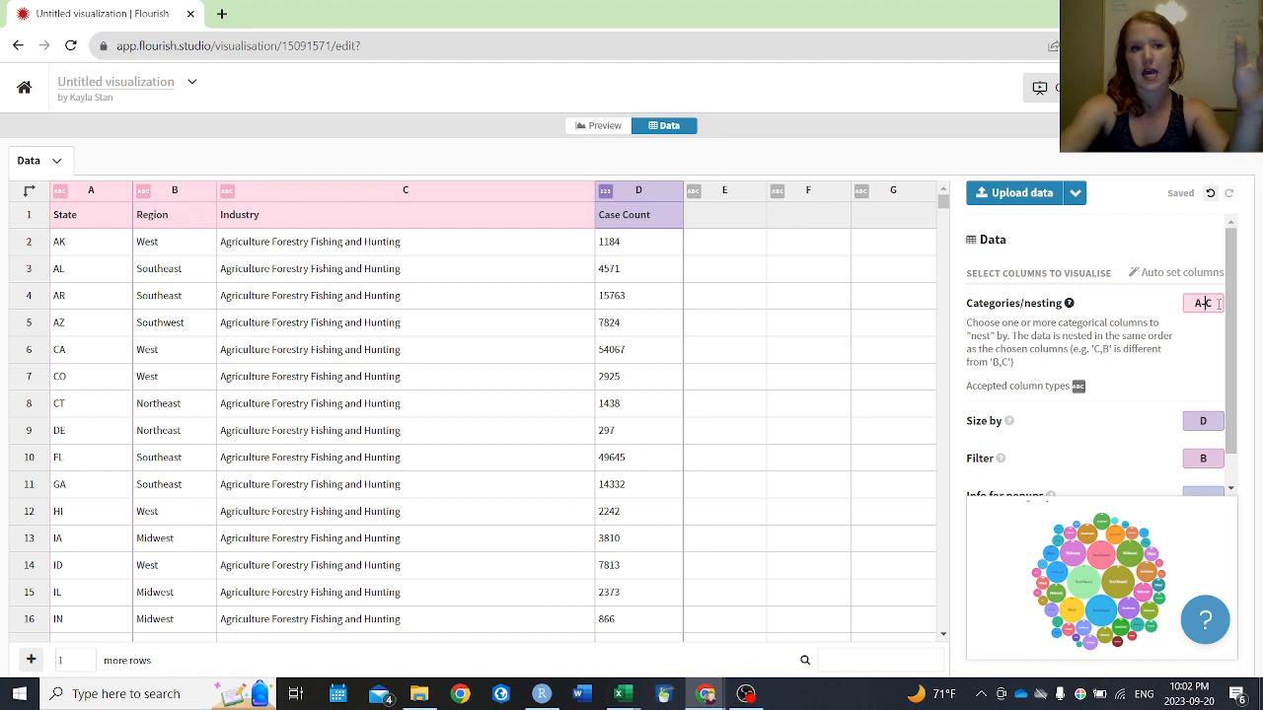
key("BackSpace")
type(",")
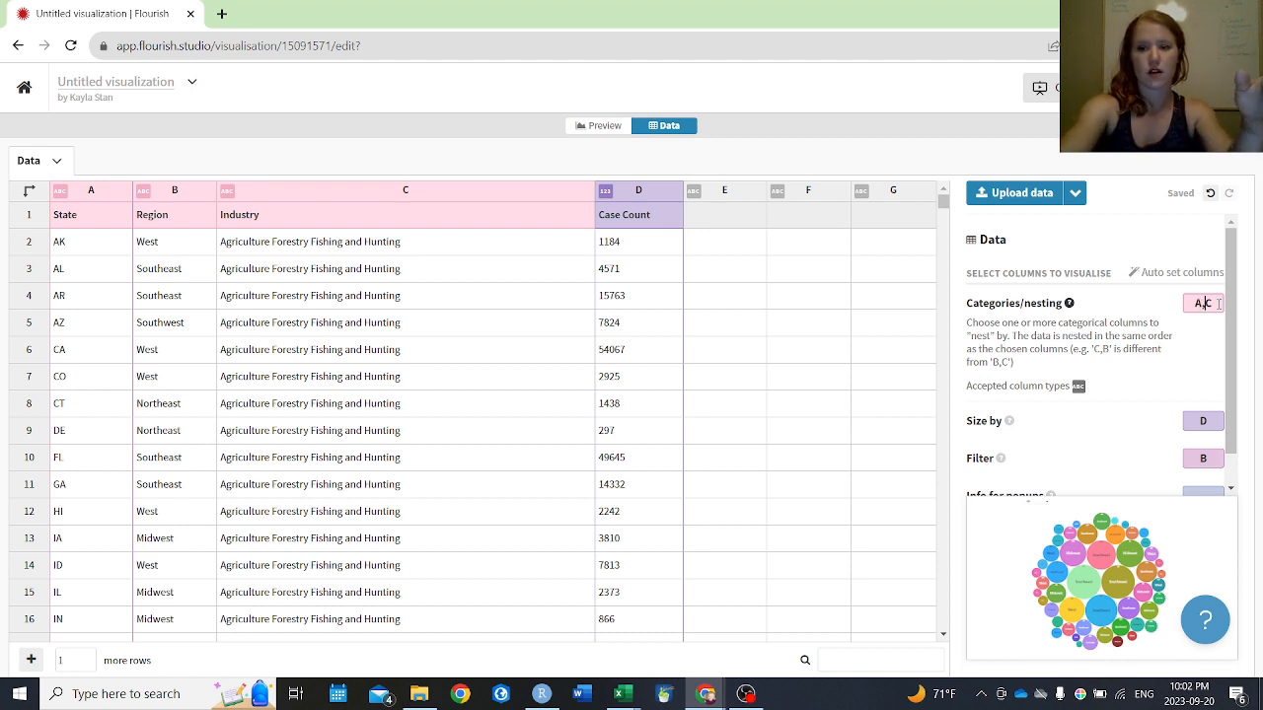
left_click(1194, 415)
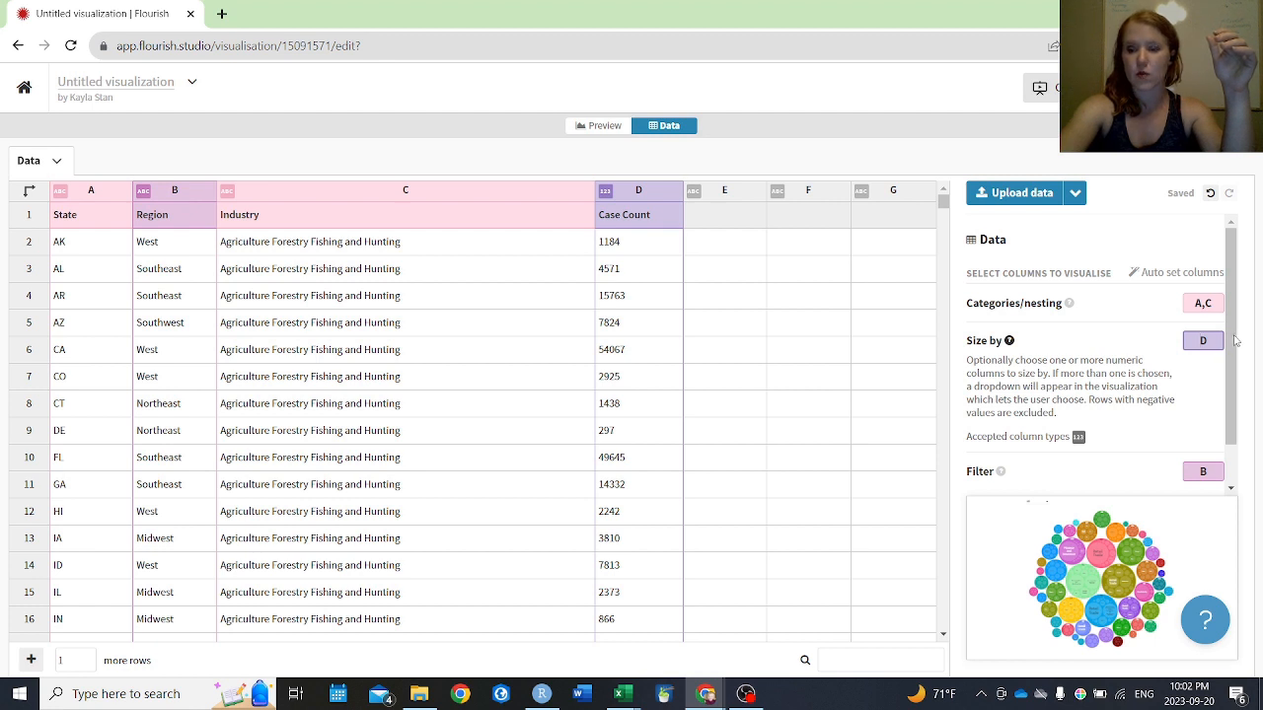
Set the Info for popups columns to C,D for industry and case count.
left_click_drag(1235, 341, 1229, 394)
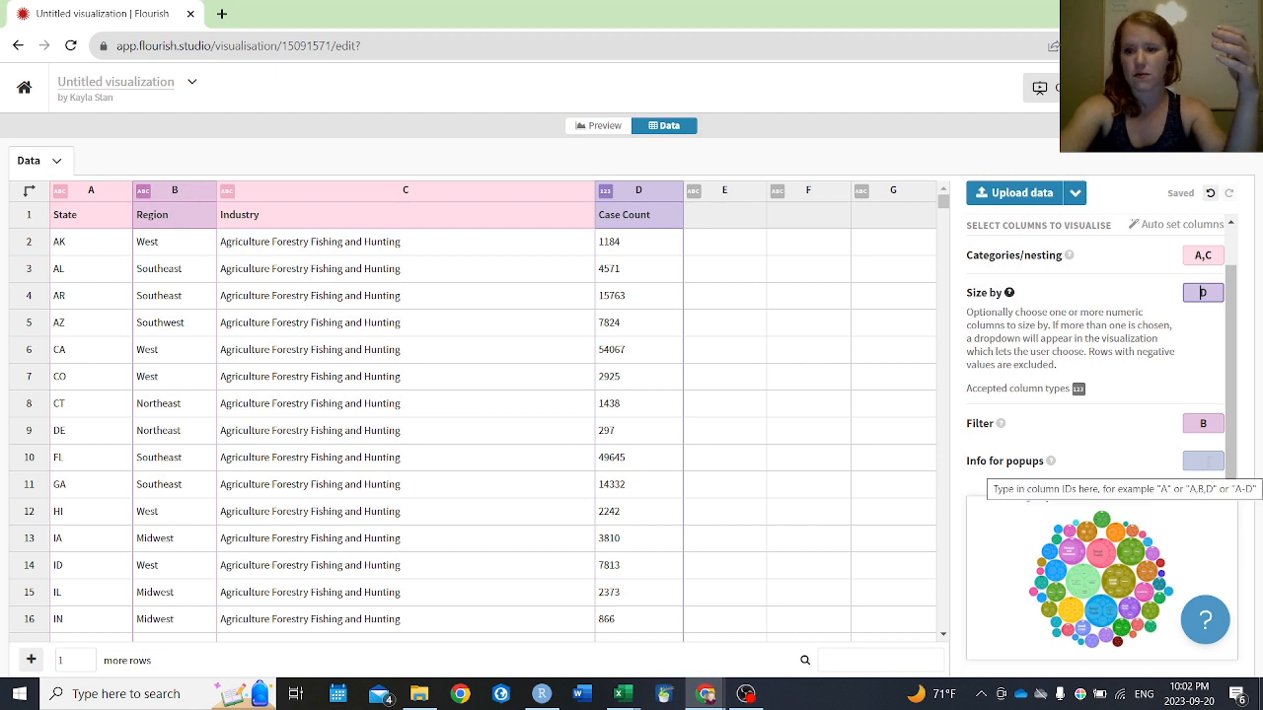
left_click(1209, 466)
type("C")
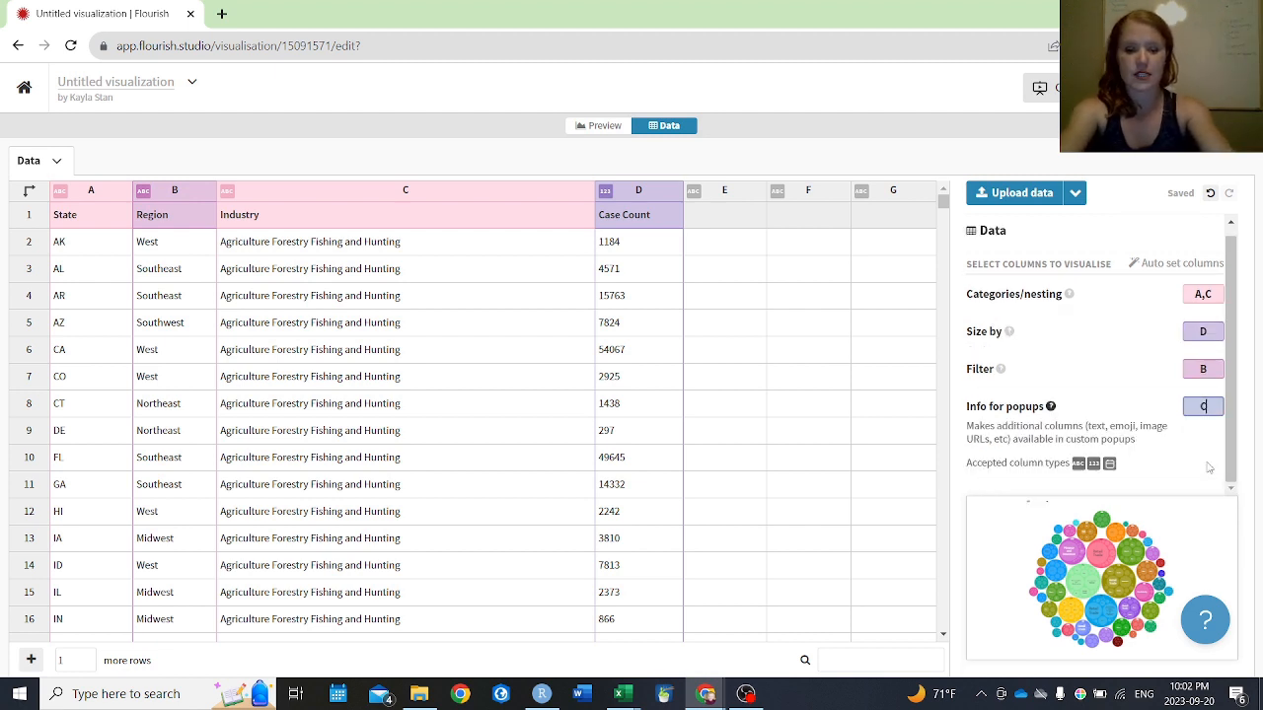
type(",D")
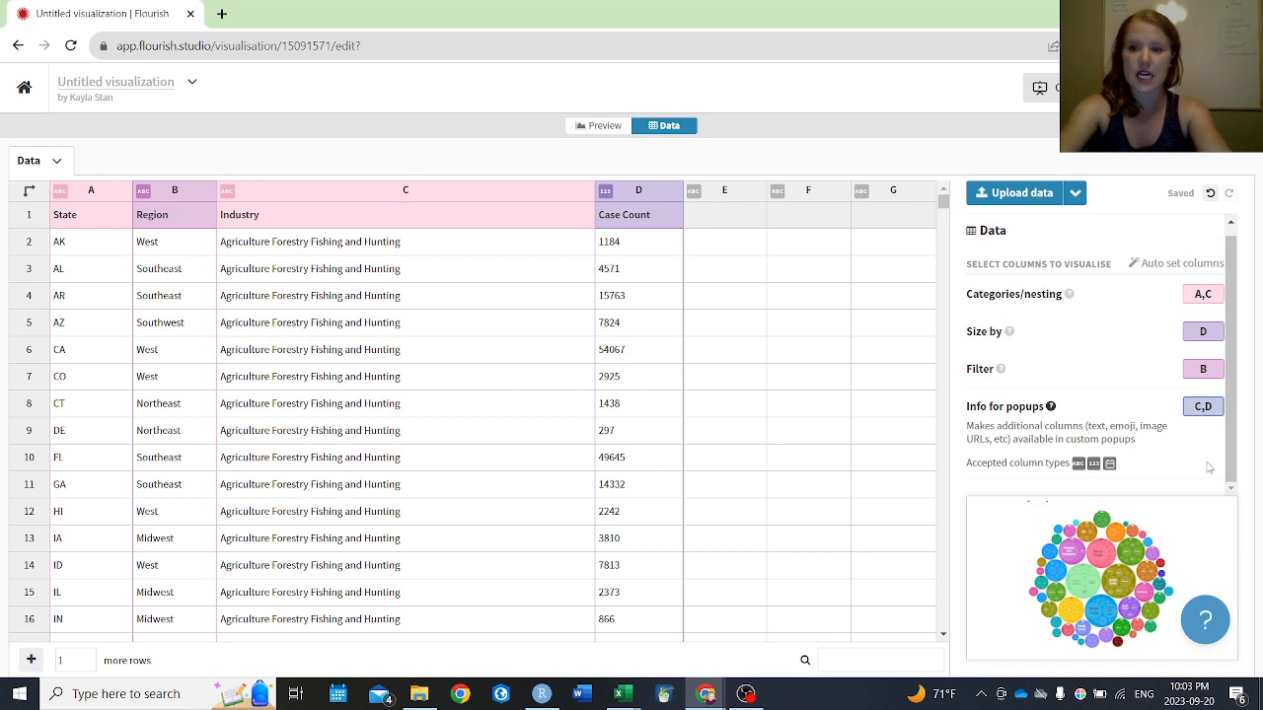
key("Tab")
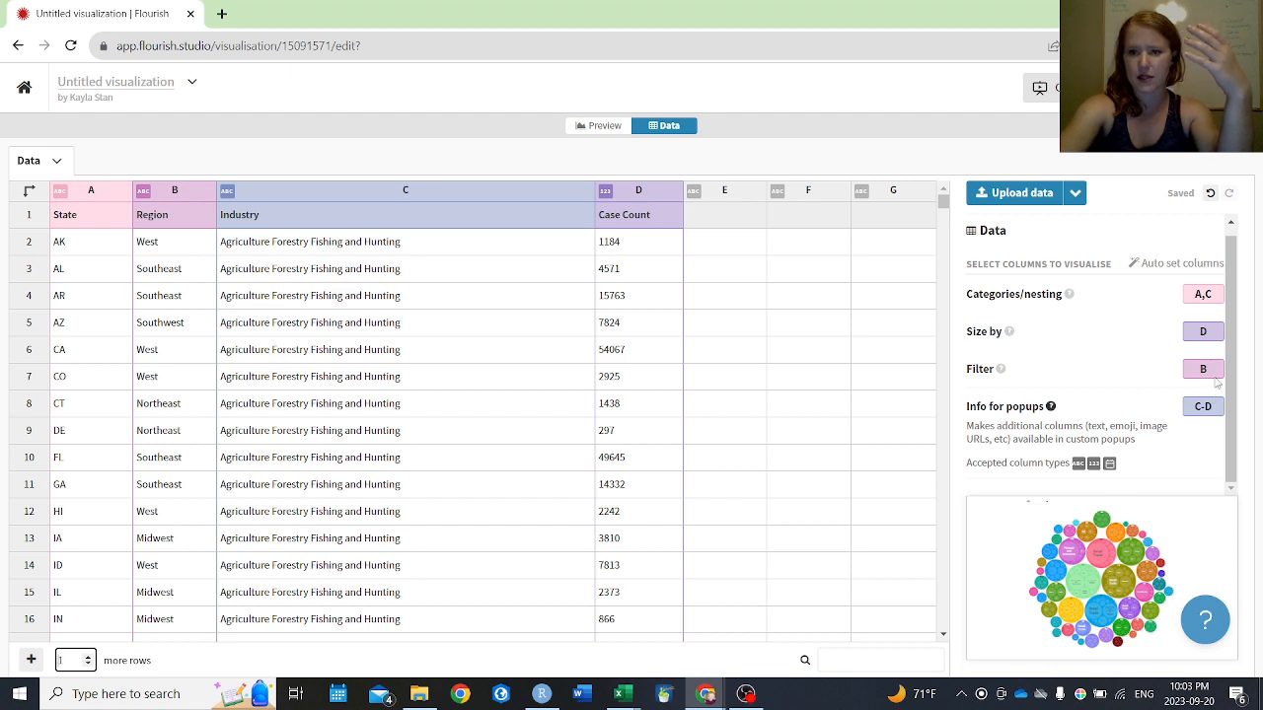
Switch from the data table to the chart preview and widen the preview to about 1140 px.
left_click_drag(1230, 377, 1230, 444)
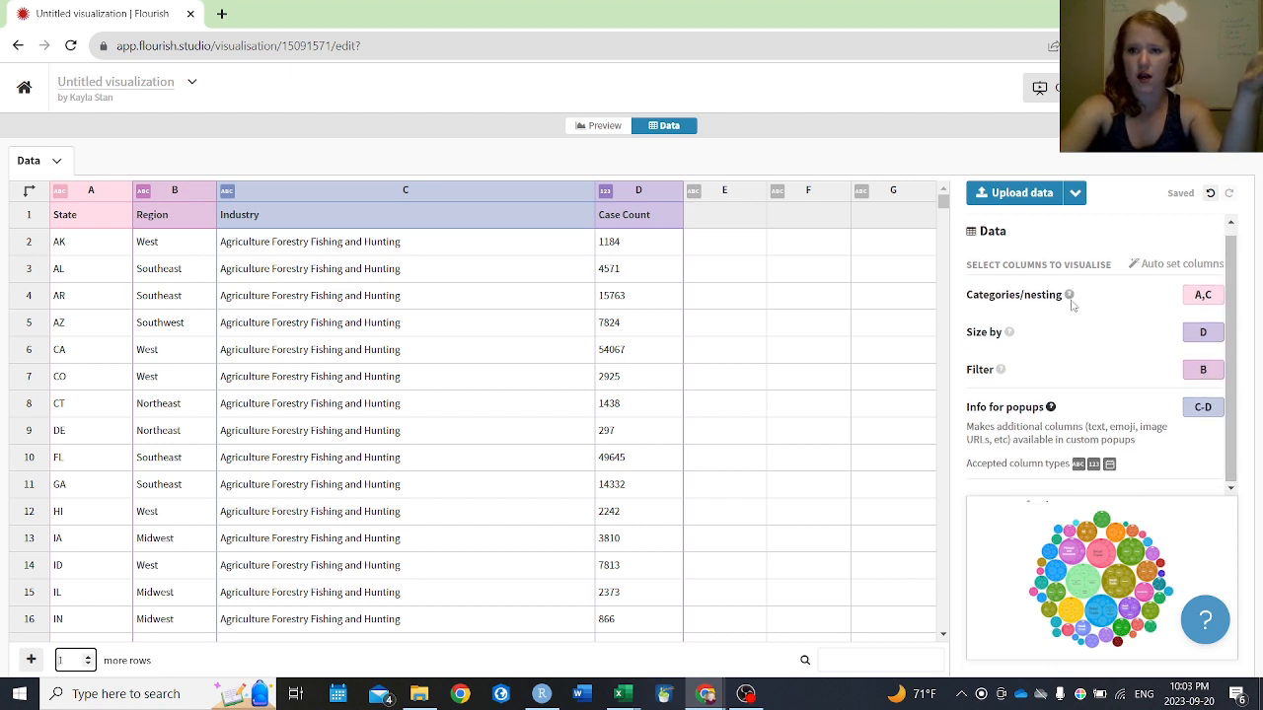
left_click(584, 131)
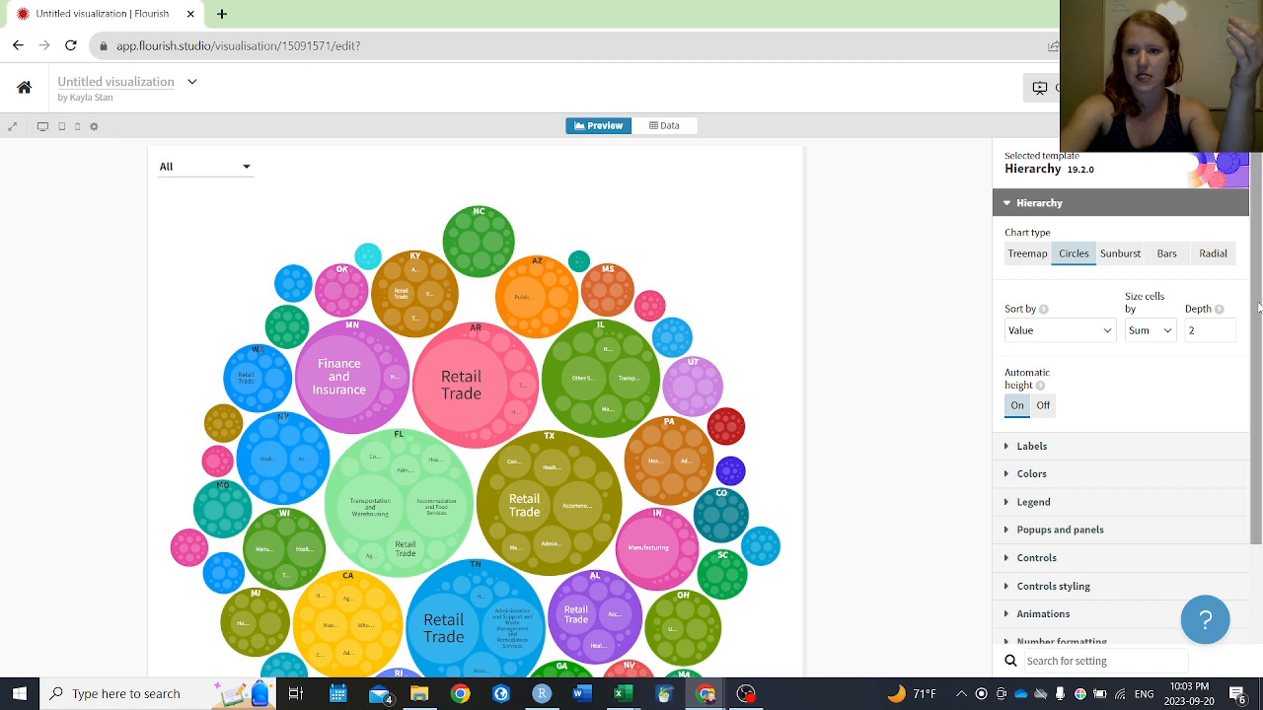
left_click_drag(1255, 310, 1261, 223)
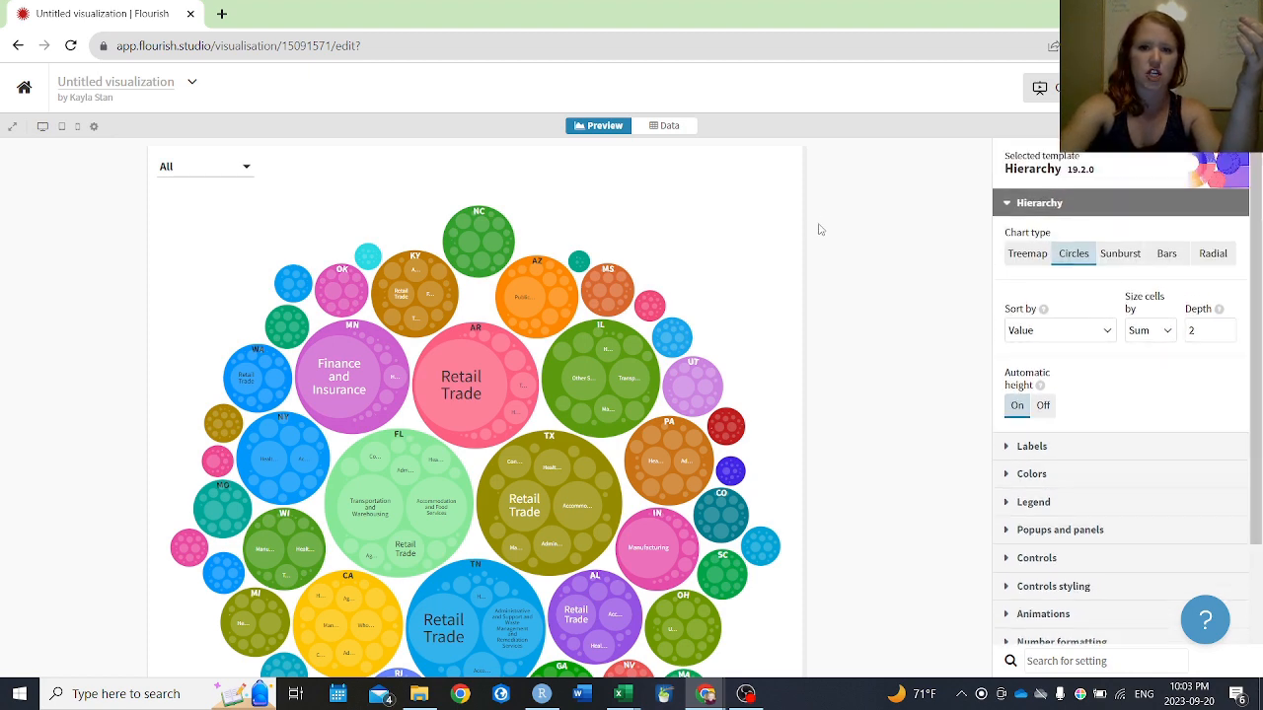
left_click_drag(805, 247, 943, 311)
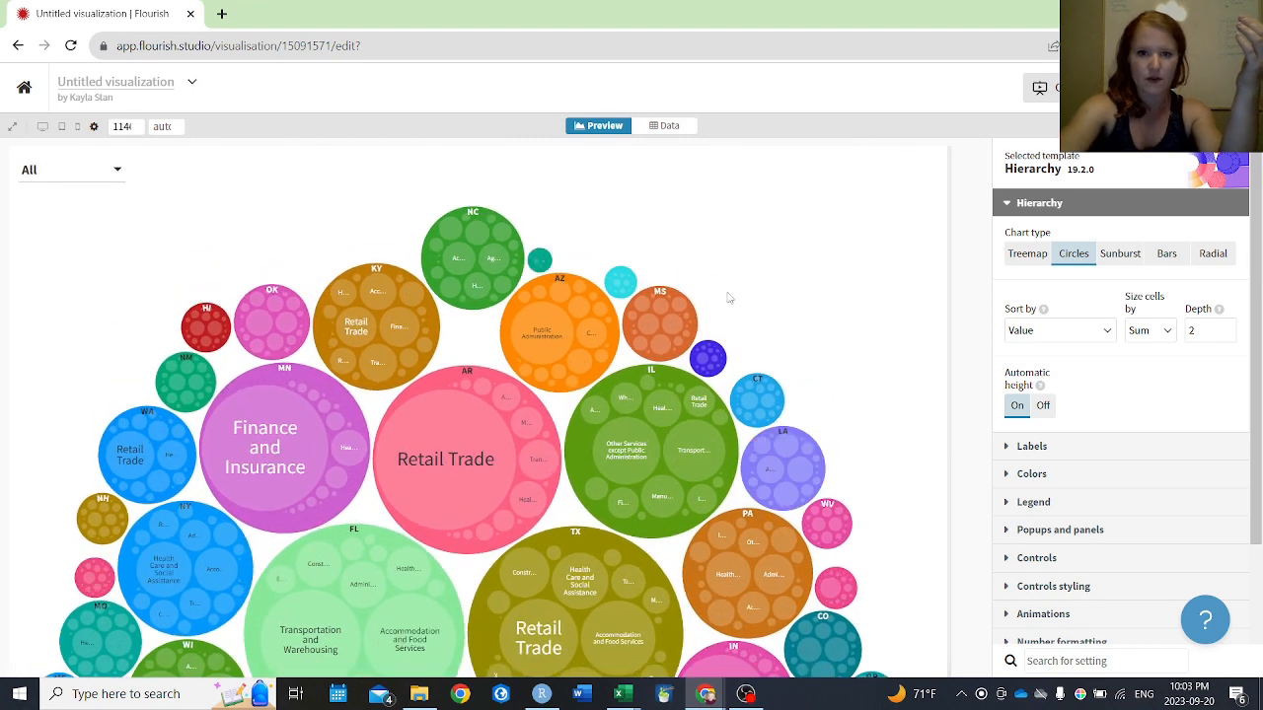
Check the popups on a TN industry circle and the FL state circle, and widen the preview slightly to about 1150 px.
scroll(804, 275, "down", 4)
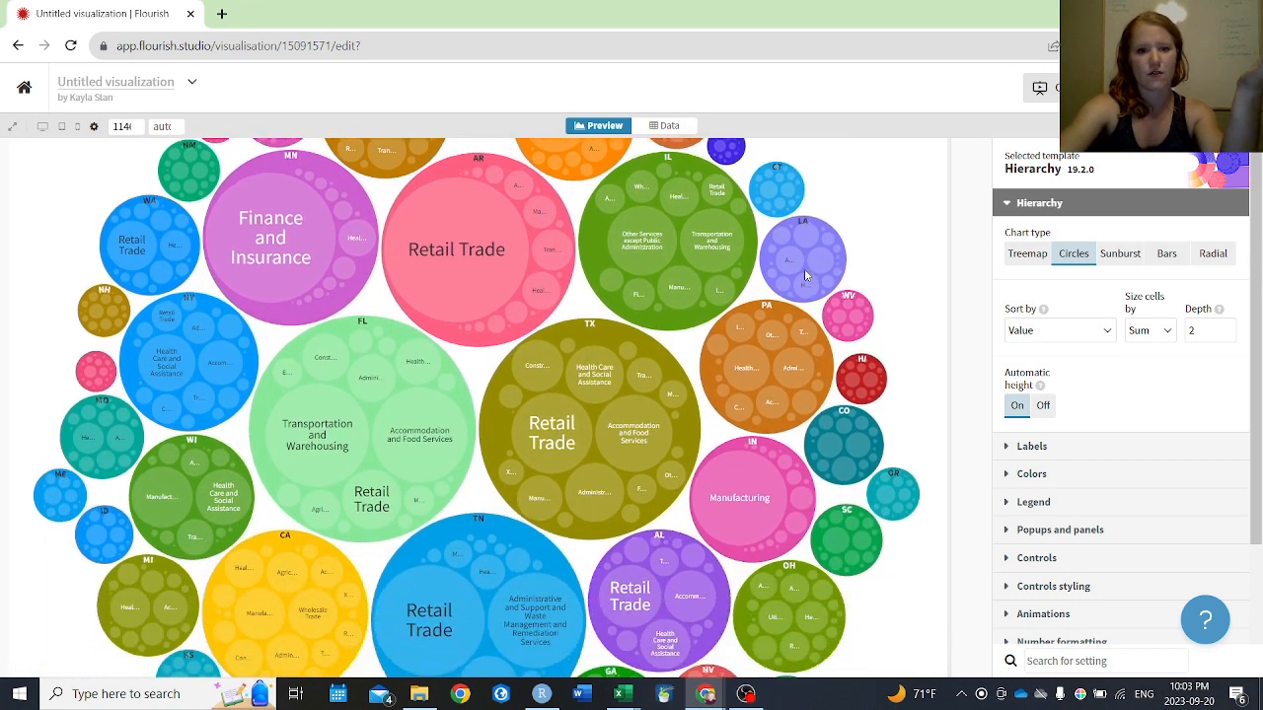
scroll(804, 275, "up", 4)
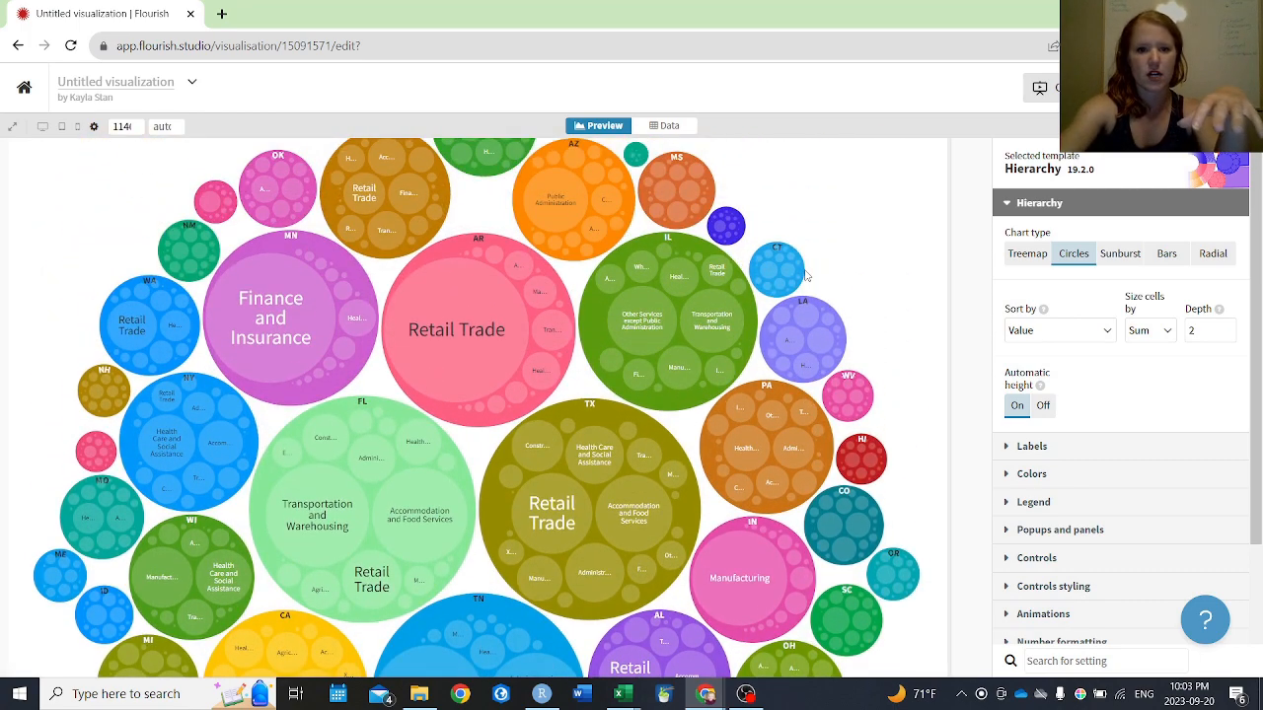
scroll(804, 275, "down", 2)
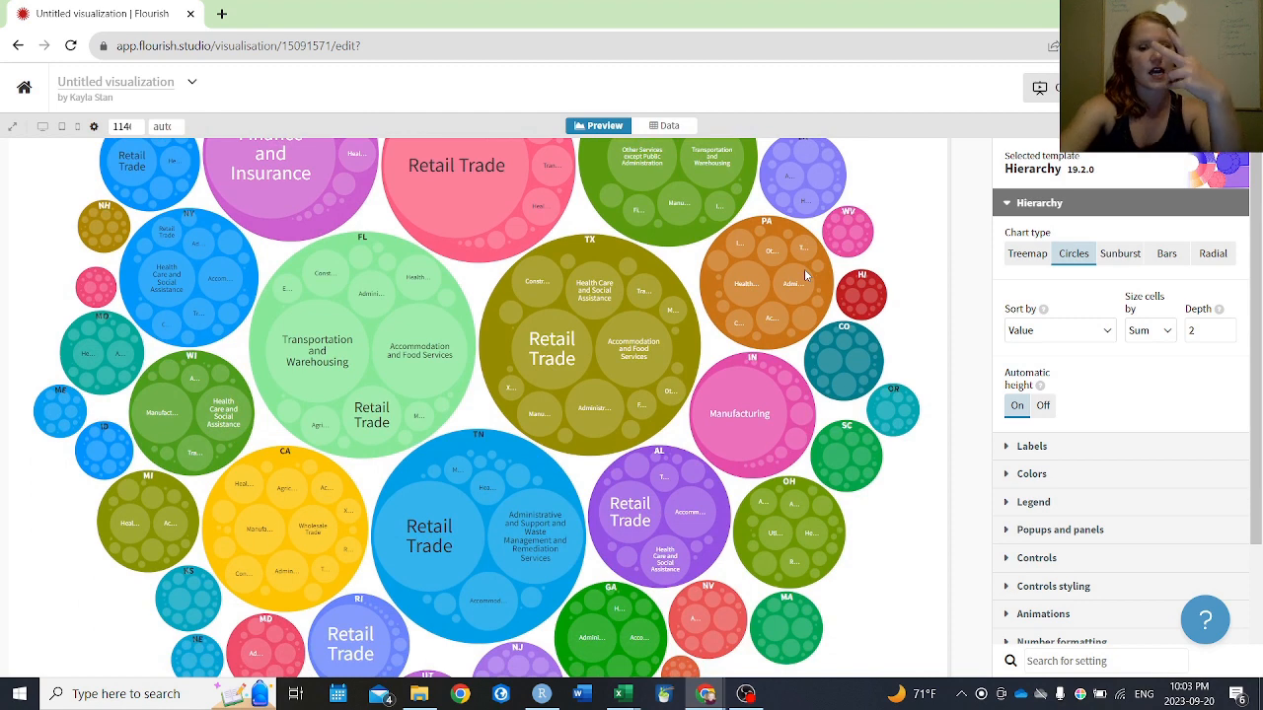
mouse_move(555, 377)
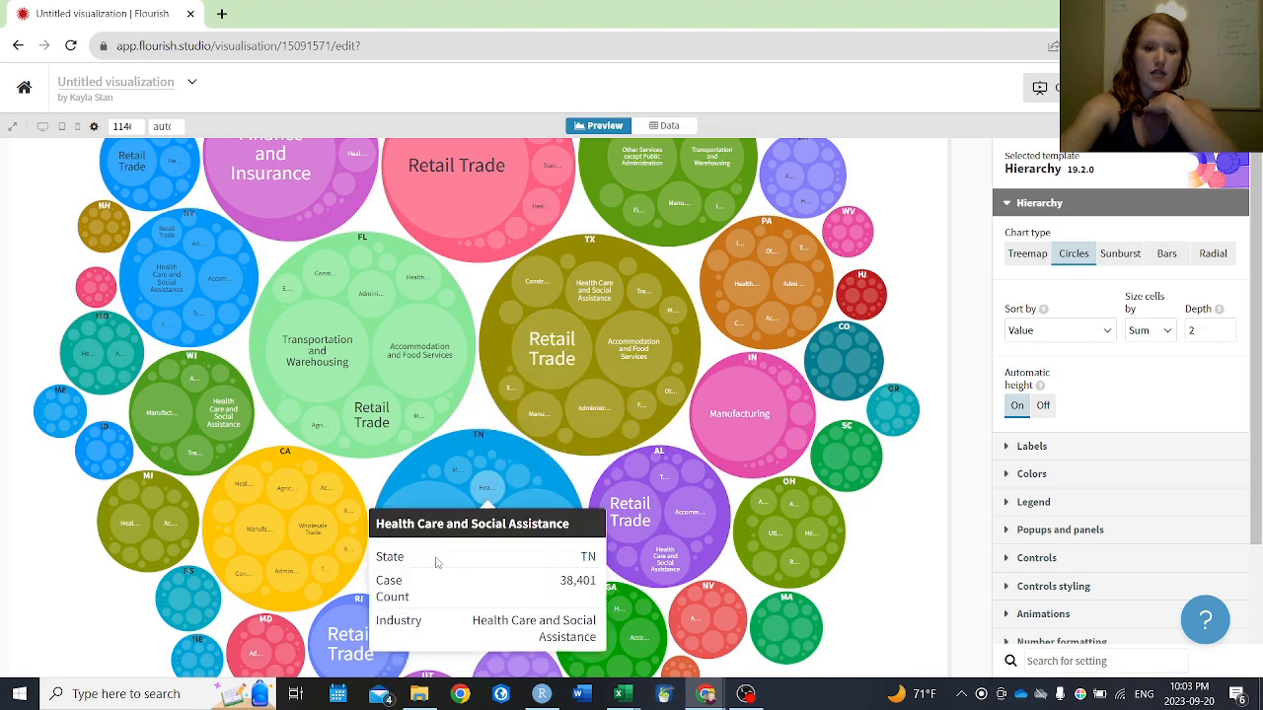
mouse_move(431, 498)
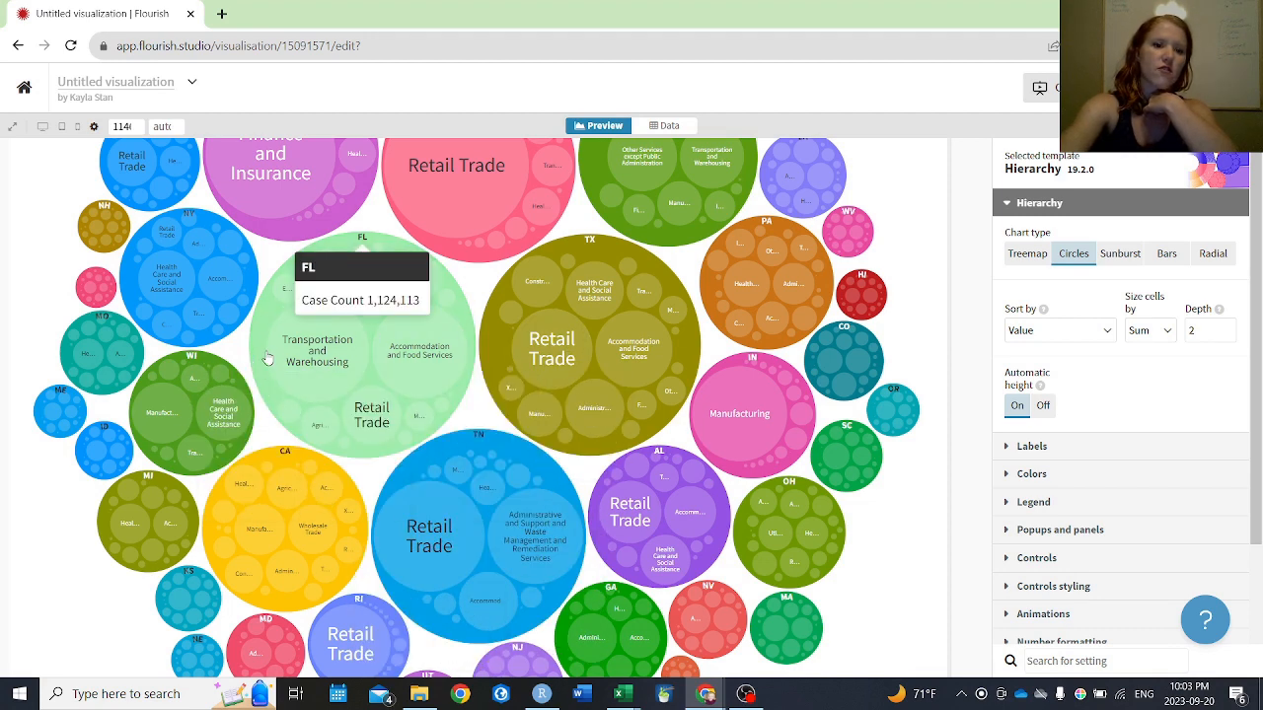
mouse_move(400, 359)
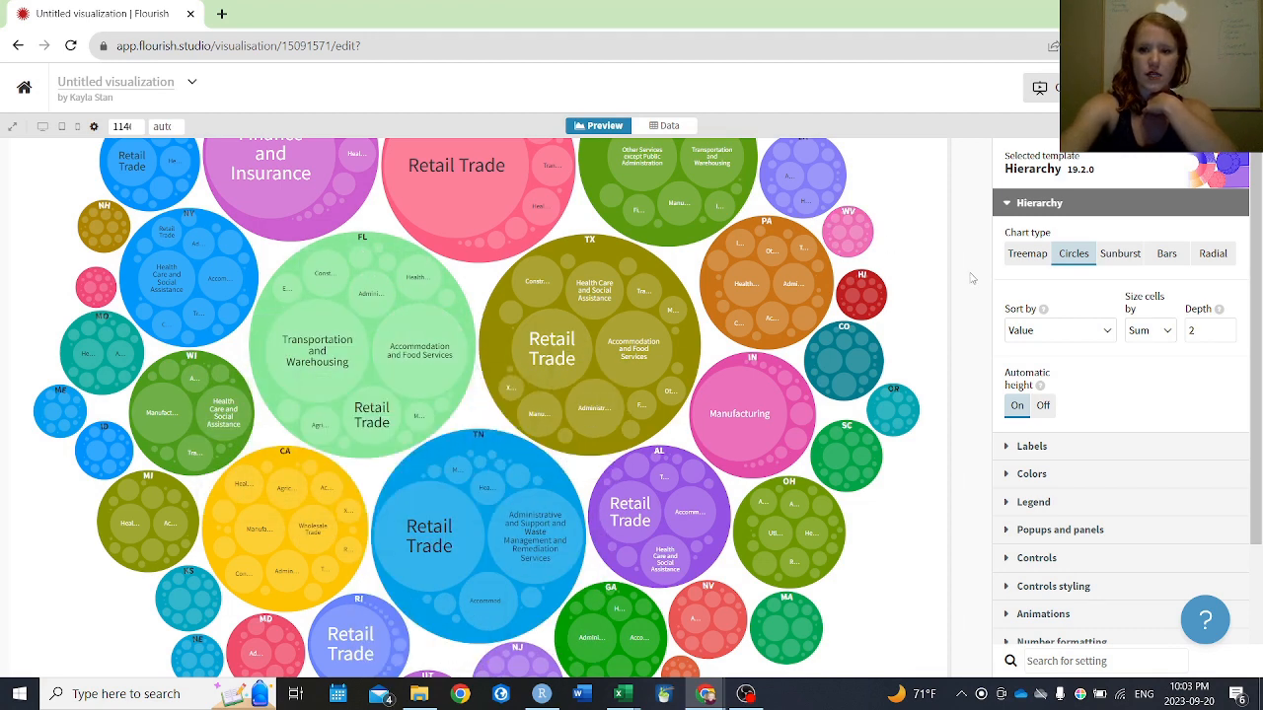
left_click_drag(946, 287, 954, 263)
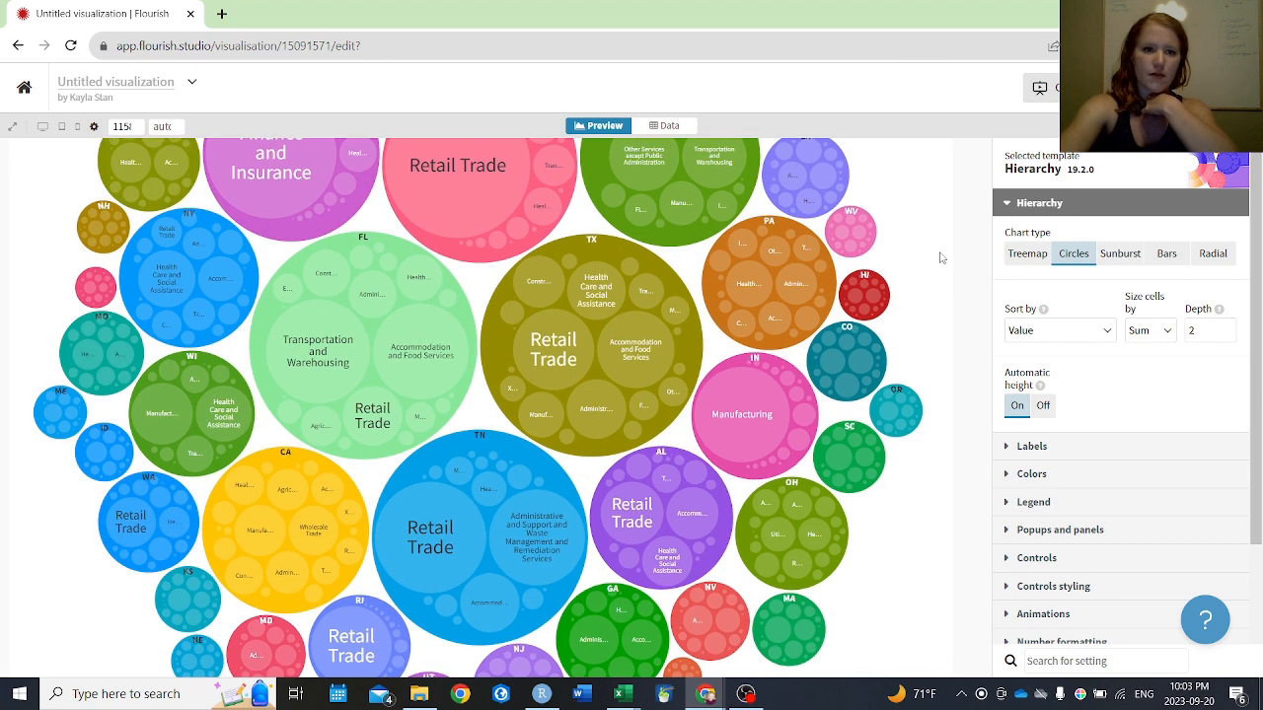
scroll(941, 254, "up", 3)
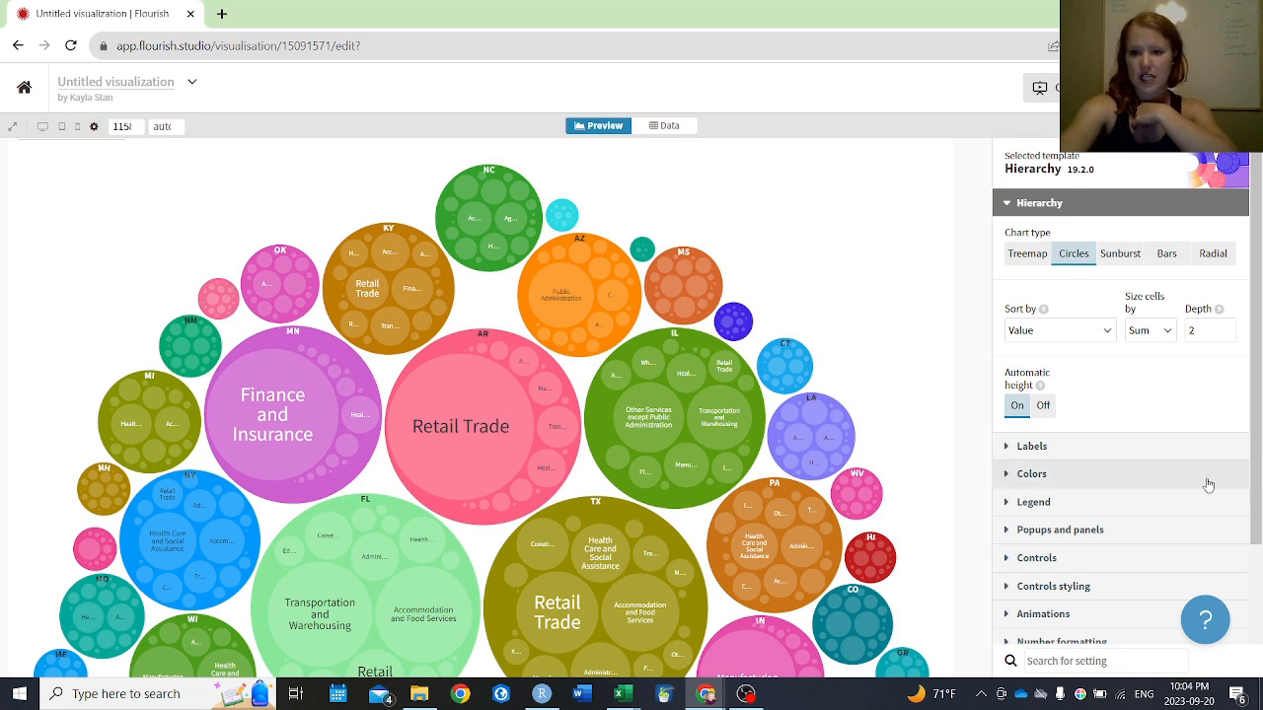
Try the Flourish Mono and Flourish Pale color palettes on the circles, and restore the Flourish palette.
left_click(1009, 478)
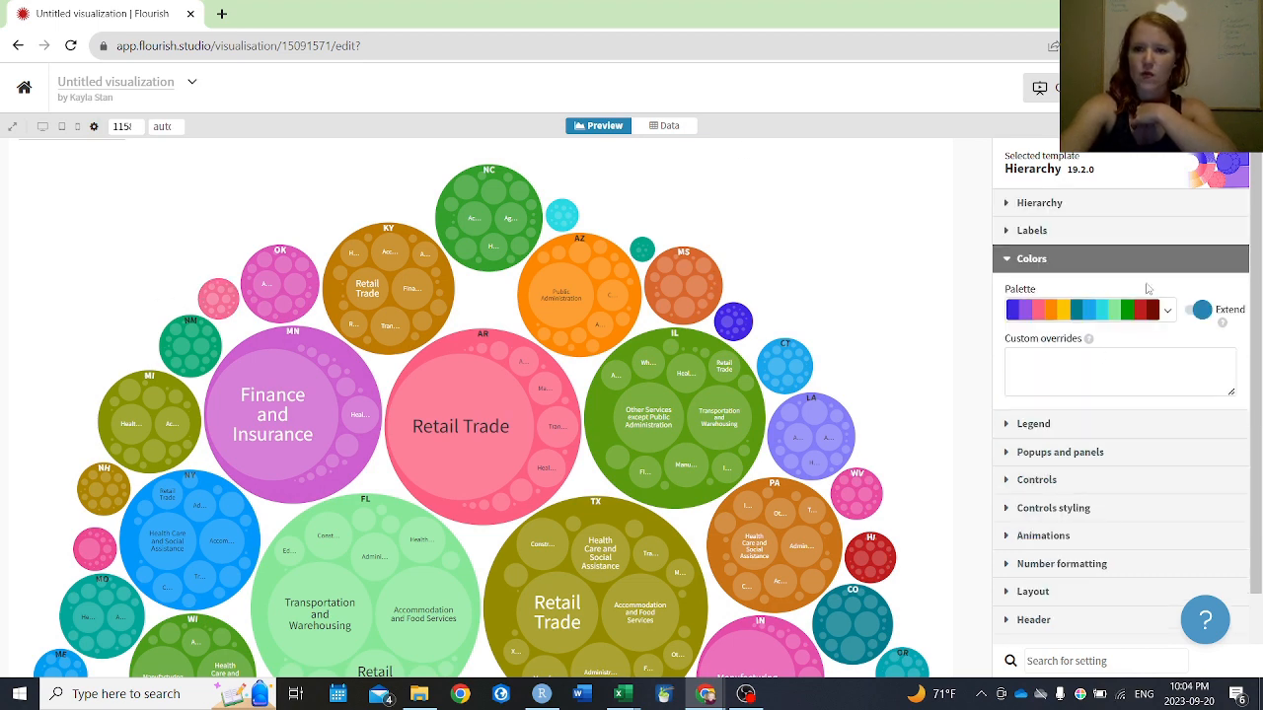
left_click(1164, 312)
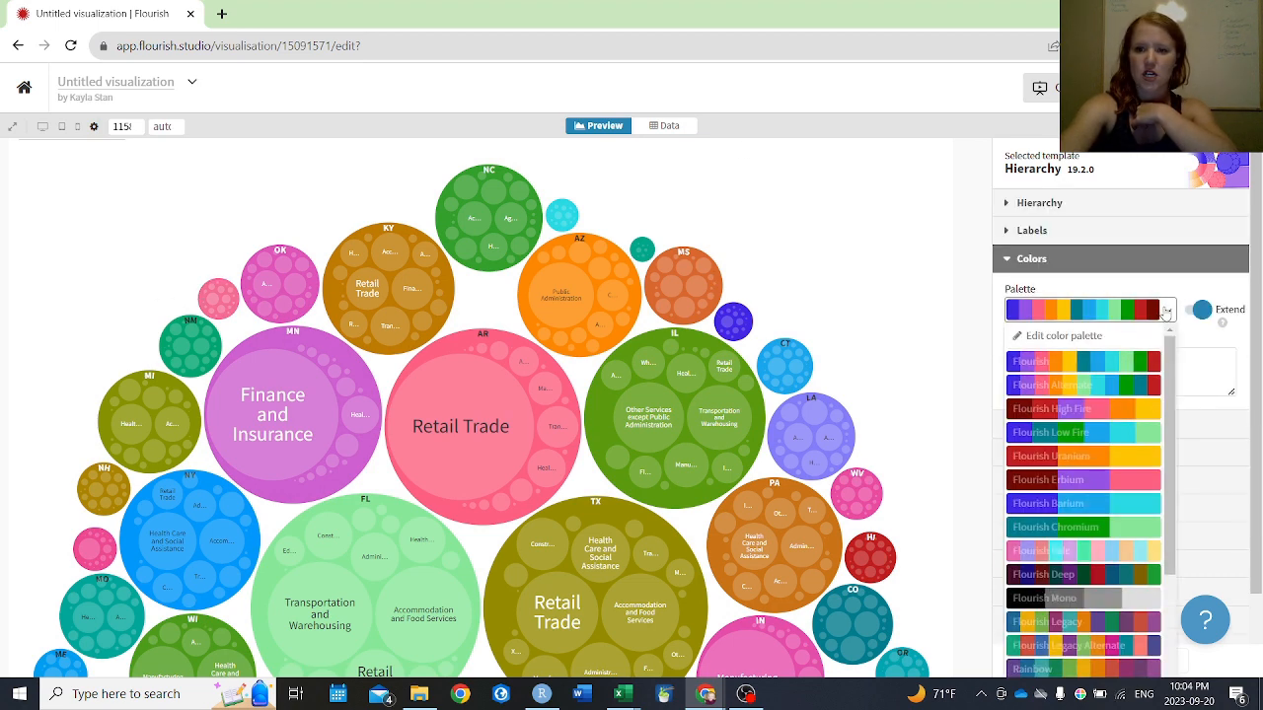
left_click(1061, 604)
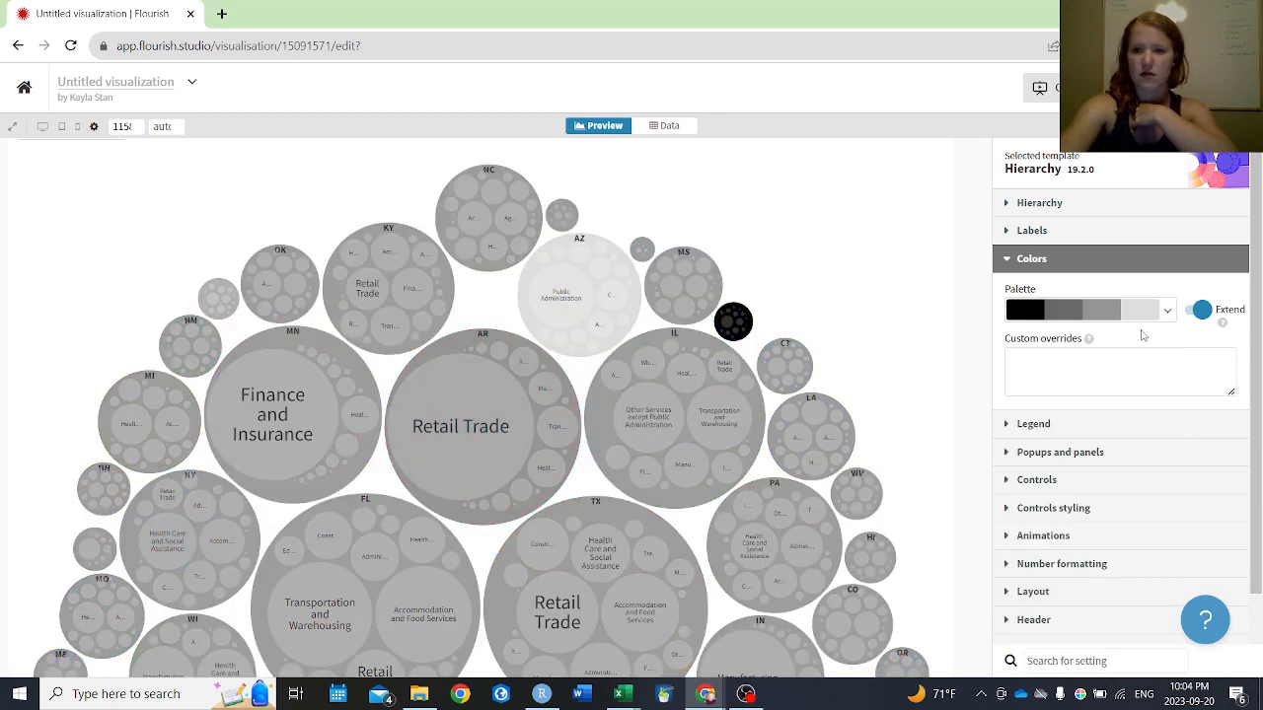
left_click(1165, 312)
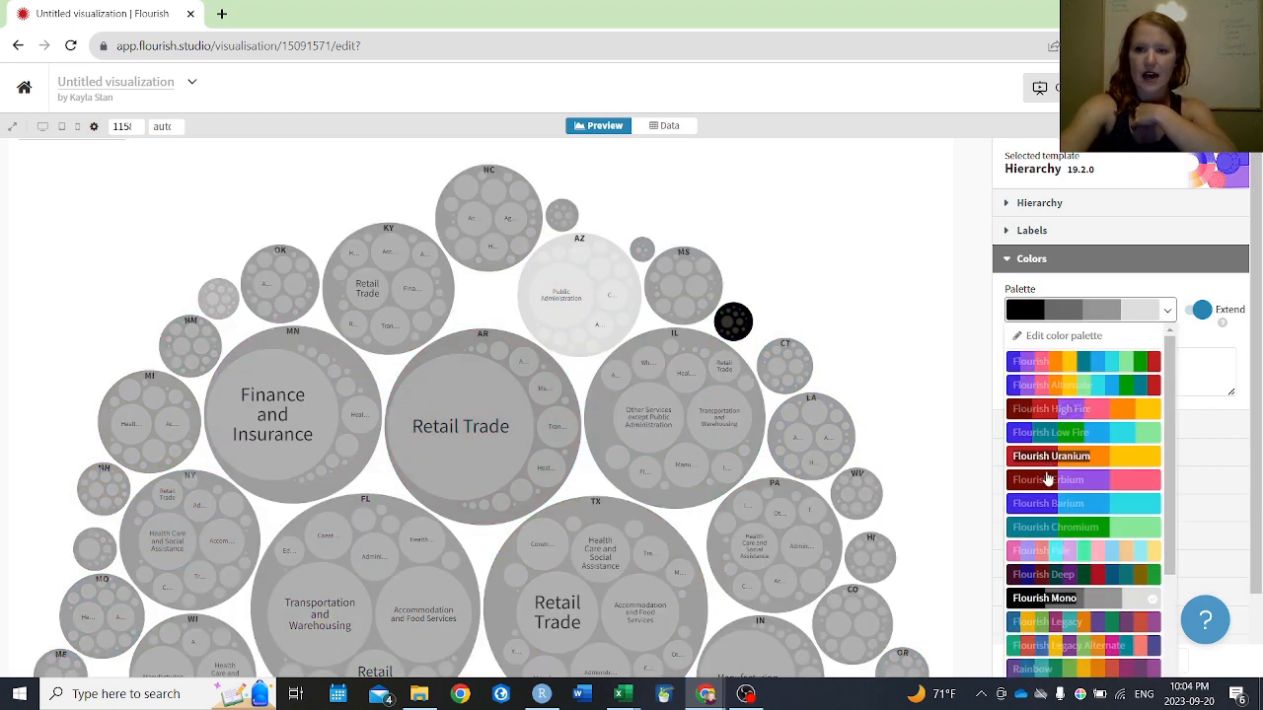
left_click(1049, 550)
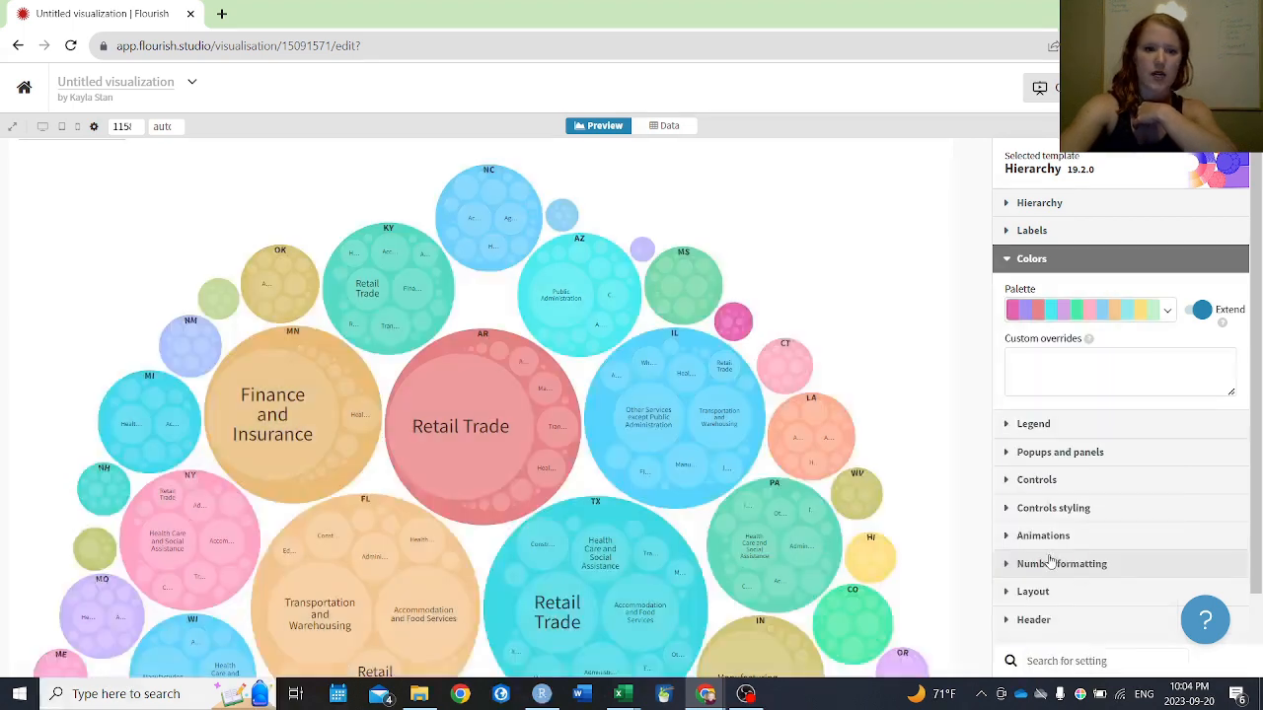
left_click(1145, 318)
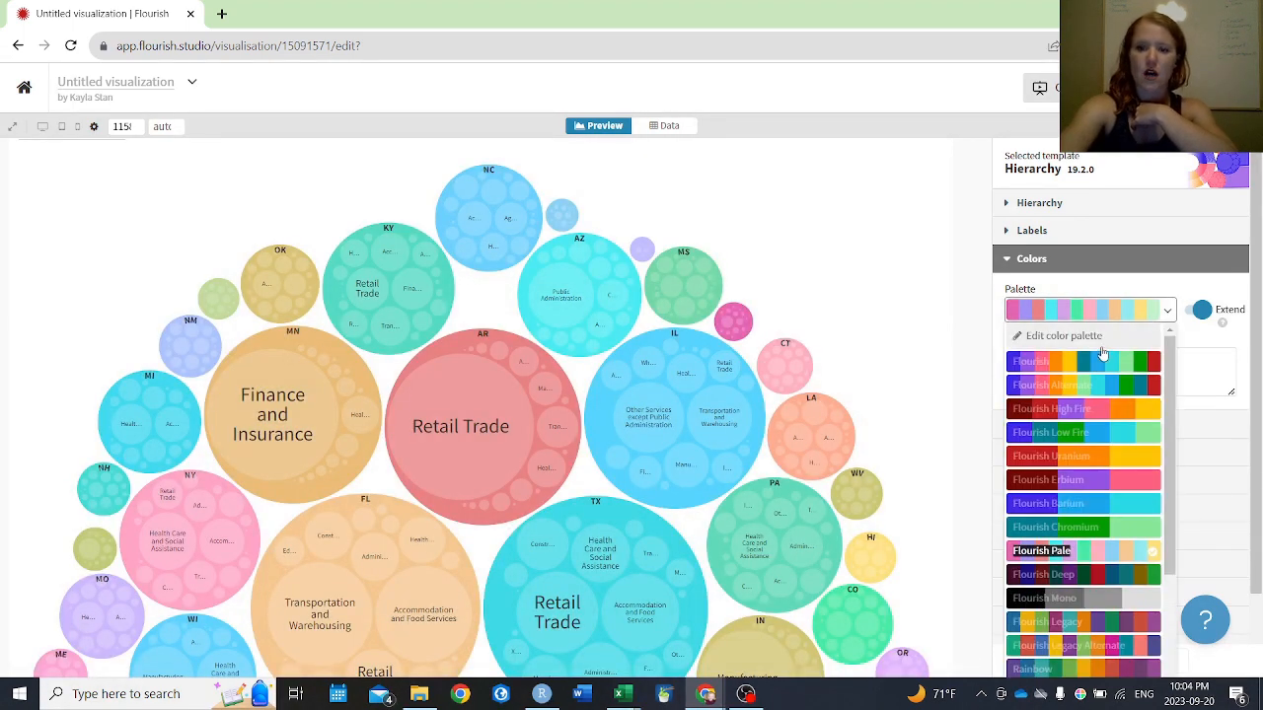
left_click(1103, 359)
Add the custom color override "AR: #000000" to make the Arkansas circle black.
left_click(1090, 379)
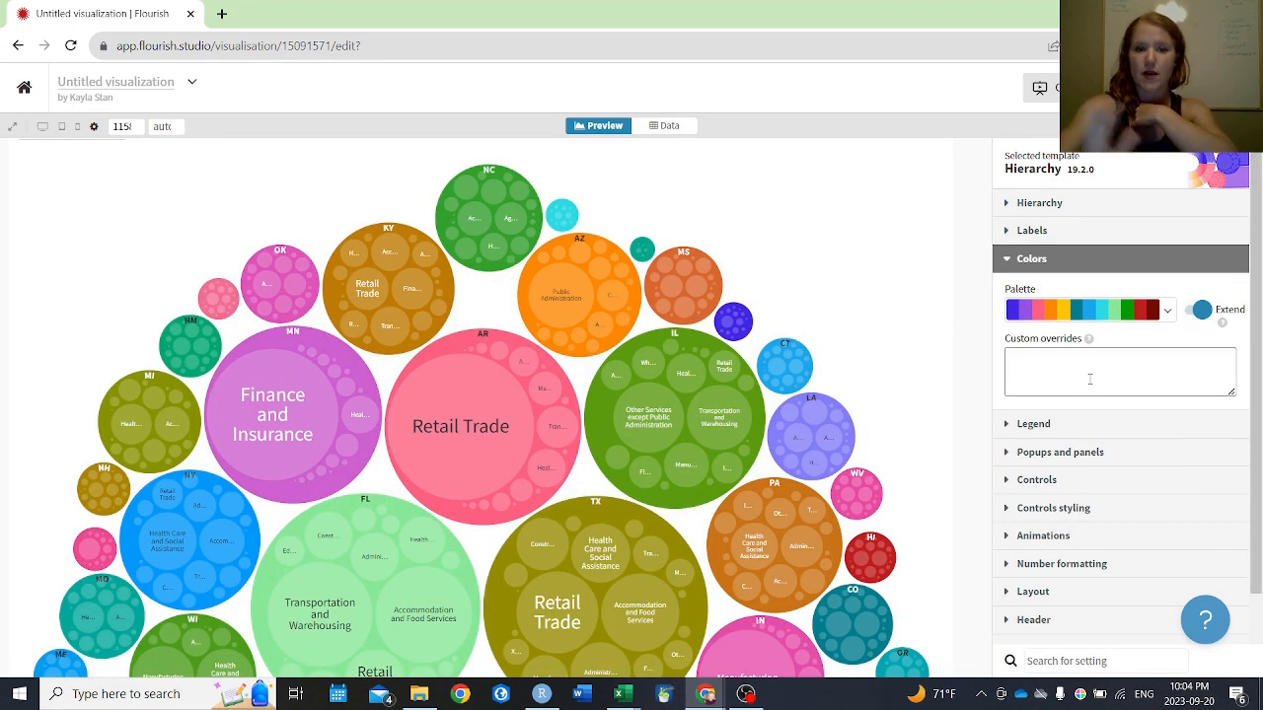
type("AR")
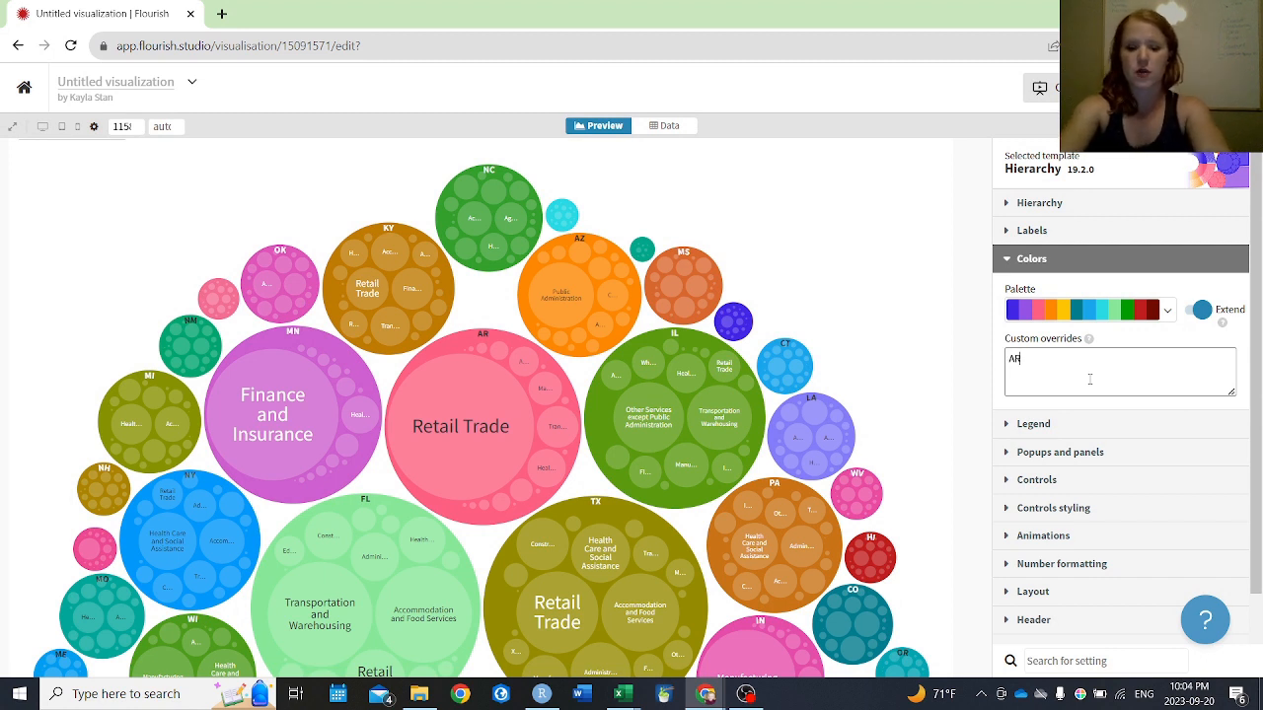
type(":")
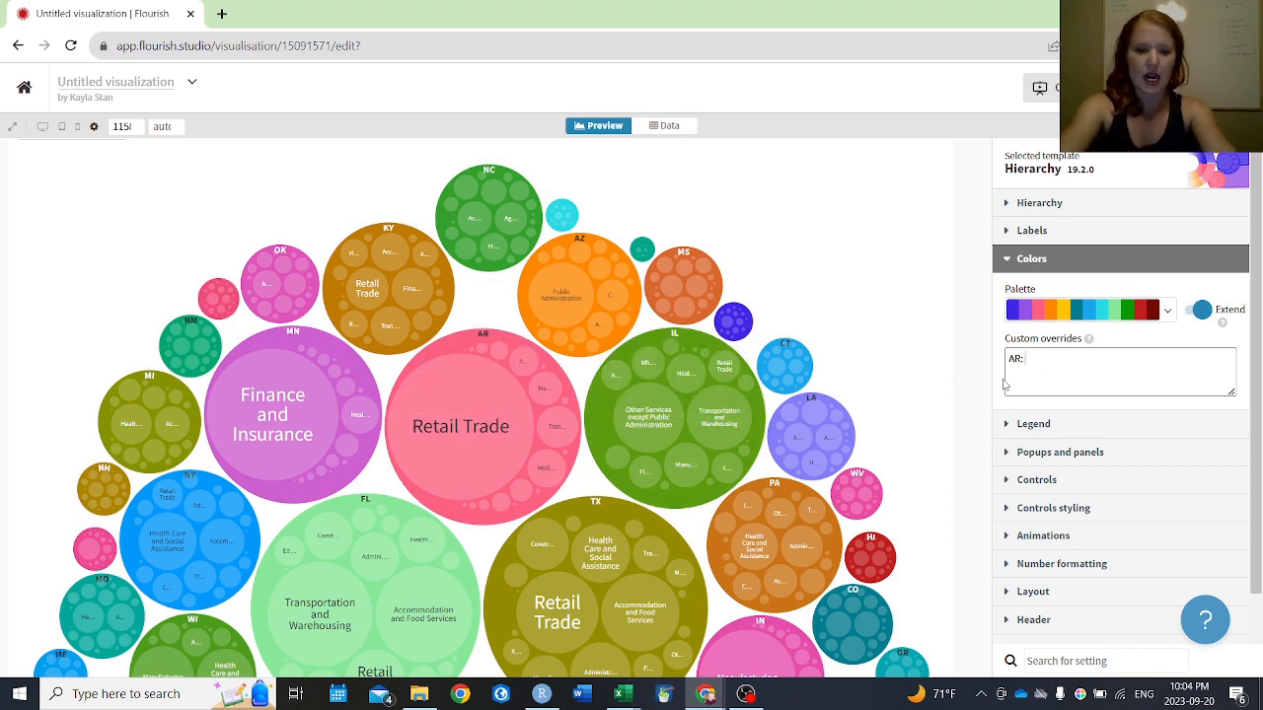
type("000000")
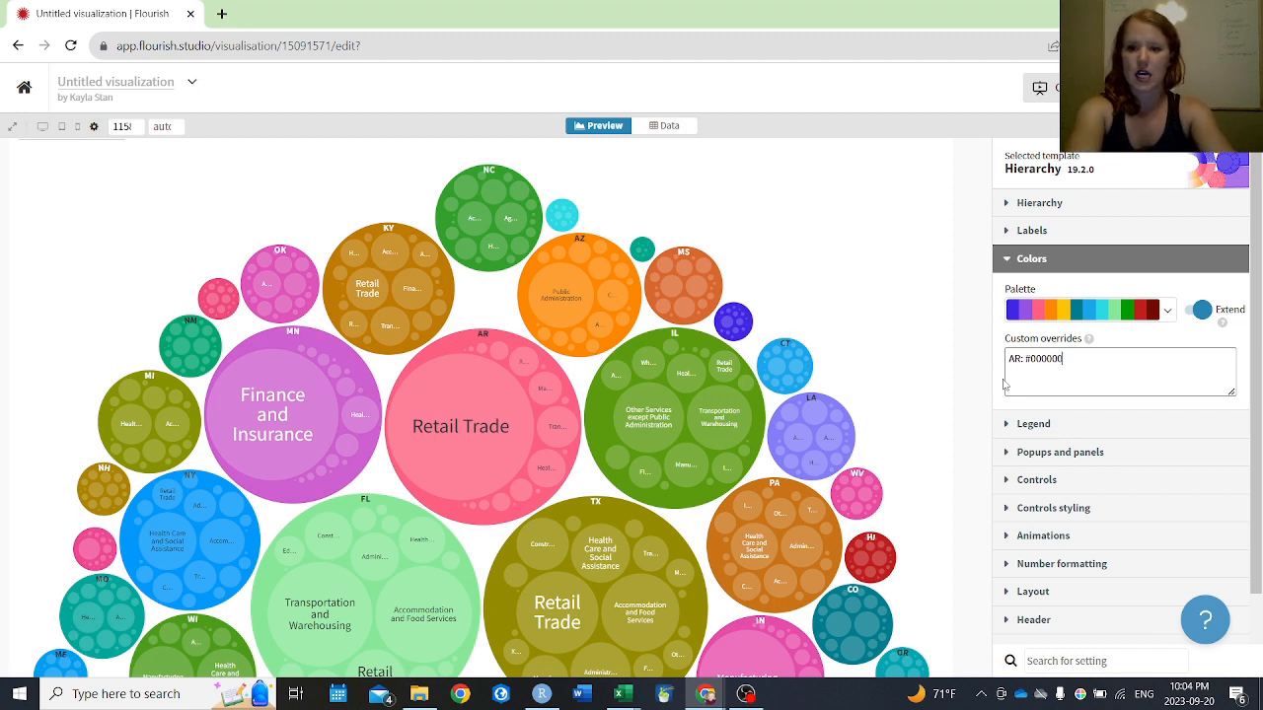
key("Tab")
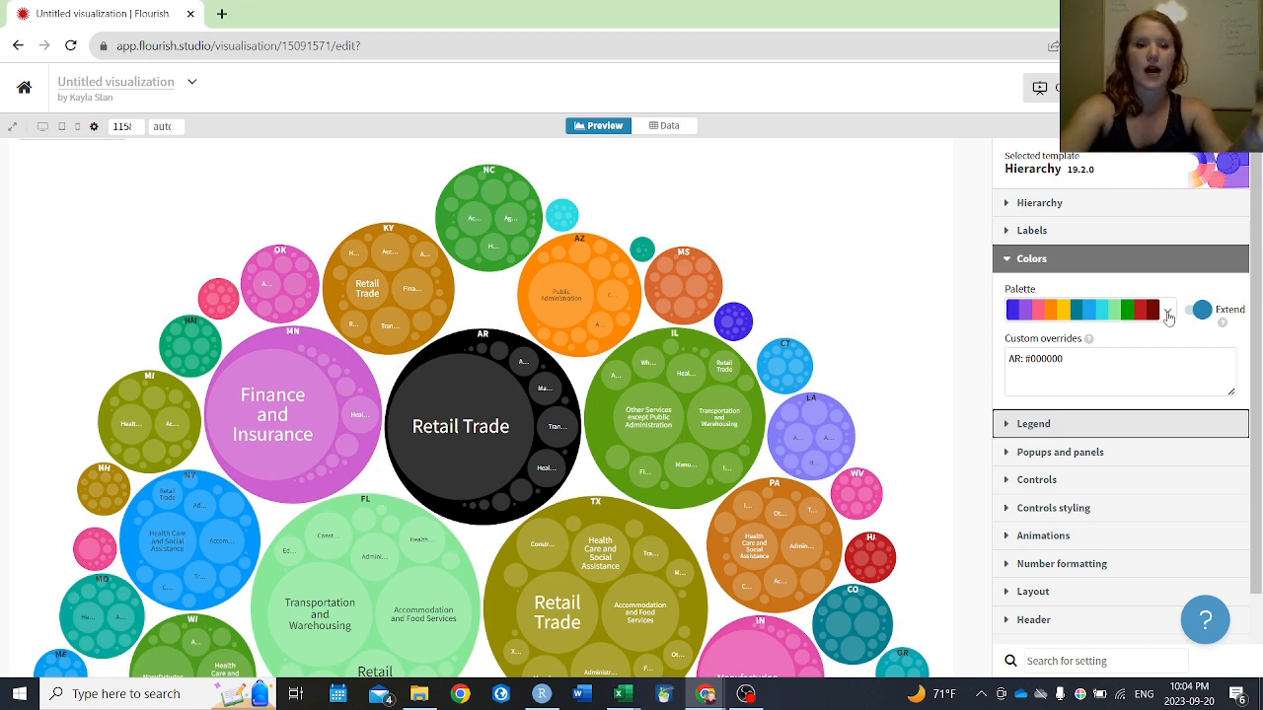
Change the color palette to Flourish Pale and review the recolored circles throughout the chart.
left_click(1168, 314)
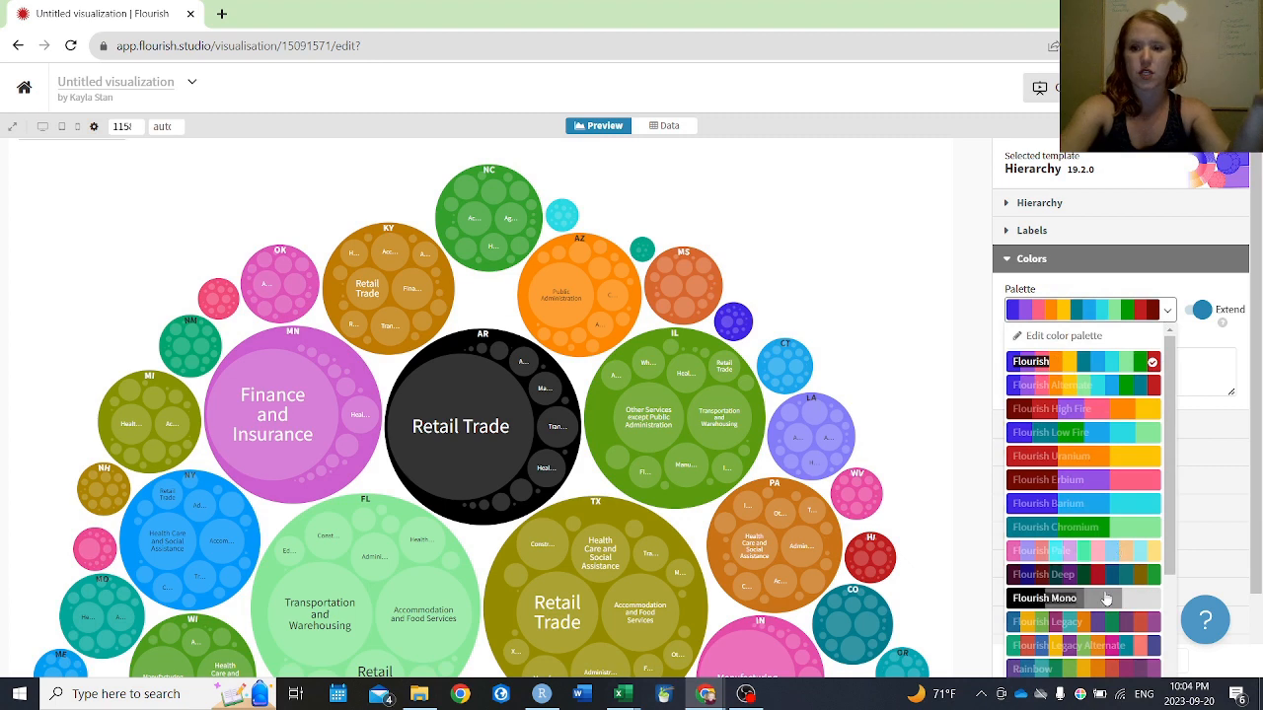
left_click(1116, 552)
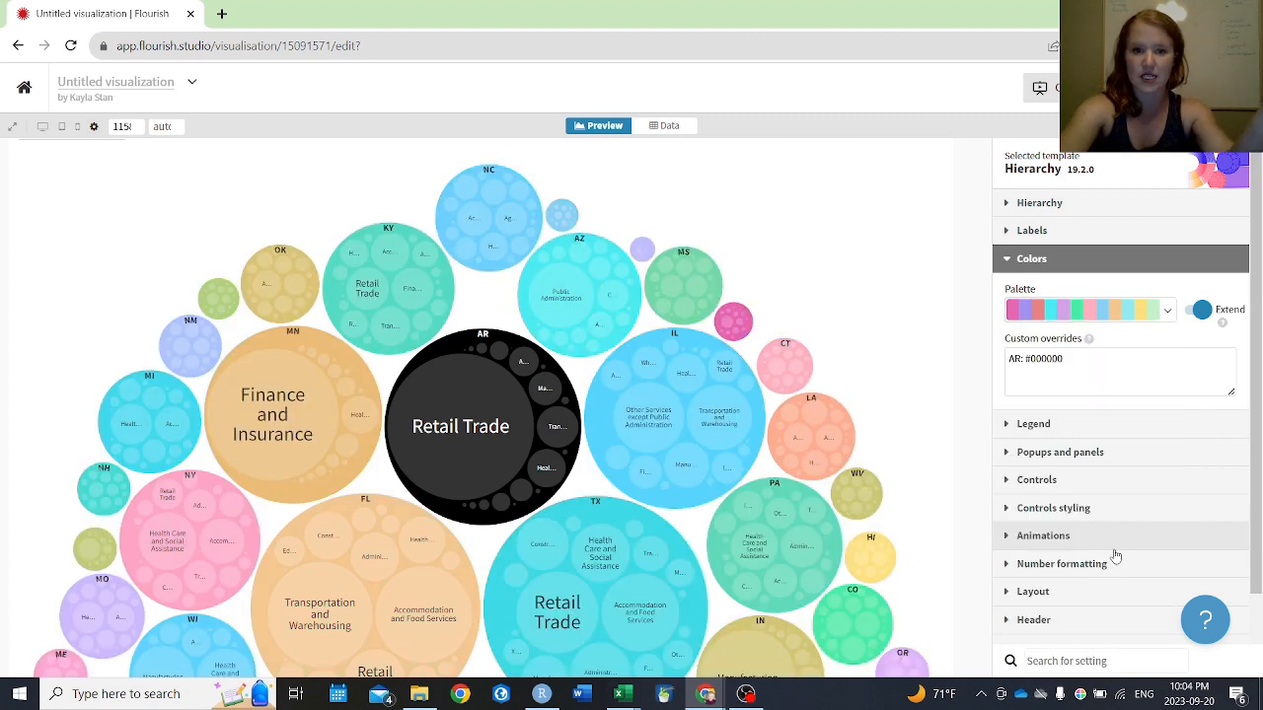
scroll(952, 411, "down", 3)
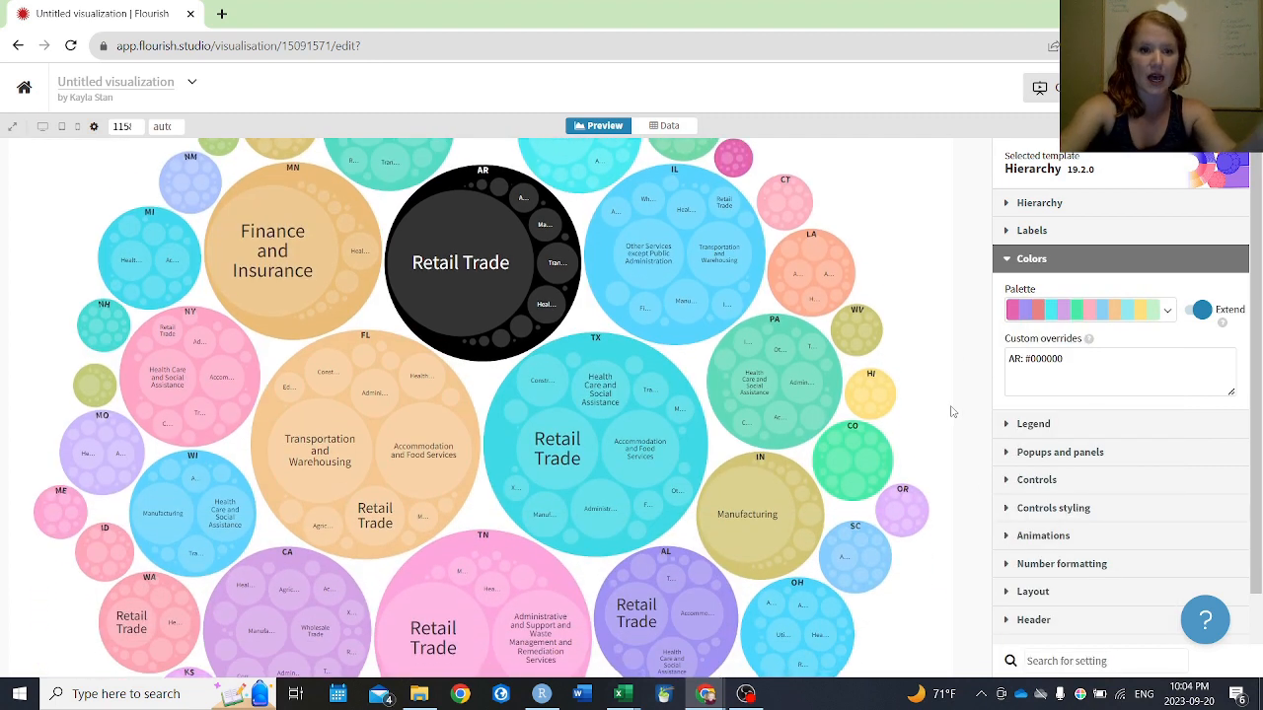
scroll(952, 411, "up", 1)
scroll(952, 412, "down", 3)
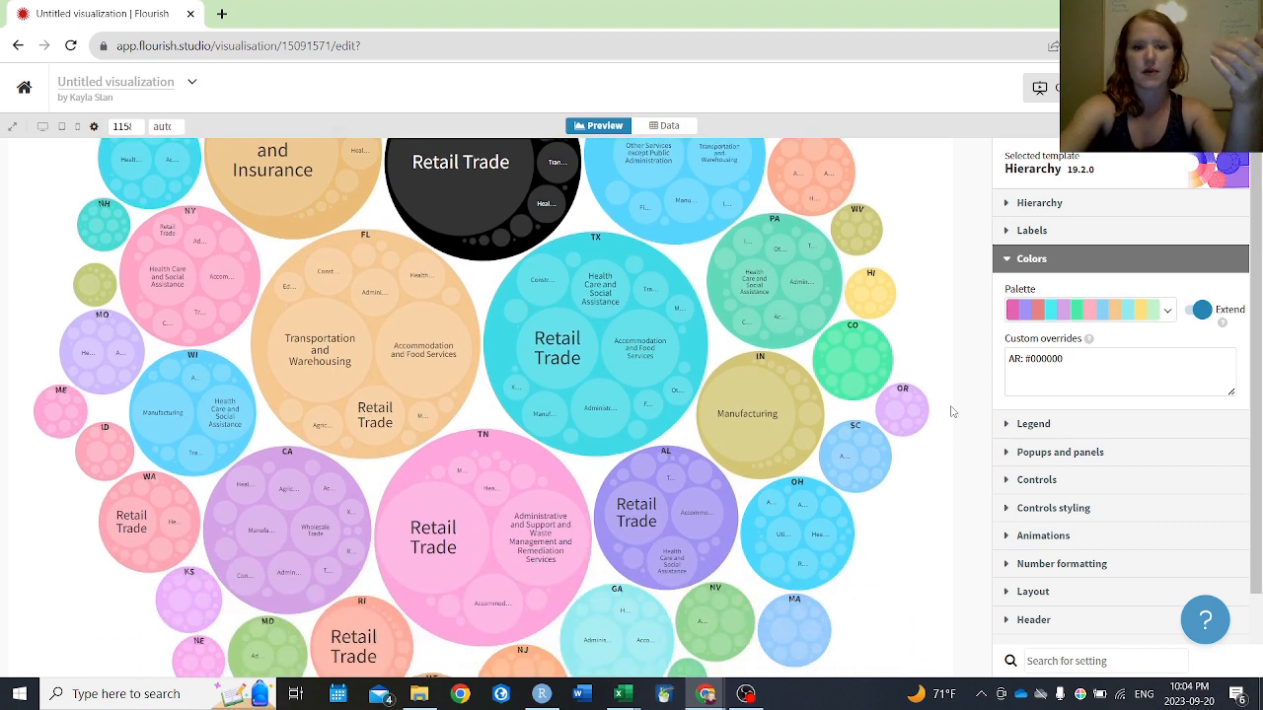
scroll(952, 411, "down", 3)
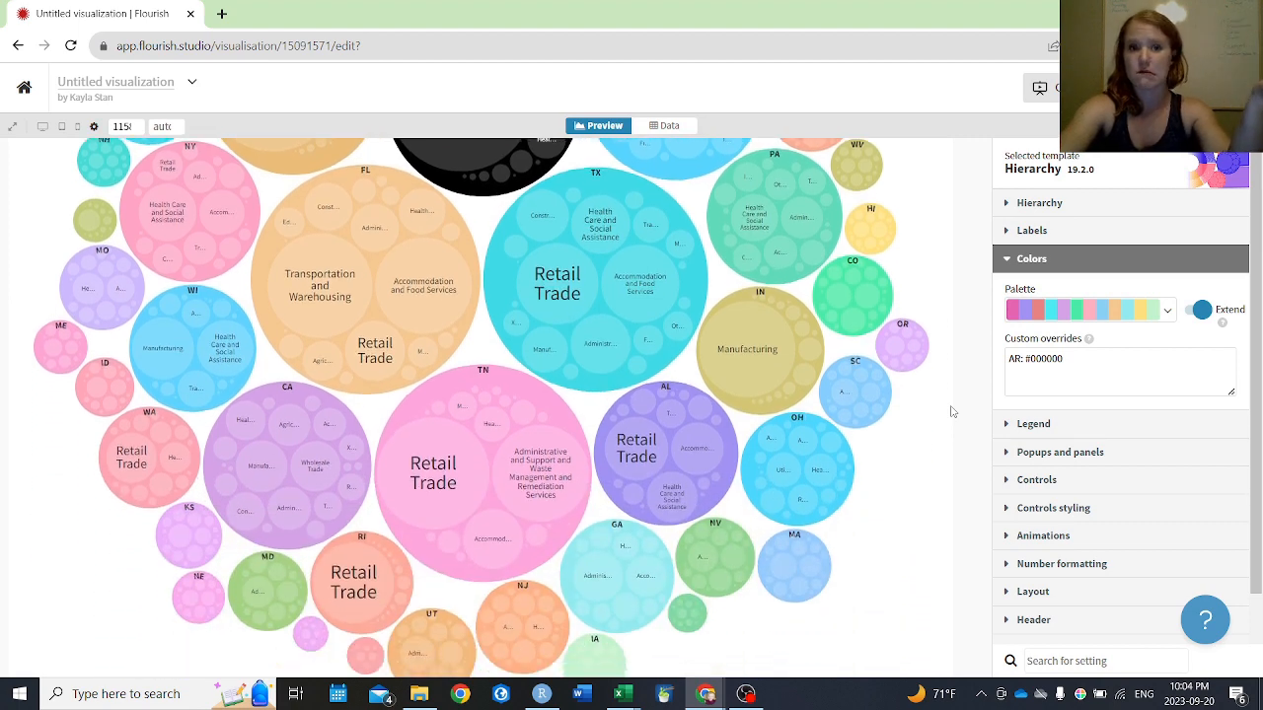
scroll(952, 412, "up", 2)
scroll(952, 411, "up", 6)
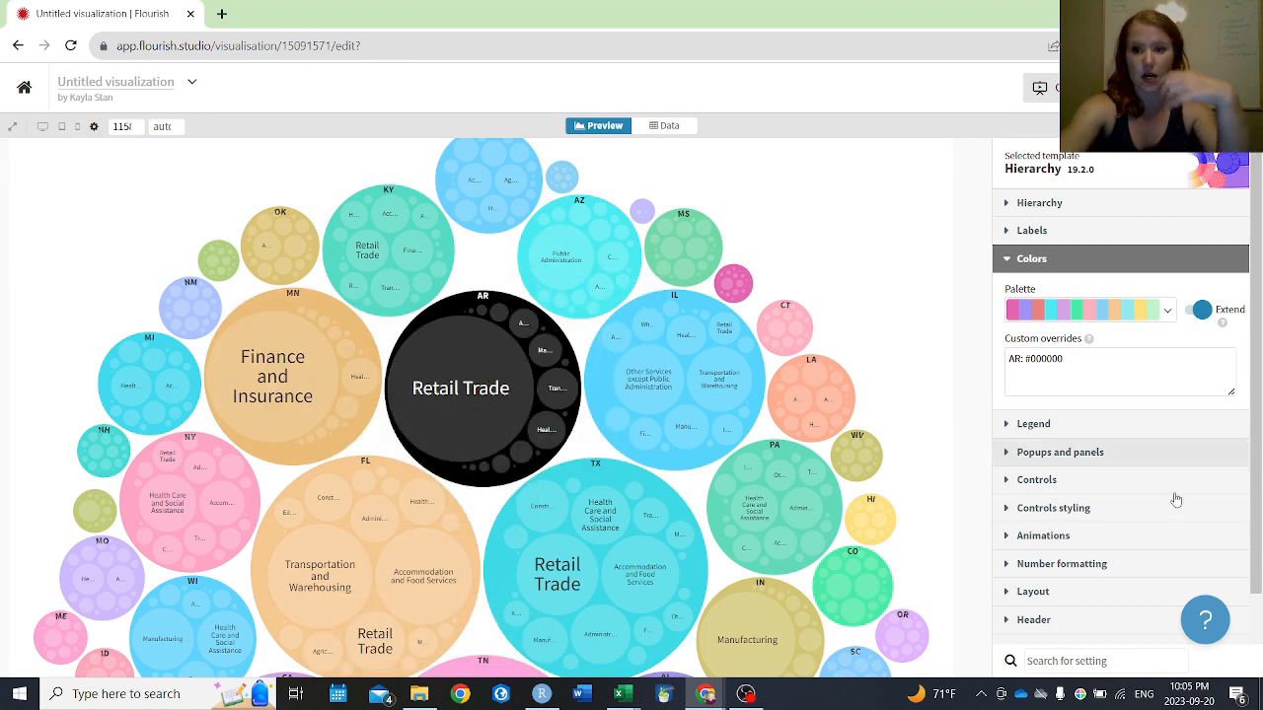
Try showing the state color legend above the circles, turn it off again, and collapse the legend settings.
left_click(1026, 426)
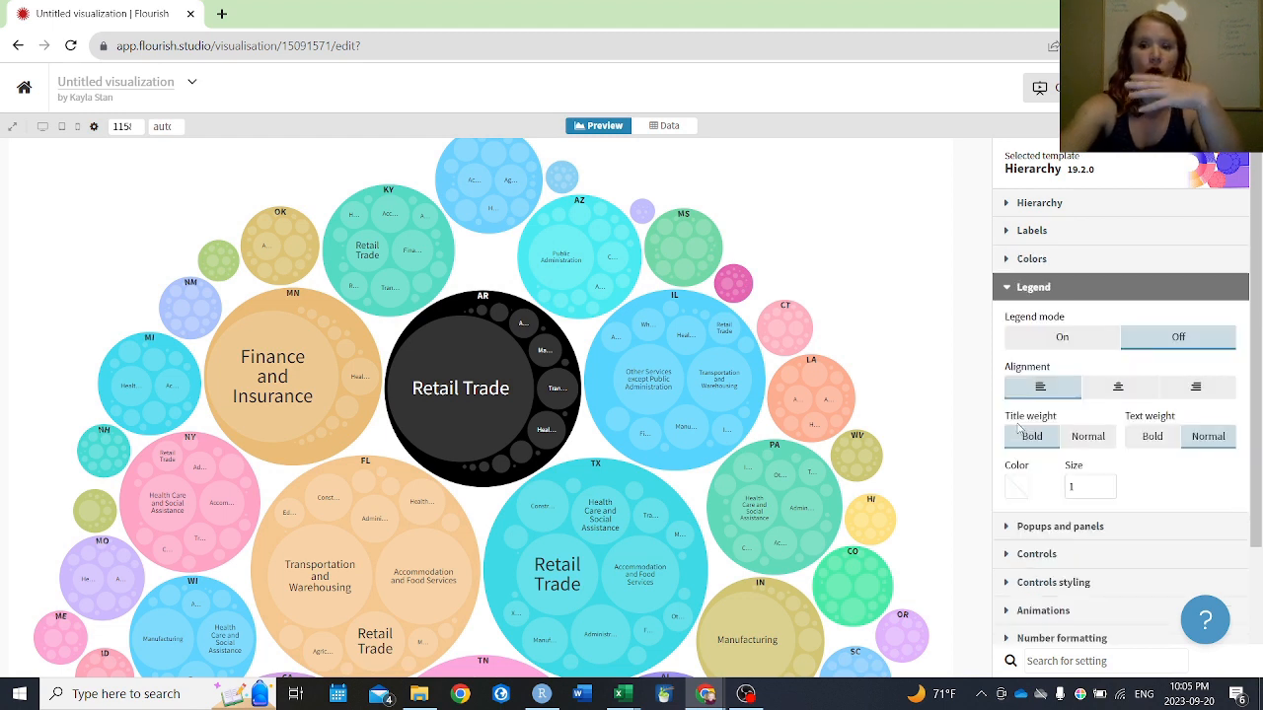
left_click(1100, 345)
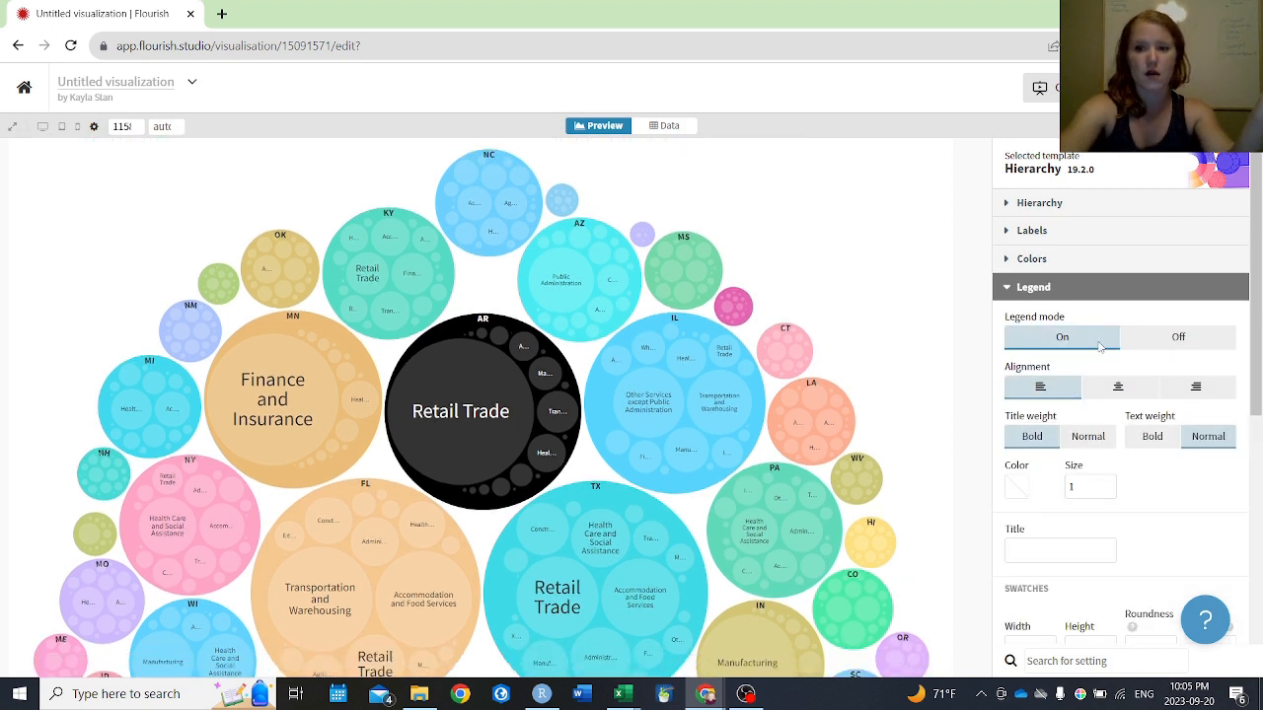
scroll(935, 312, "down", 5)
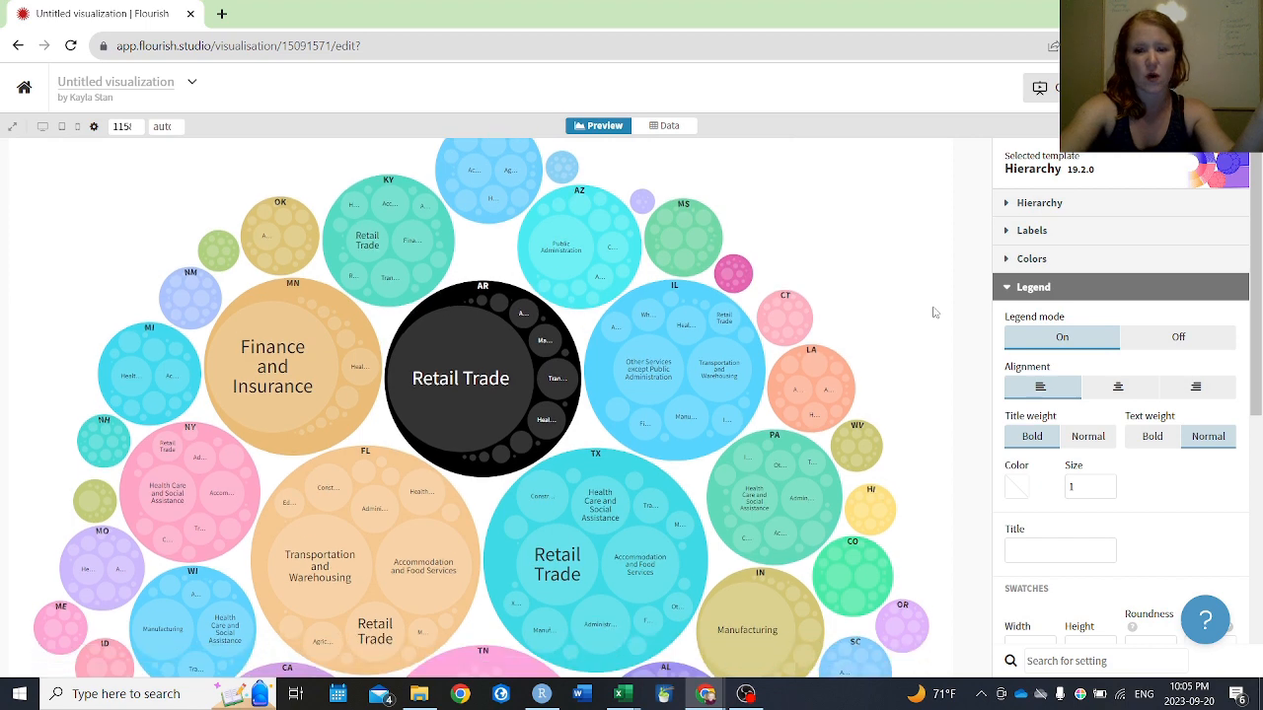
scroll(934, 312, "up", 5)
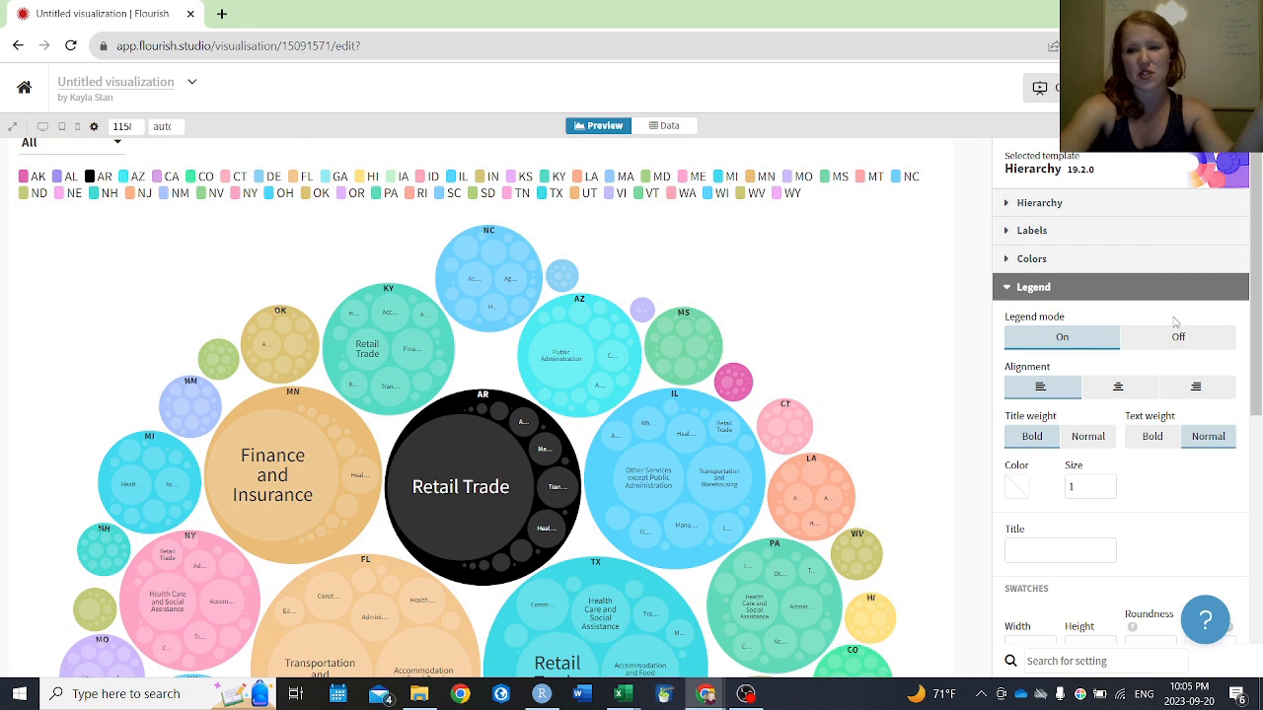
left_click(1176, 337)
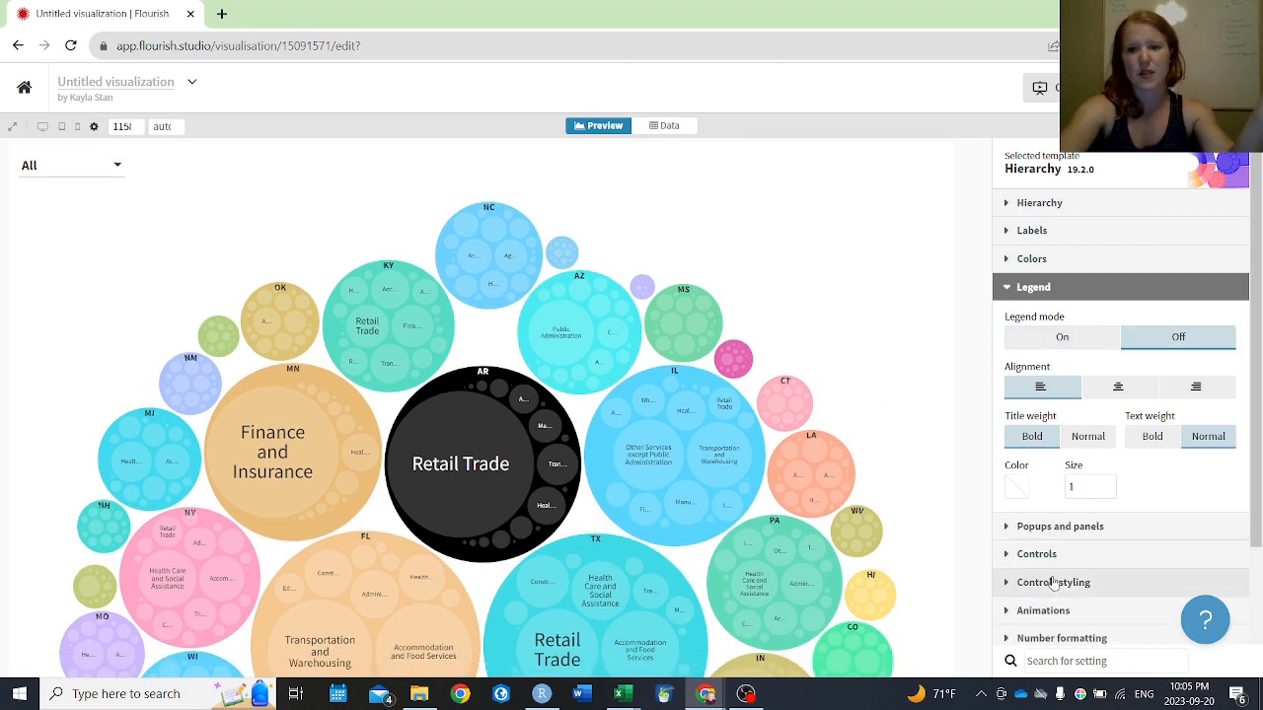
left_click(1005, 286)
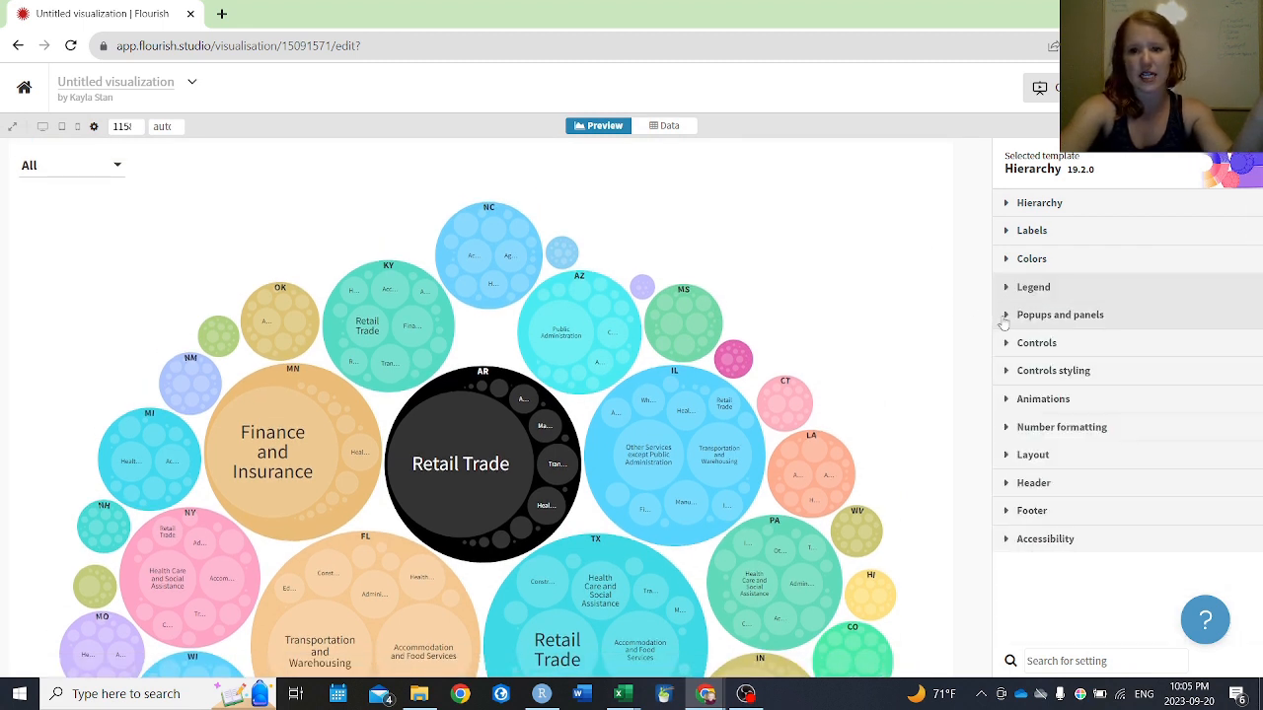
Try turning the popups off, restore them, and check the popup details on the state and industry circles.
left_click(1007, 321)
mouse_move(469, 382)
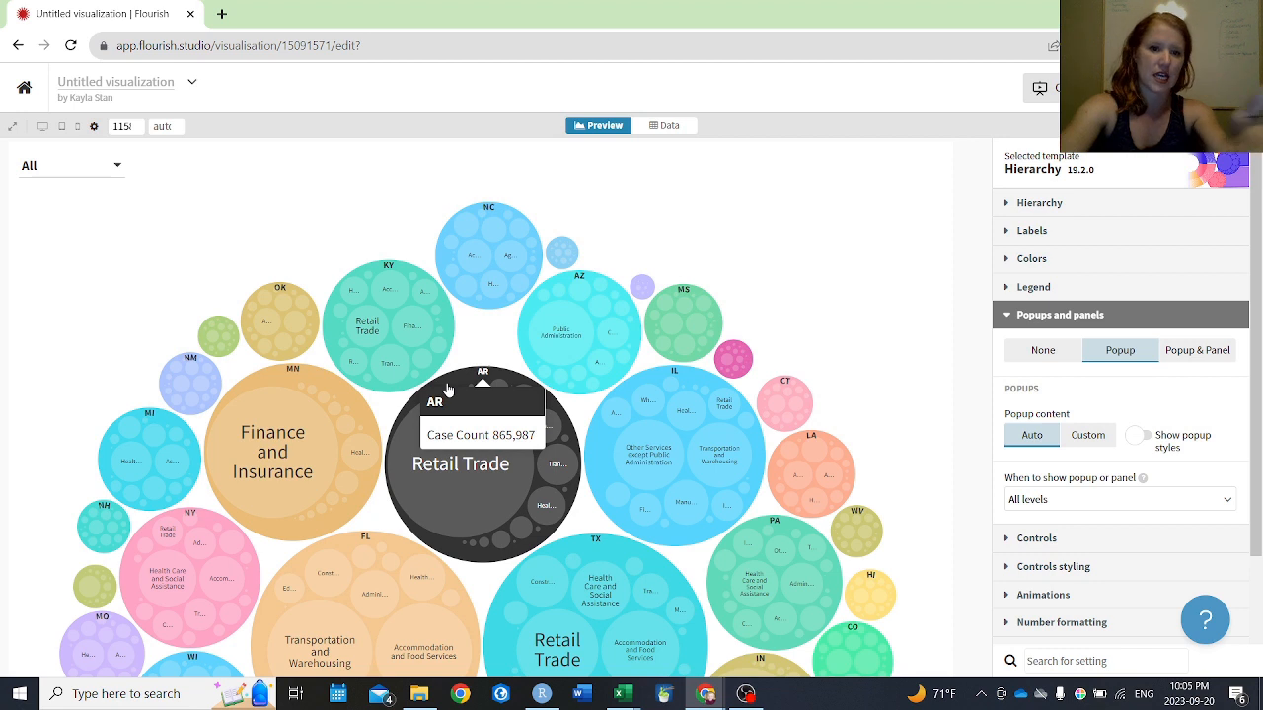
left_click(1044, 356)
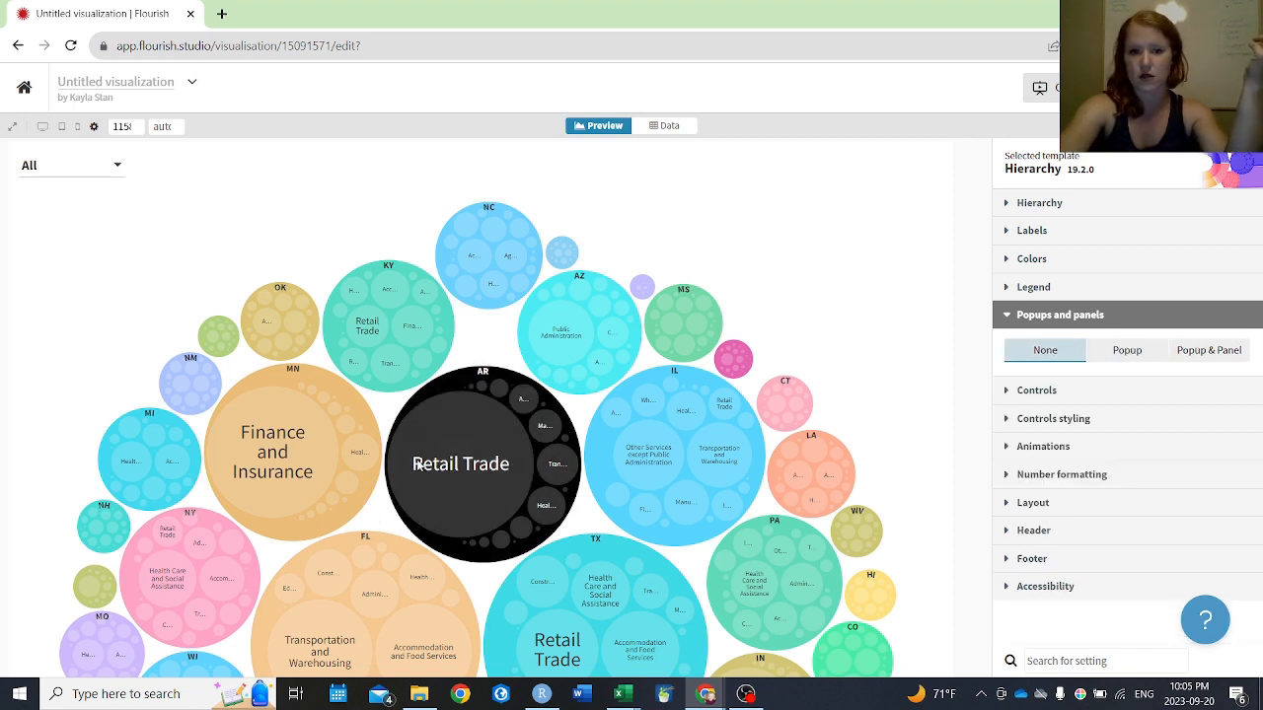
left_click(1138, 353)
mouse_move(510, 473)
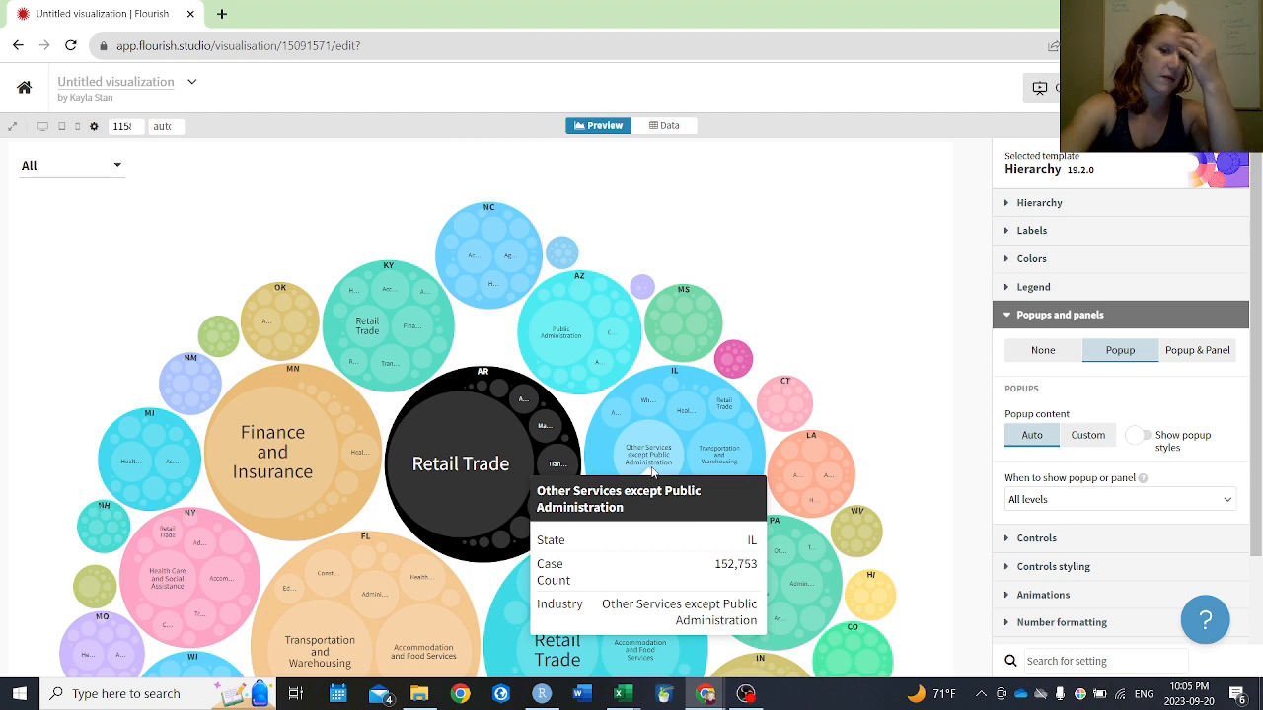
left_click(1008, 317)
Try setting the filter control's visibility to Never, and restore it to Always.
left_click(1016, 346)
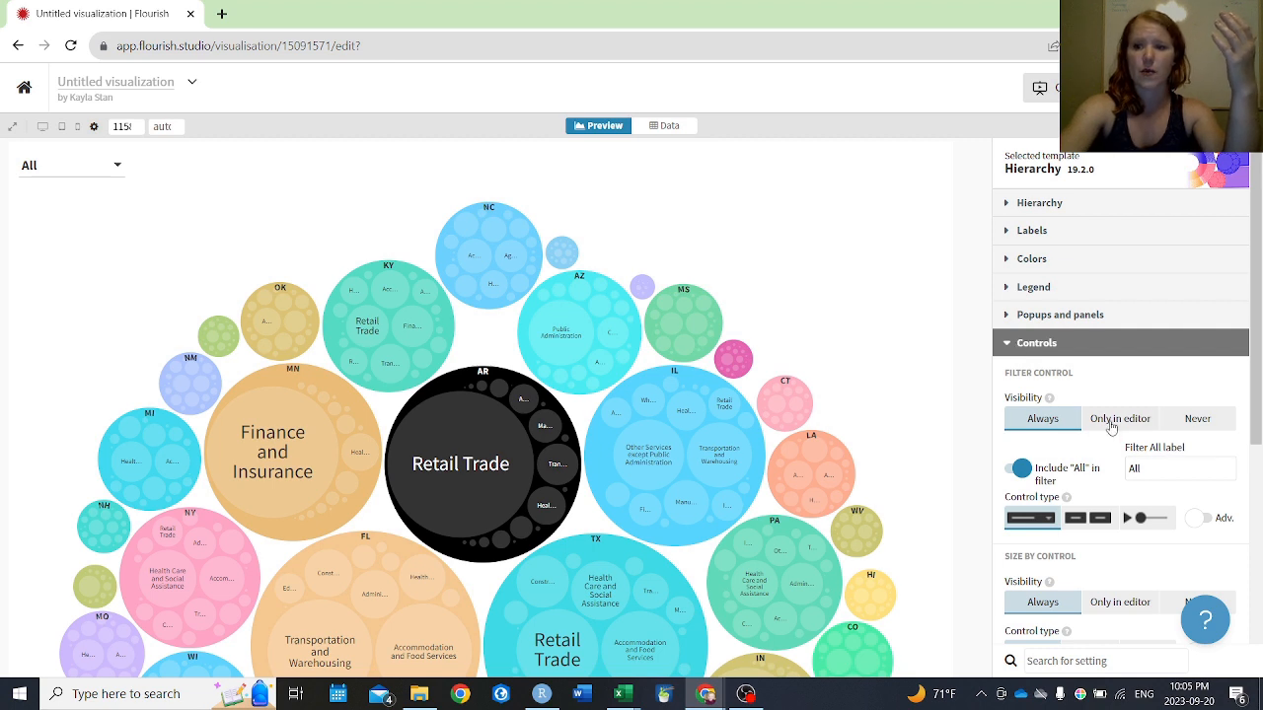
left_click(1205, 420)
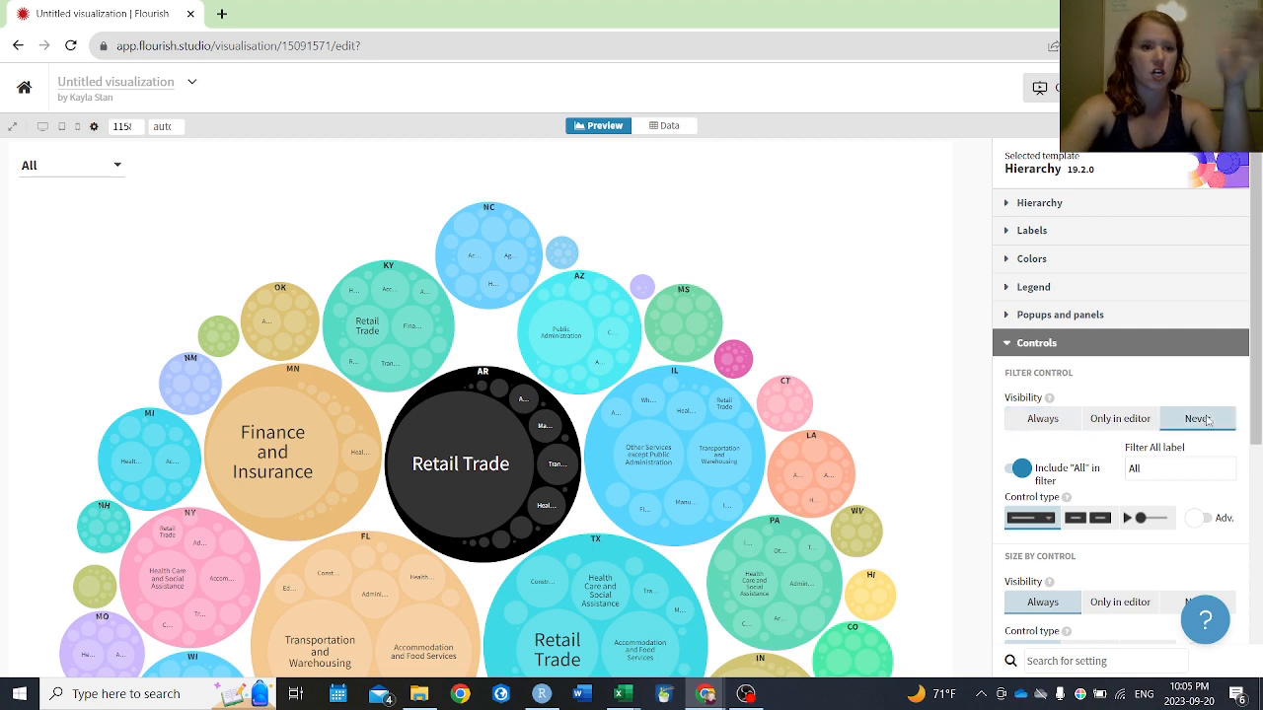
left_click(1036, 419)
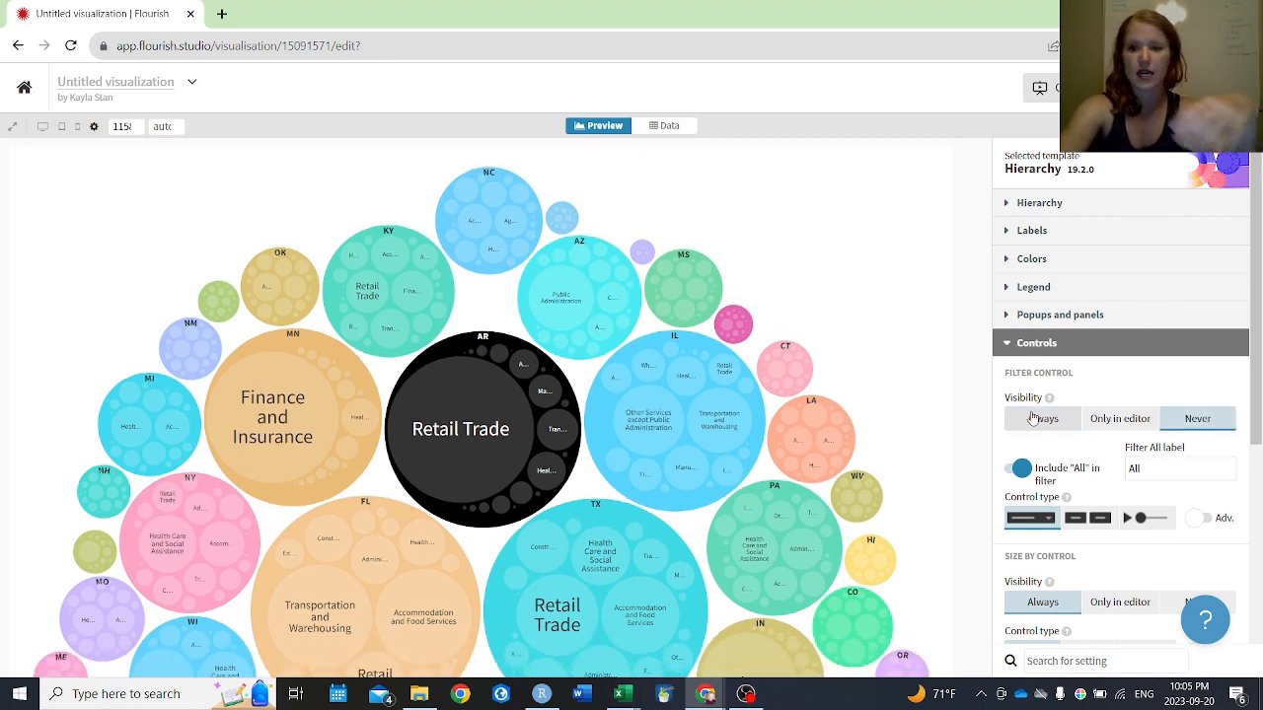
double_click(1032, 417)
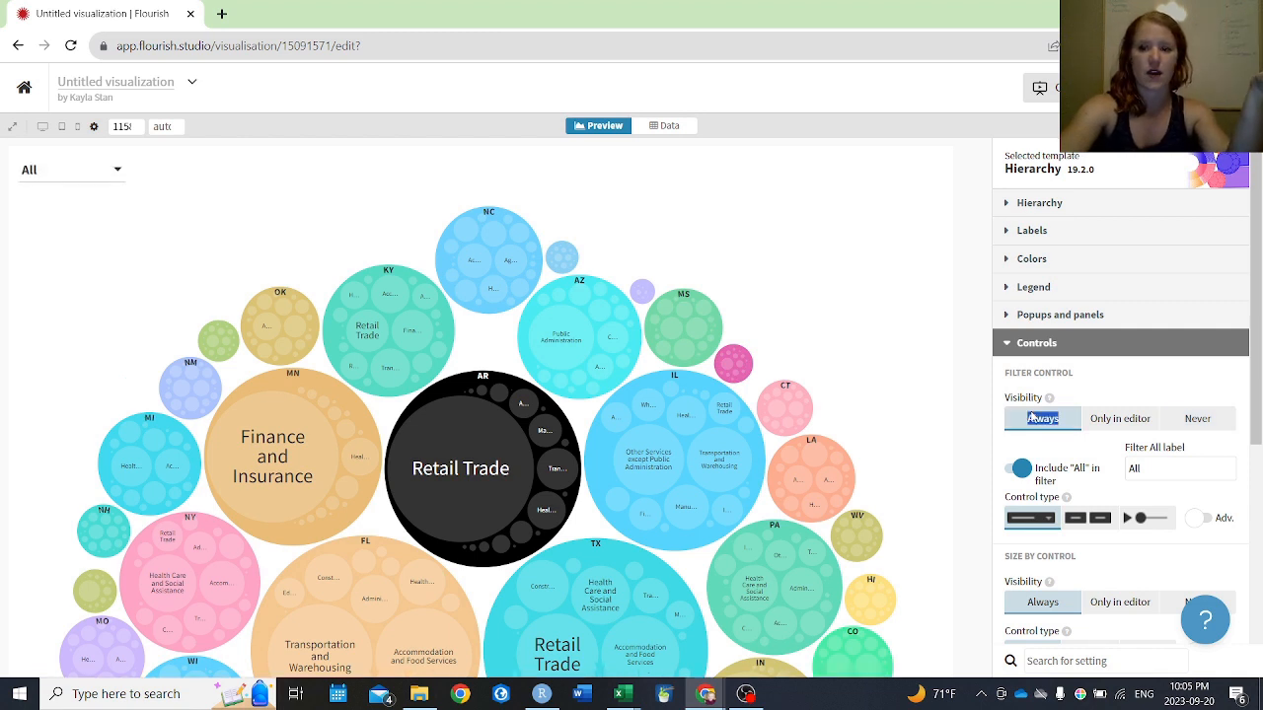
Filter the chart to the Northeast region and examine its state circles and their industry popups.
left_click(107, 168)
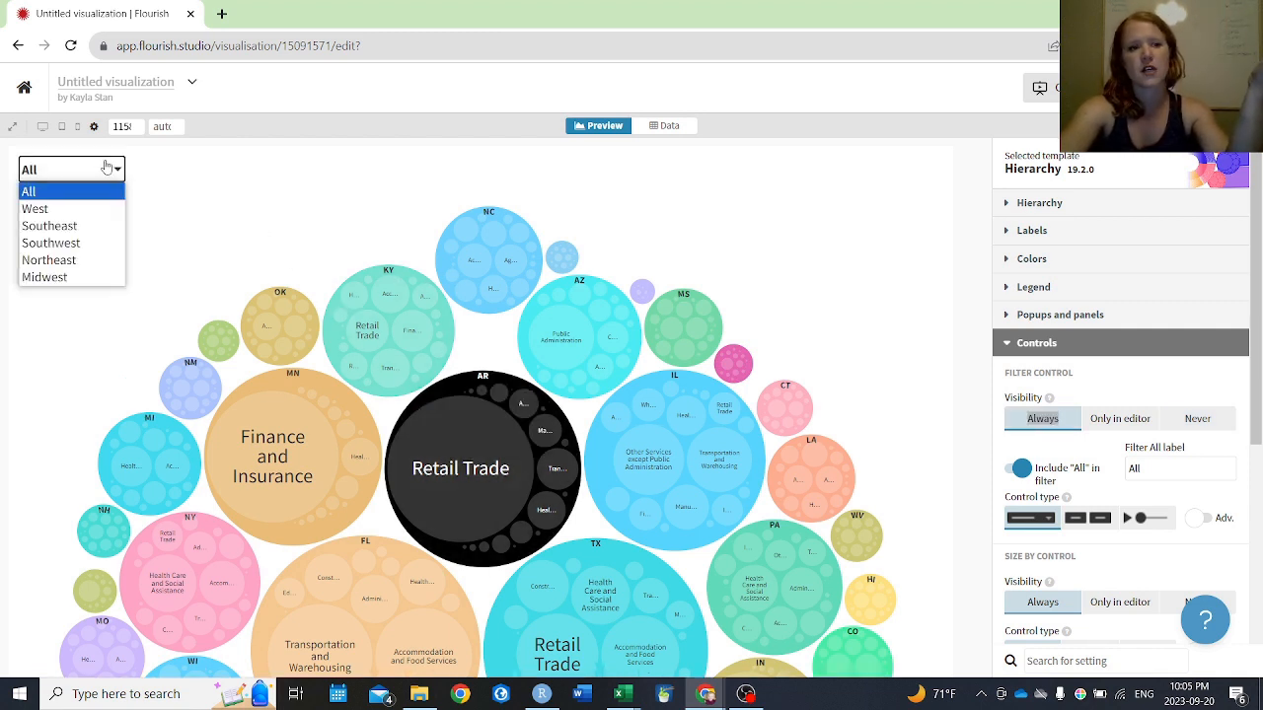
left_click(51, 261)
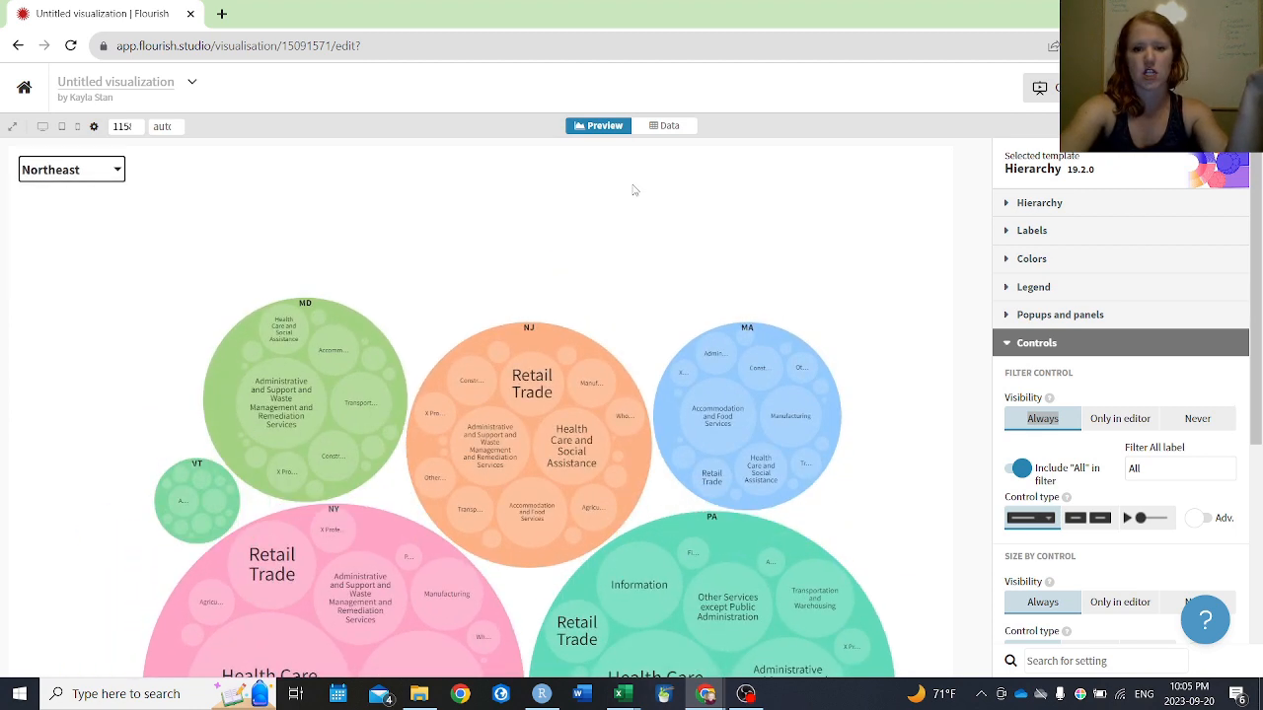
scroll(962, 325, "down", 4)
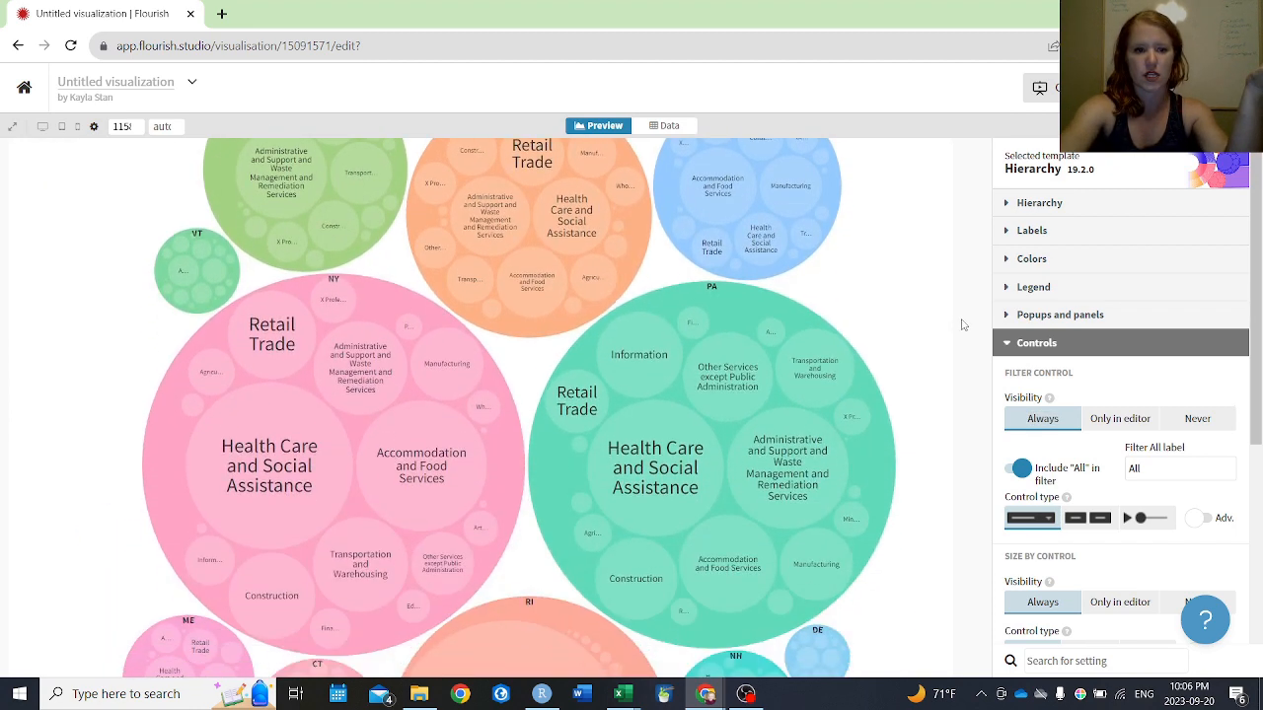
scroll(963, 324, "down", 3)
scroll(963, 324, "up", 2)
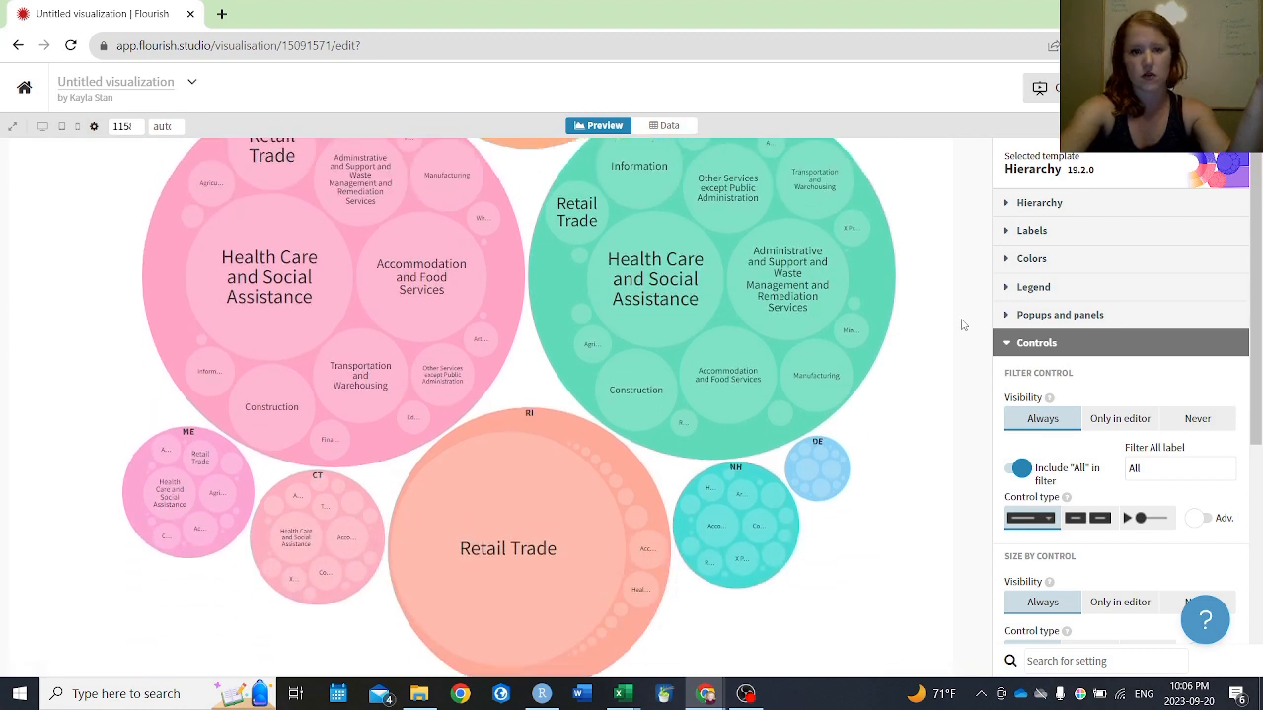
scroll(963, 325, "up", 2)
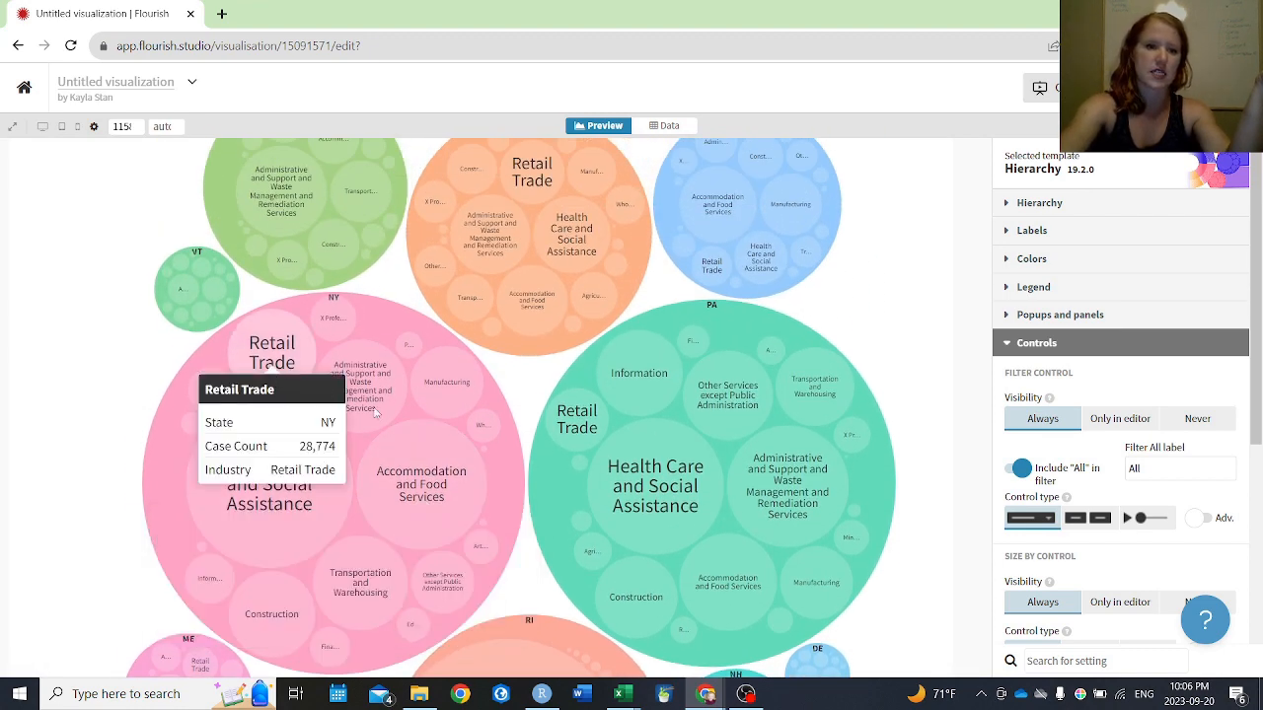
mouse_move(339, 304)
mouse_move(228, 559)
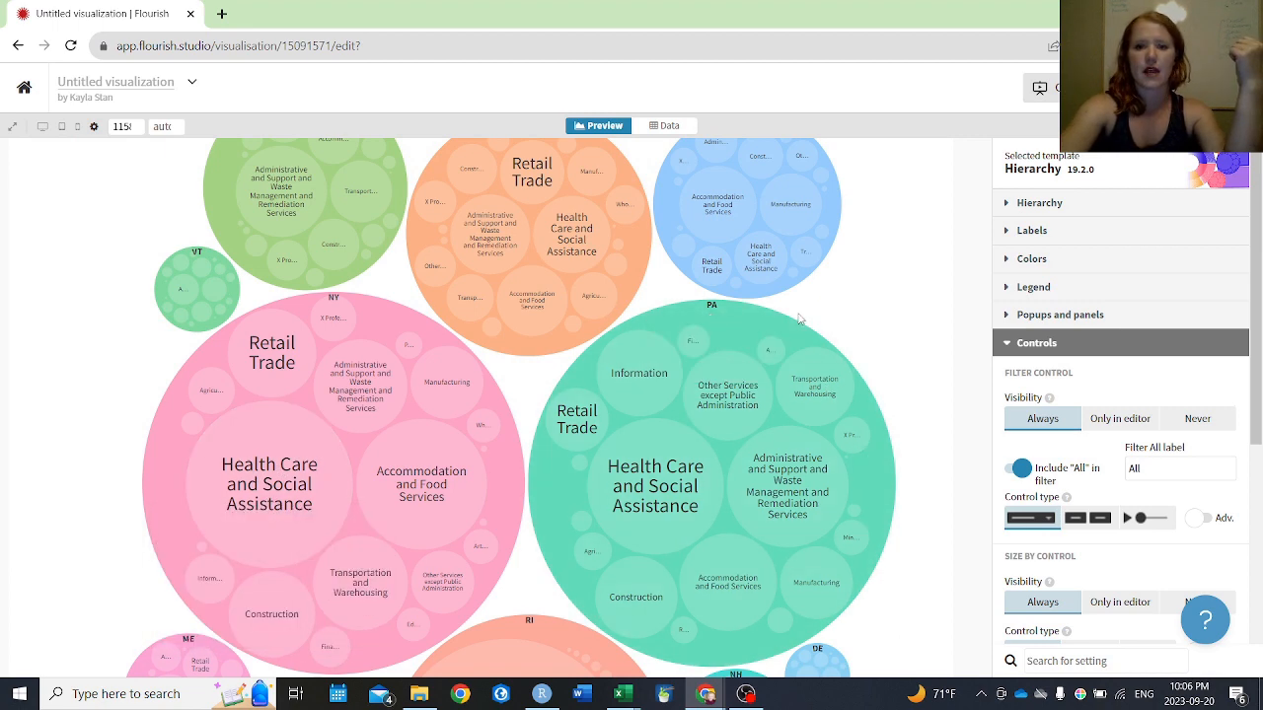
mouse_move(668, 531)
mouse_move(804, 500)
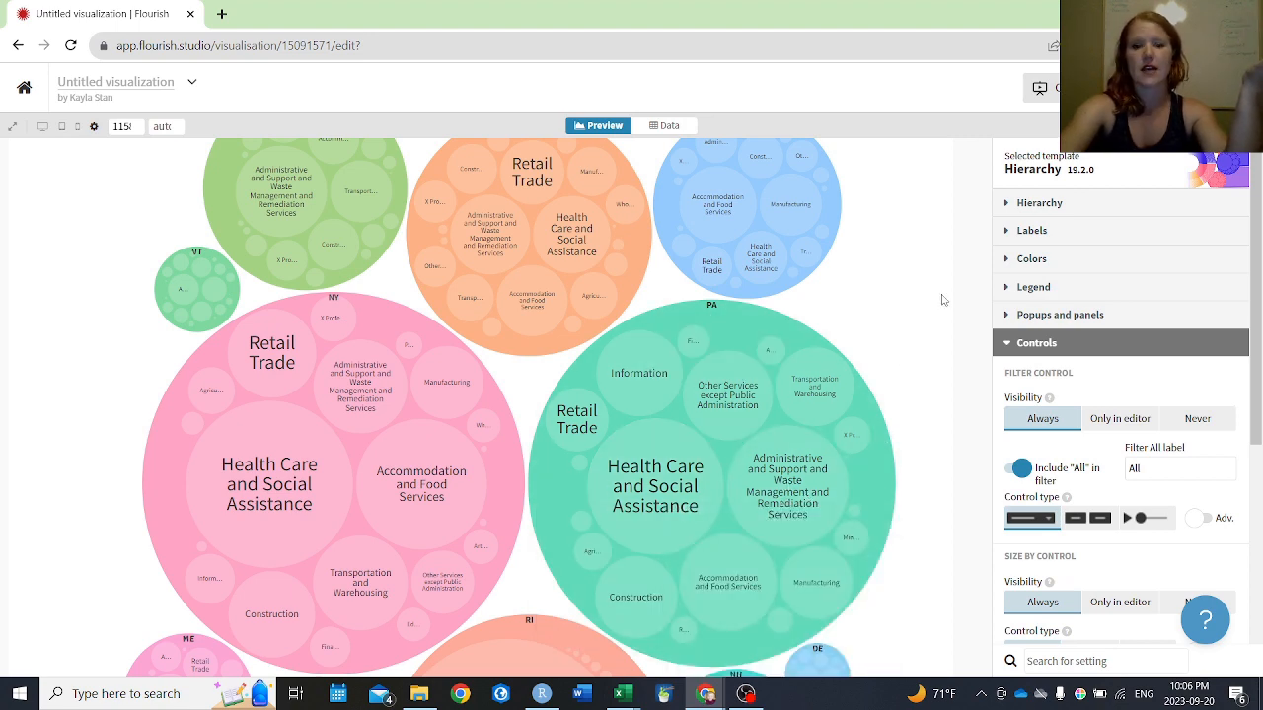
scroll(942, 300, "down", 5)
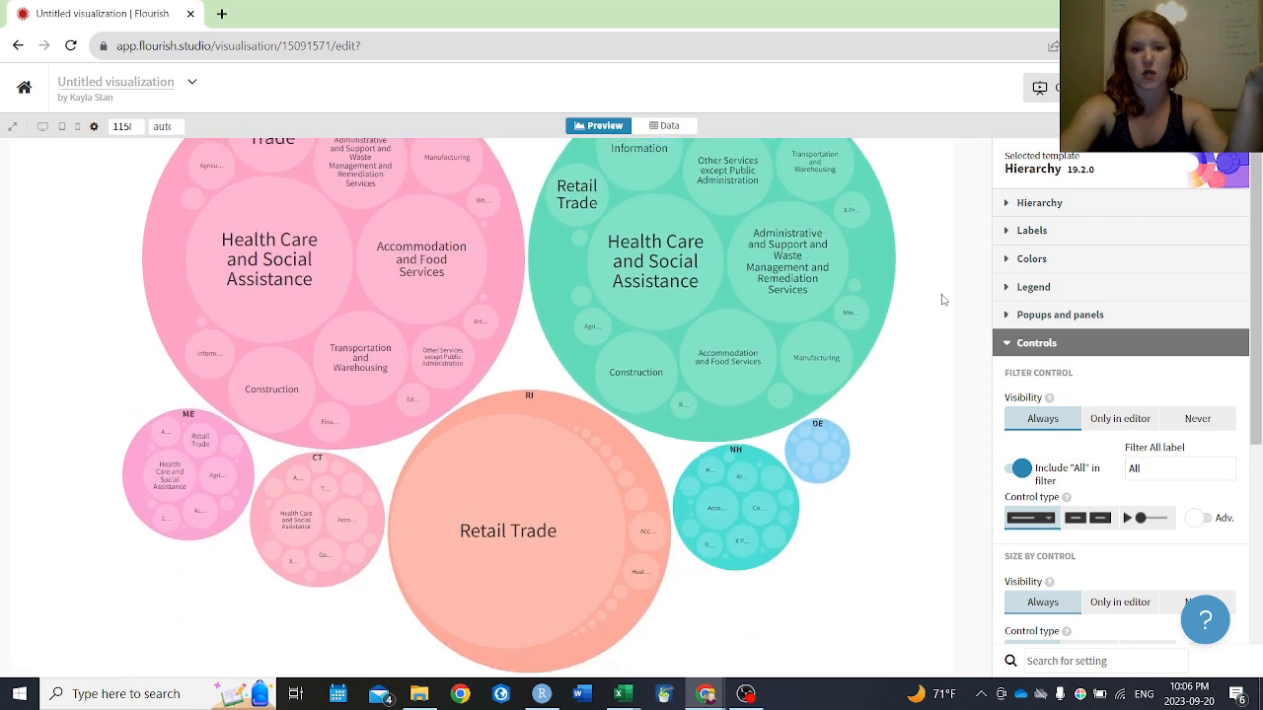
scroll(942, 300, "up", 10)
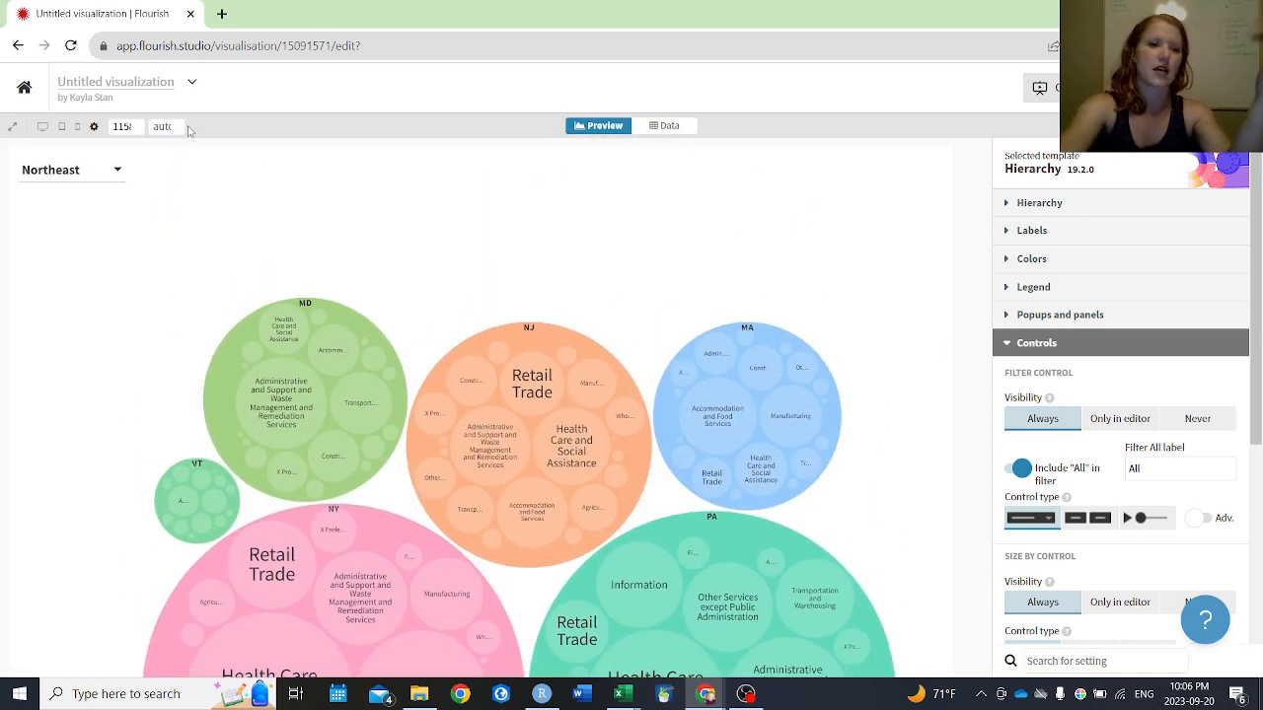
Reset the region filter to All and collapse the controls settings.
left_click(117, 175)
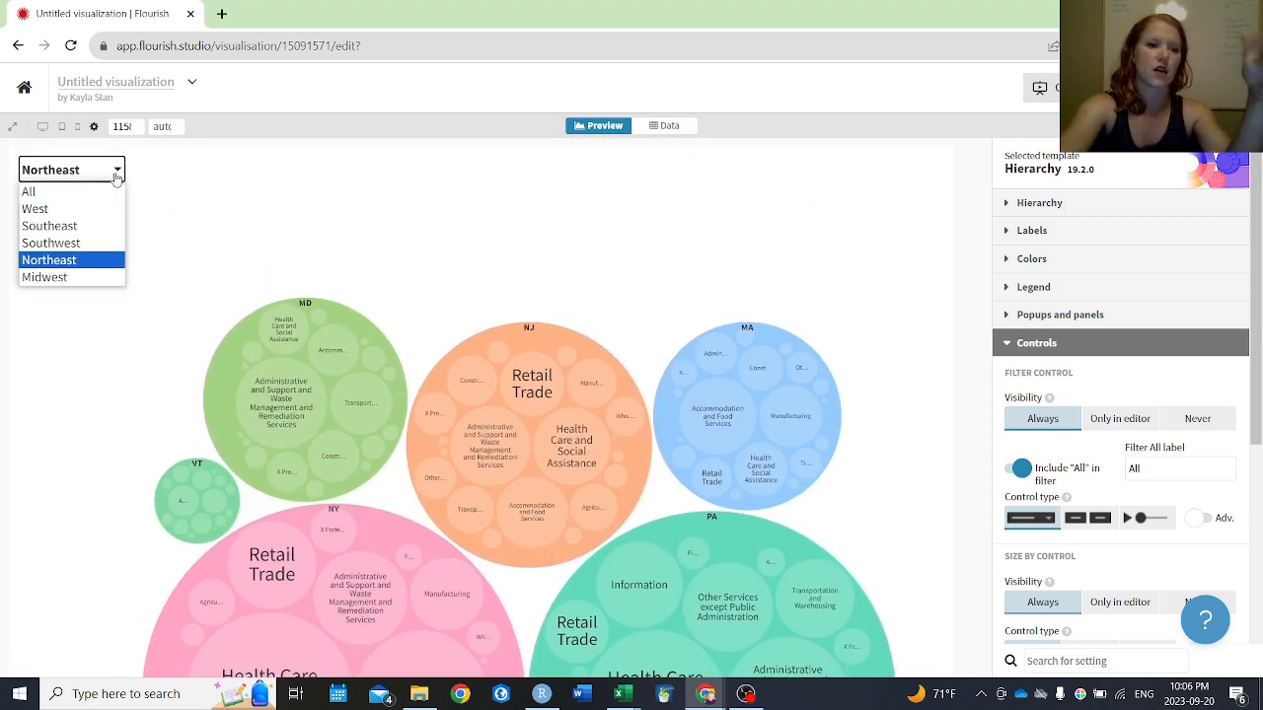
left_click(56, 196)
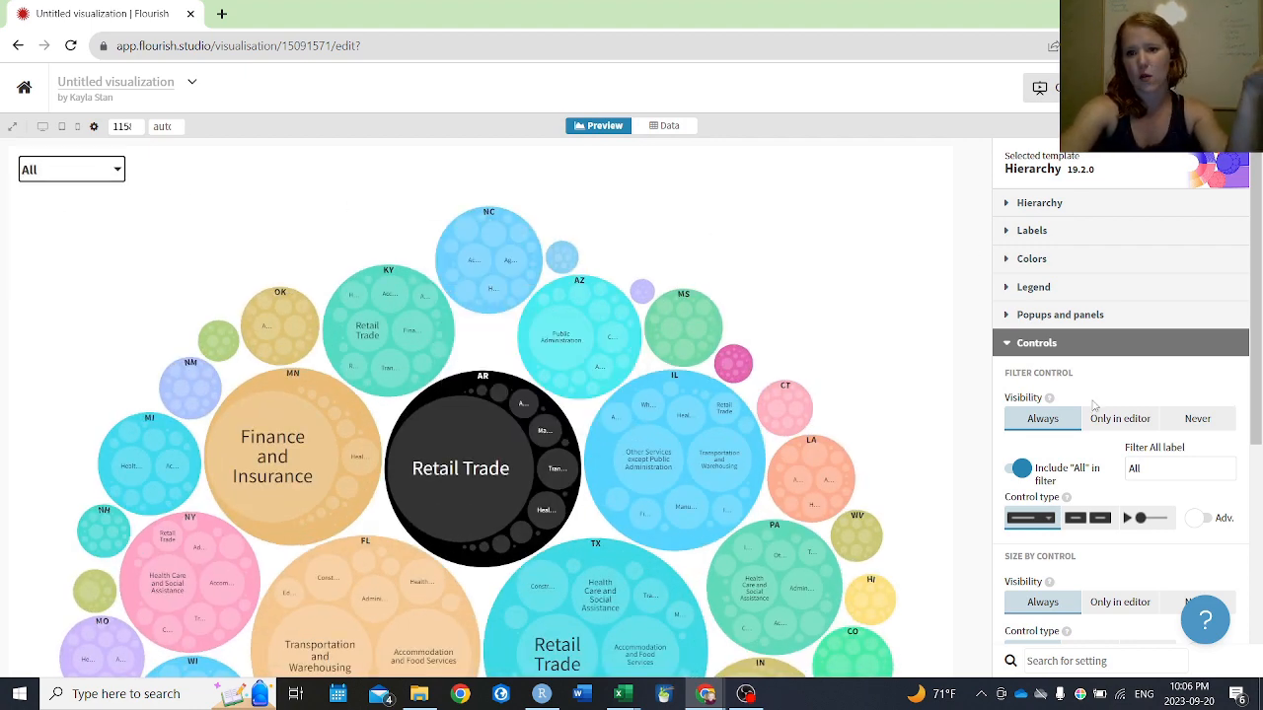
left_click(1007, 343)
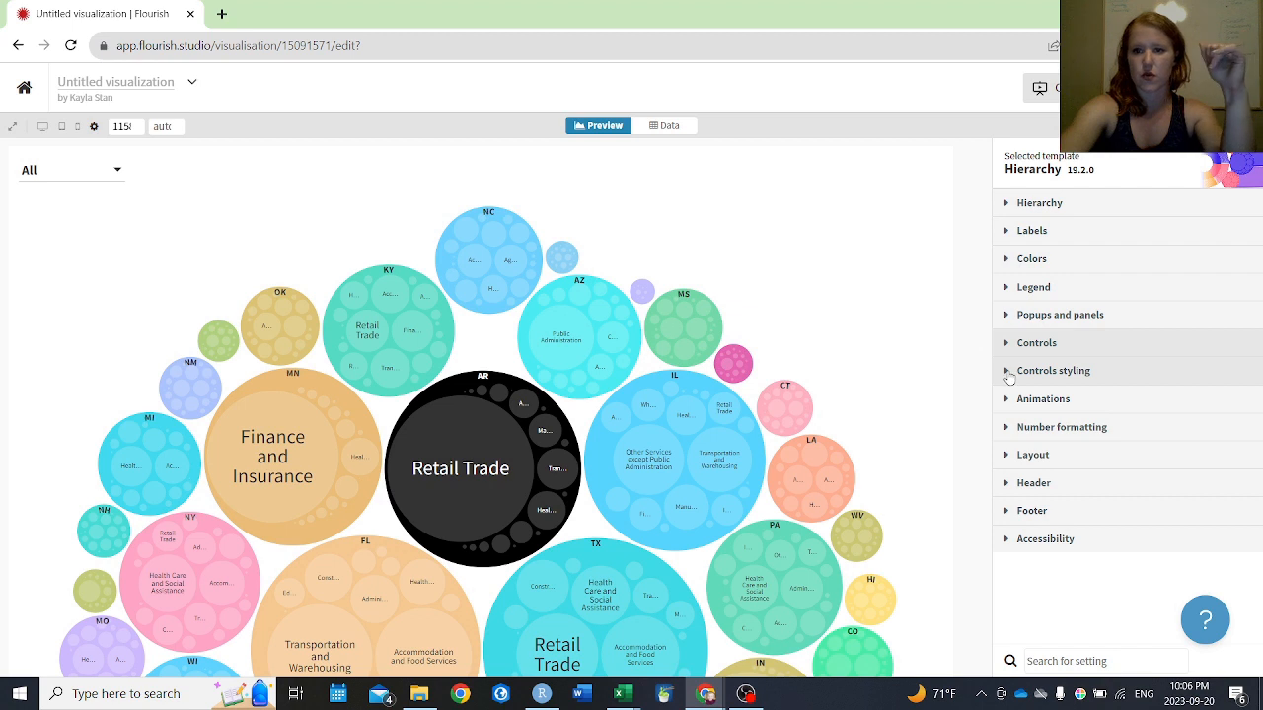
left_click(1009, 372)
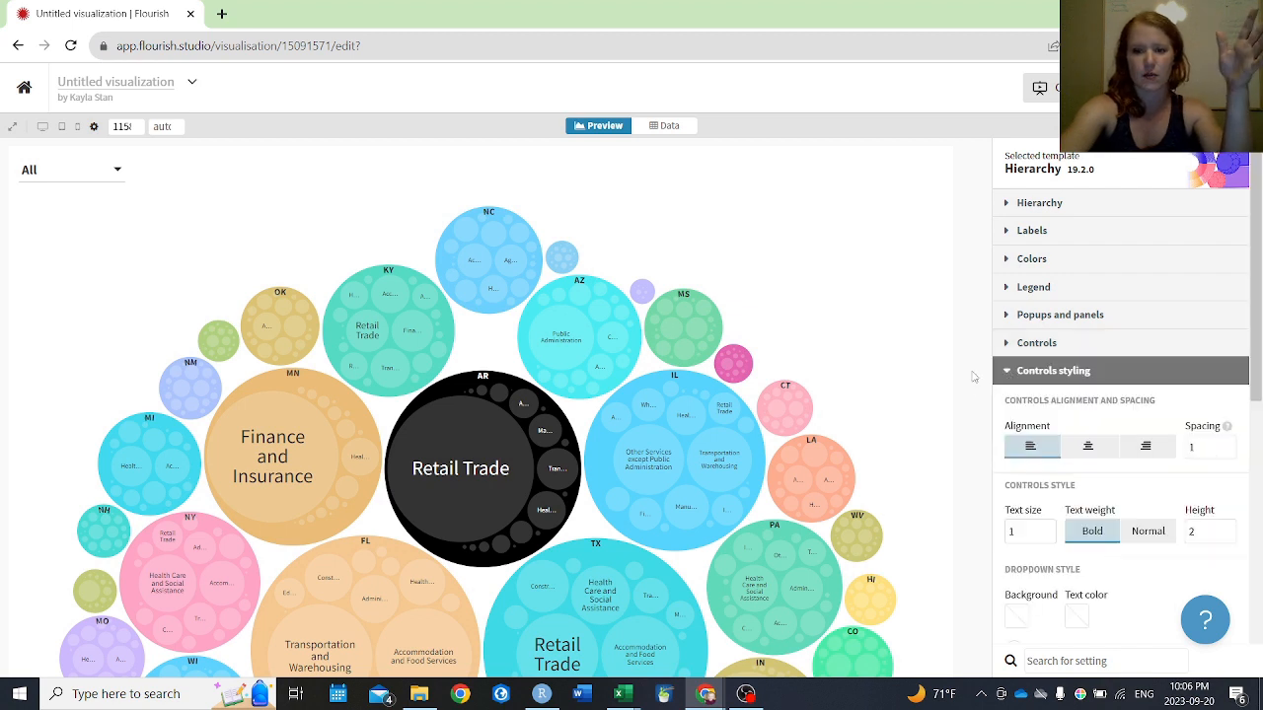
left_click(1009, 371)
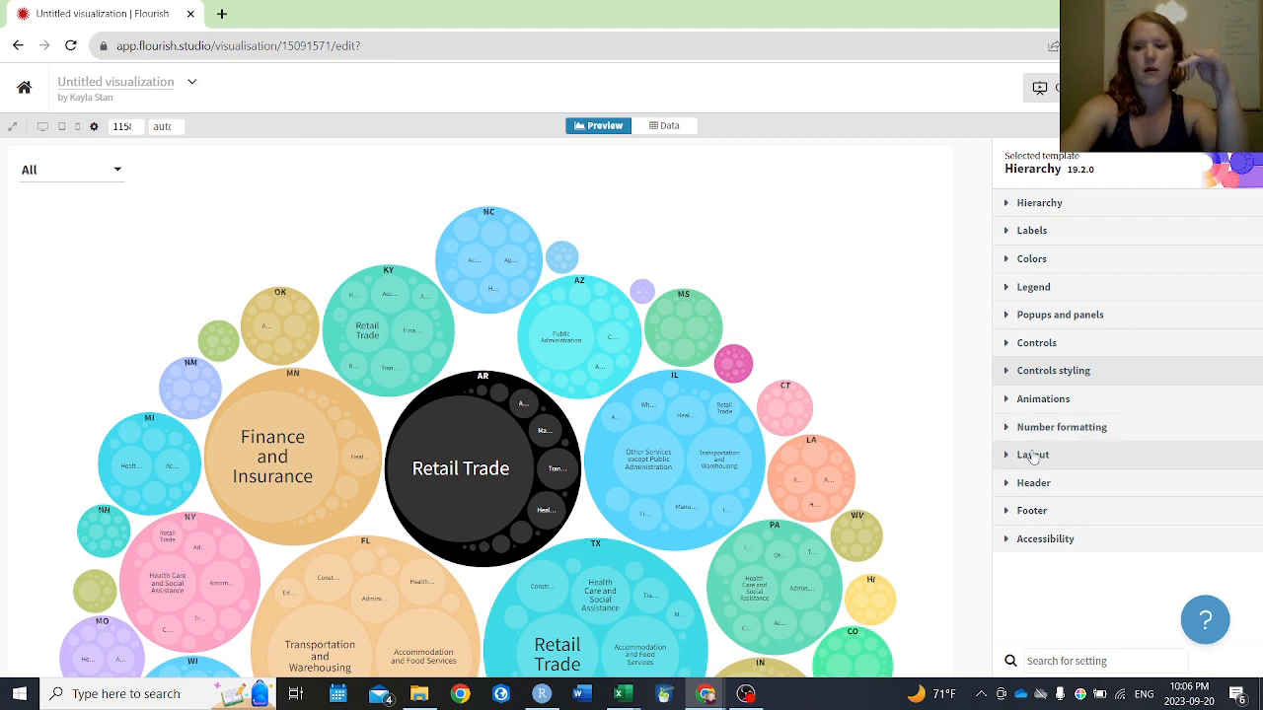
left_click(1031, 491)
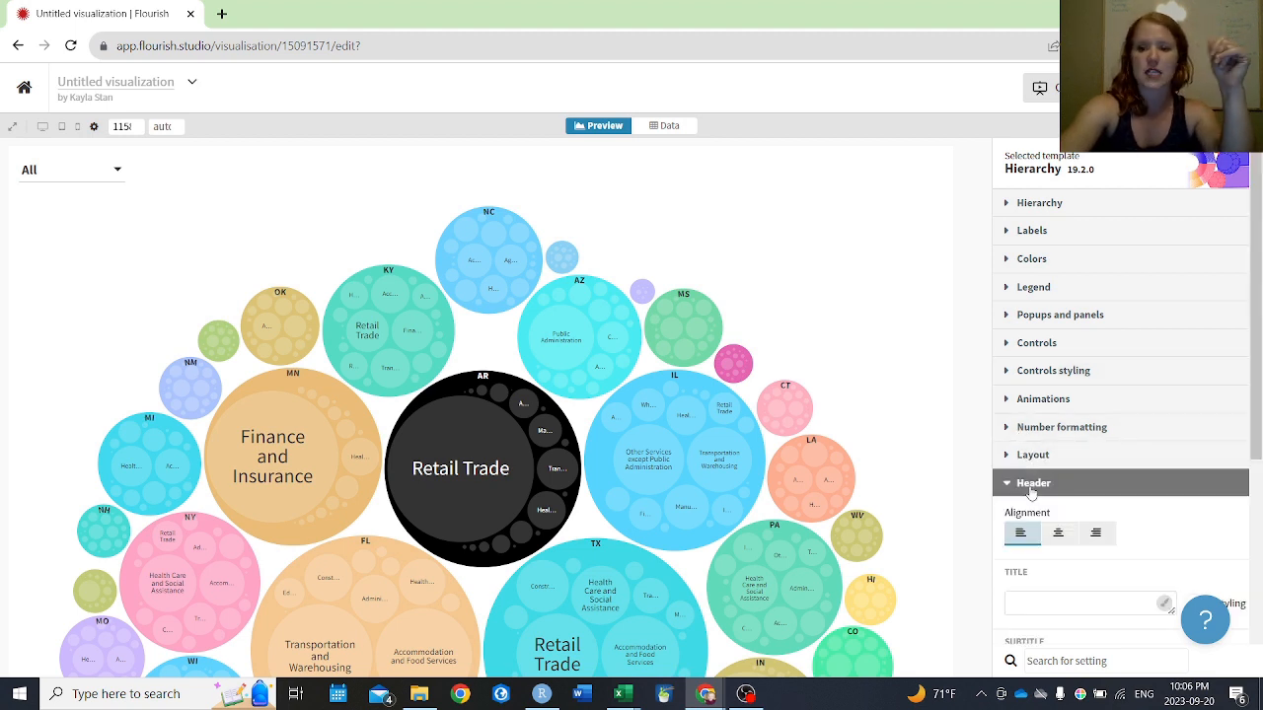
left_click(1008, 484)
Set the footer's source name to "Wage and Hour Division Violations Data (WHISARD), Department of Labor".
left_click(1009, 520)
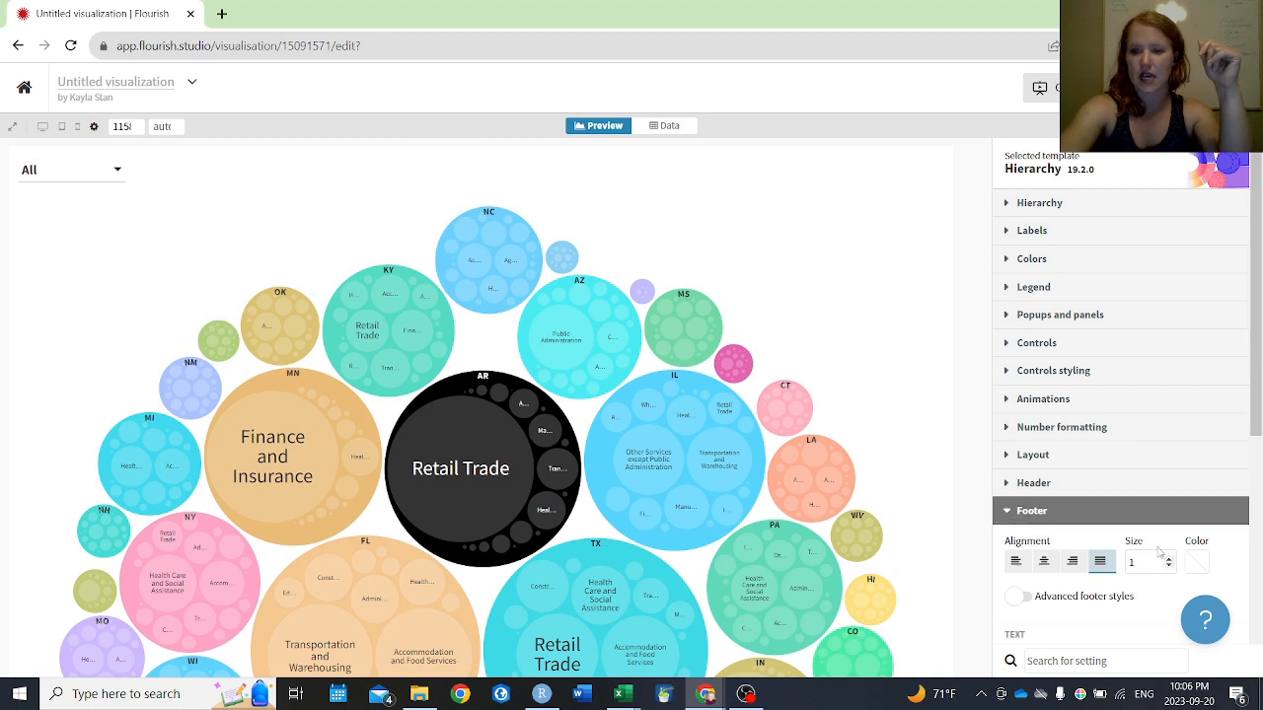
left_click_drag(1256, 414, 1257, 619)
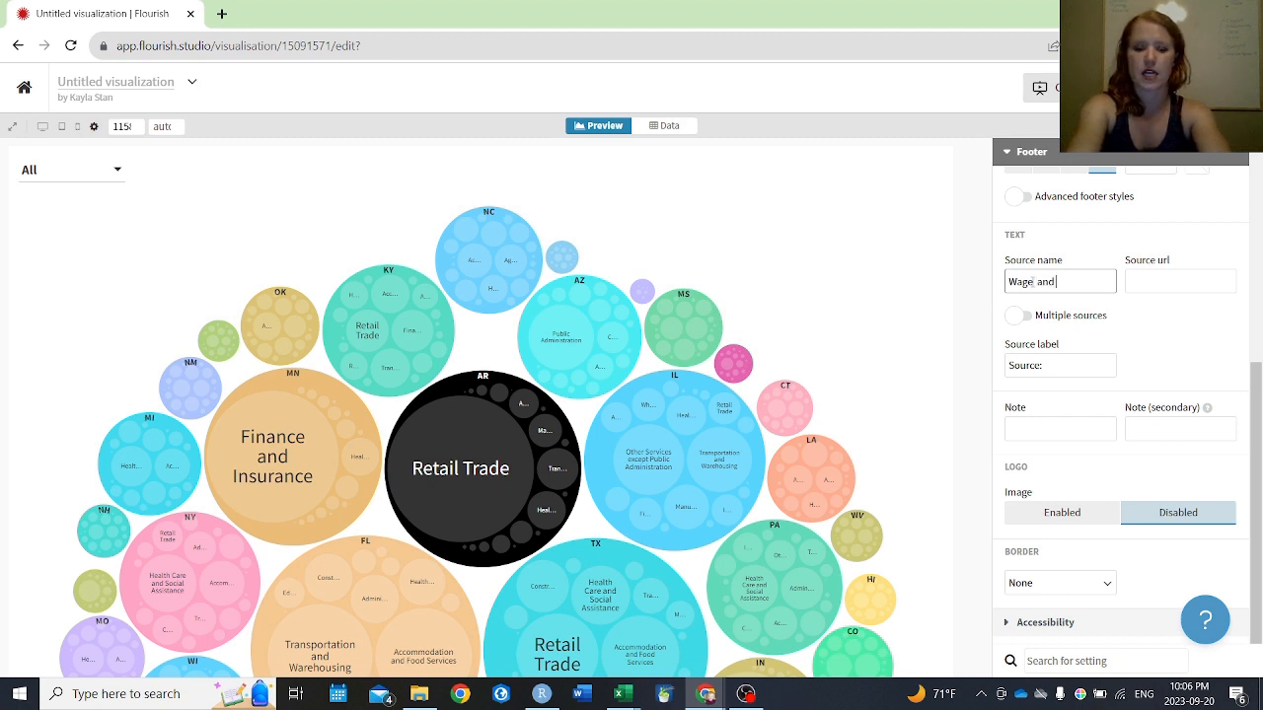
type("HOUR")
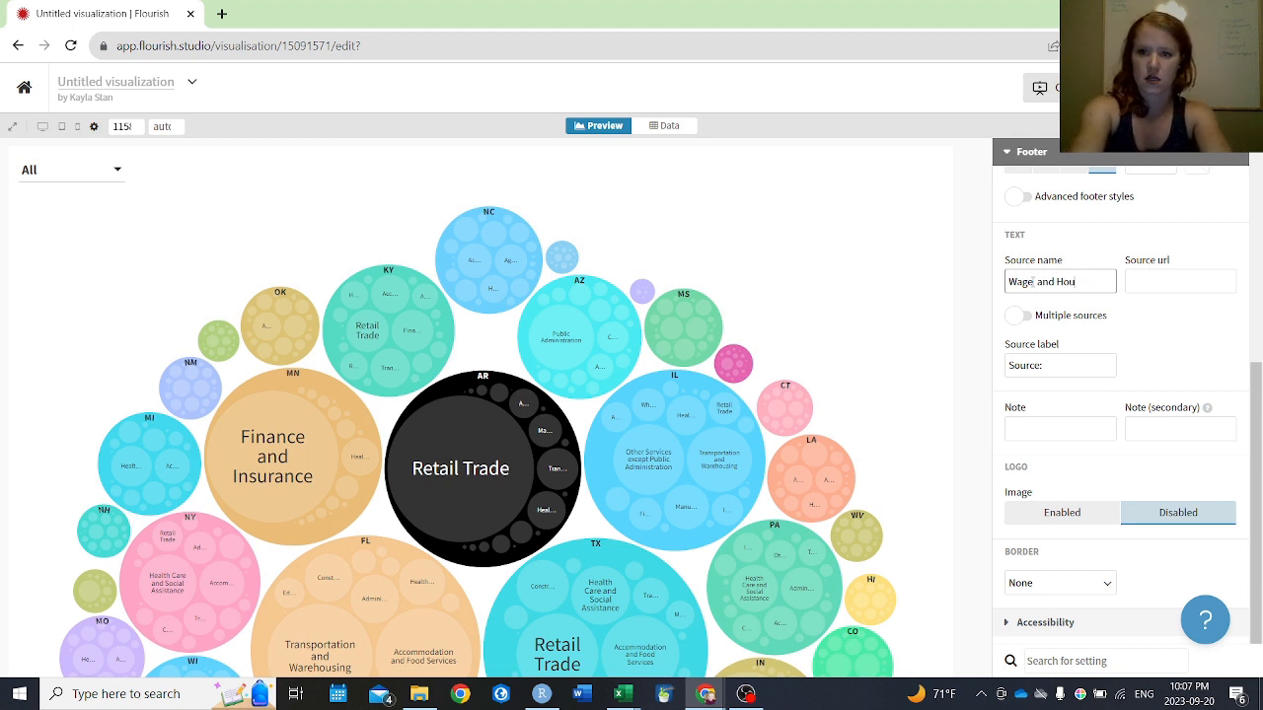
type("Divi")
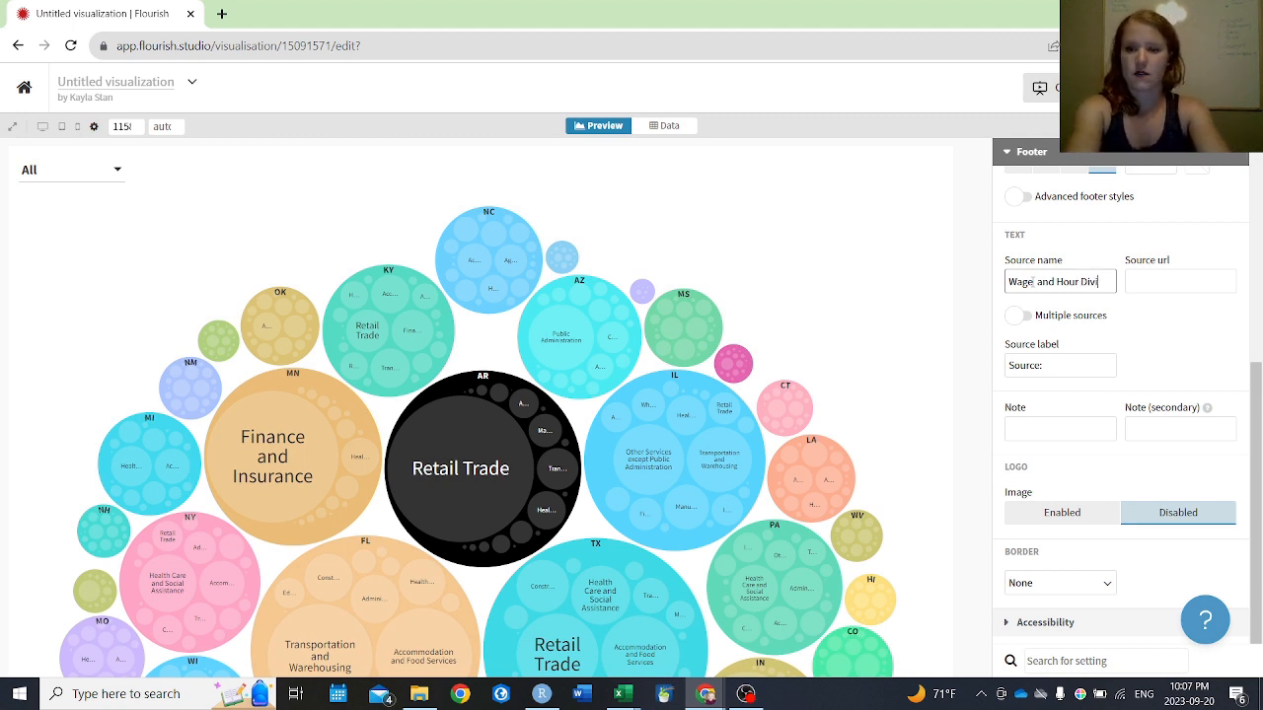
type("sion")
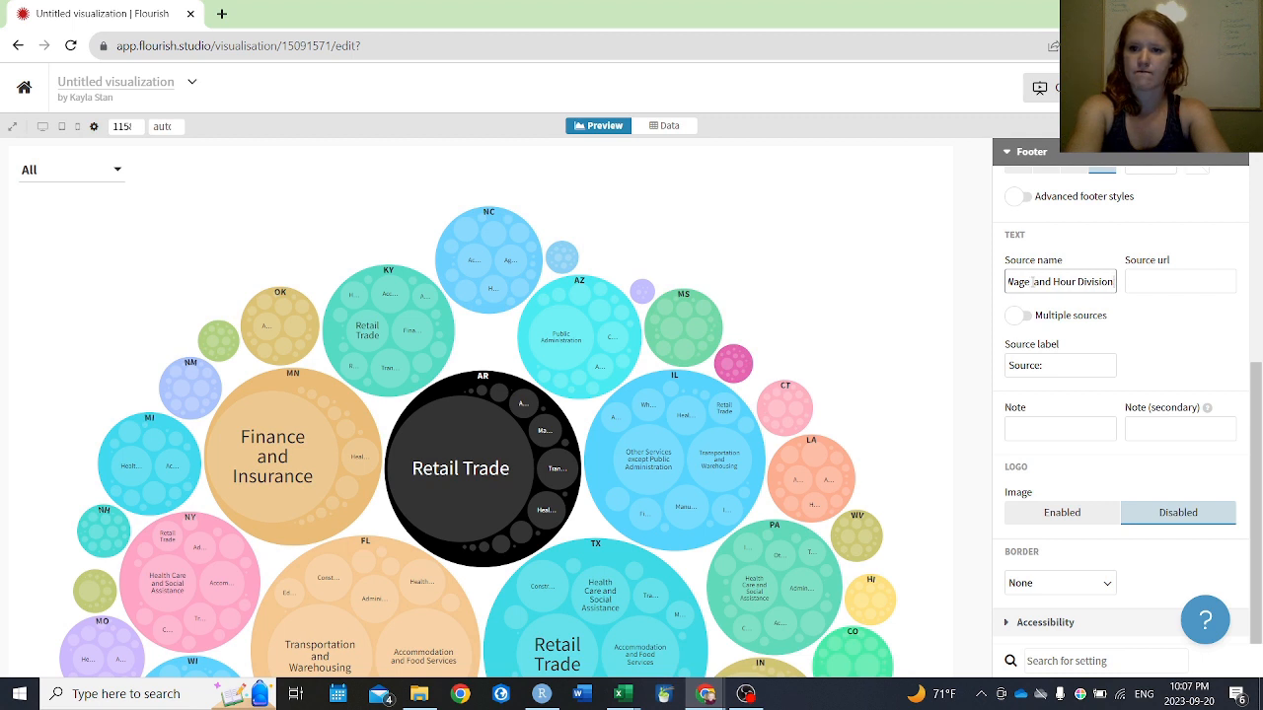
type(" Violatio")
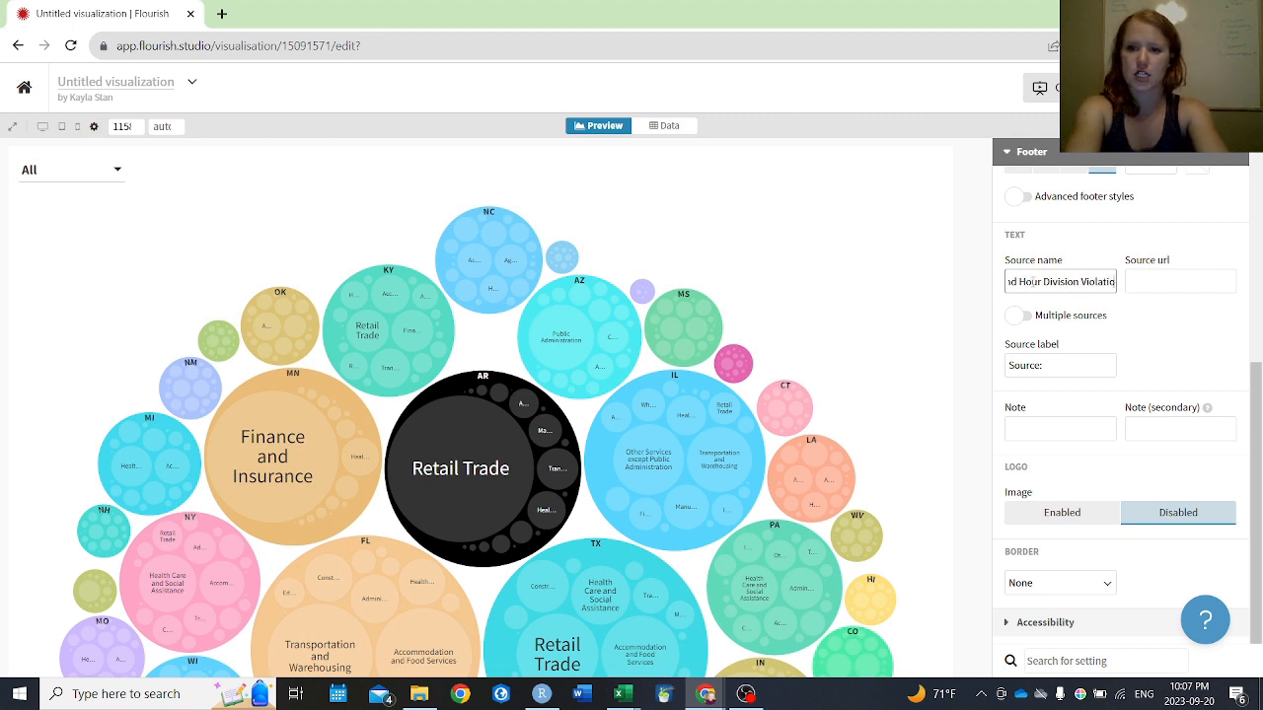
type("ns Data (")
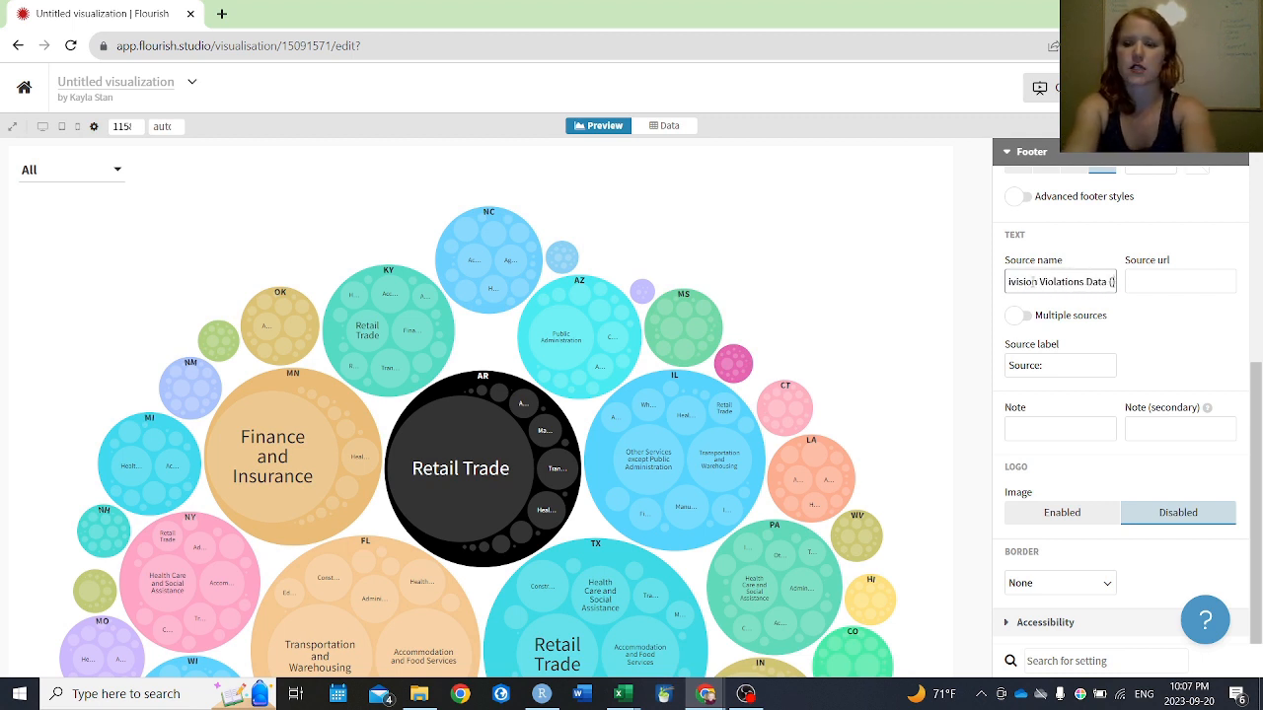
type("WHISARD")
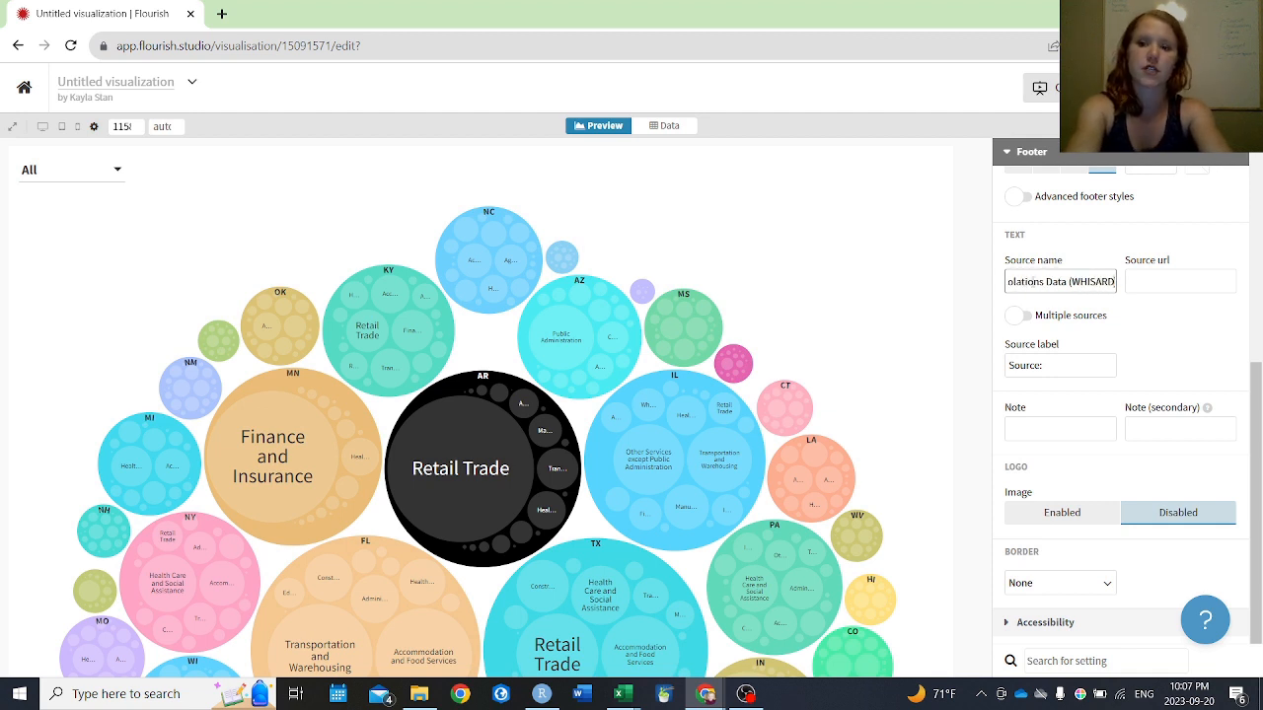
type("), De")
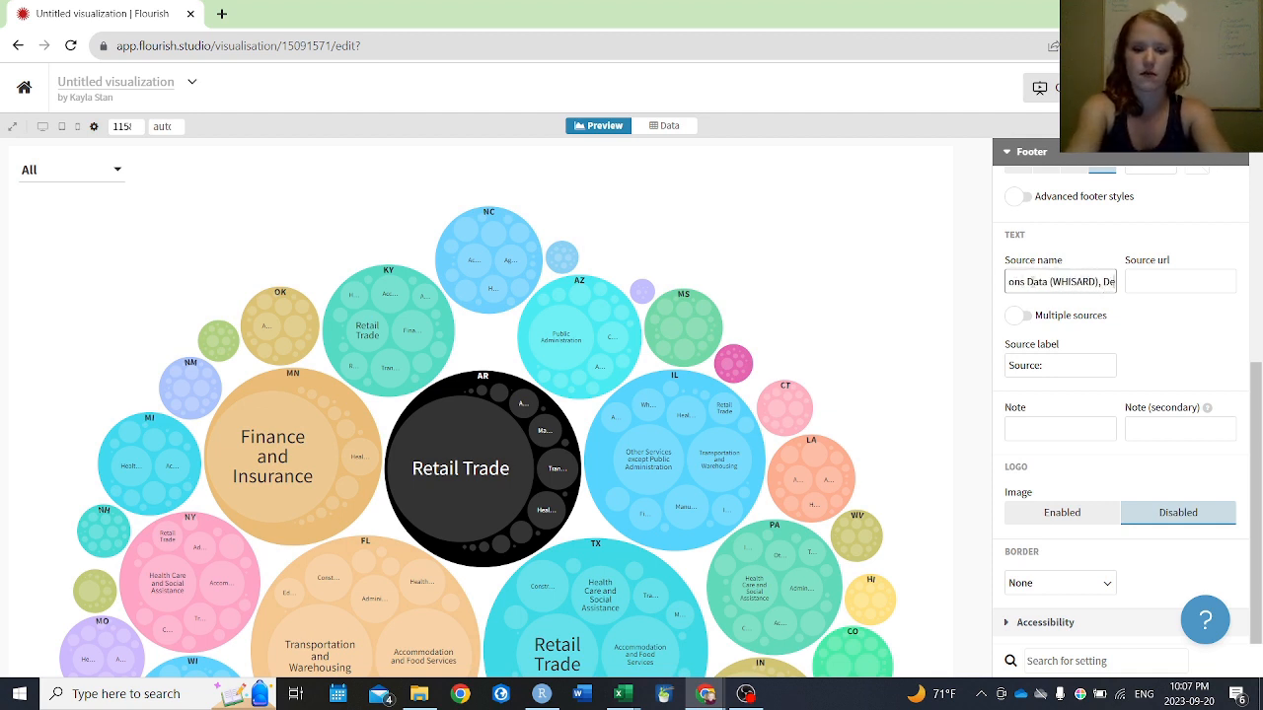
type("partment of Labor")
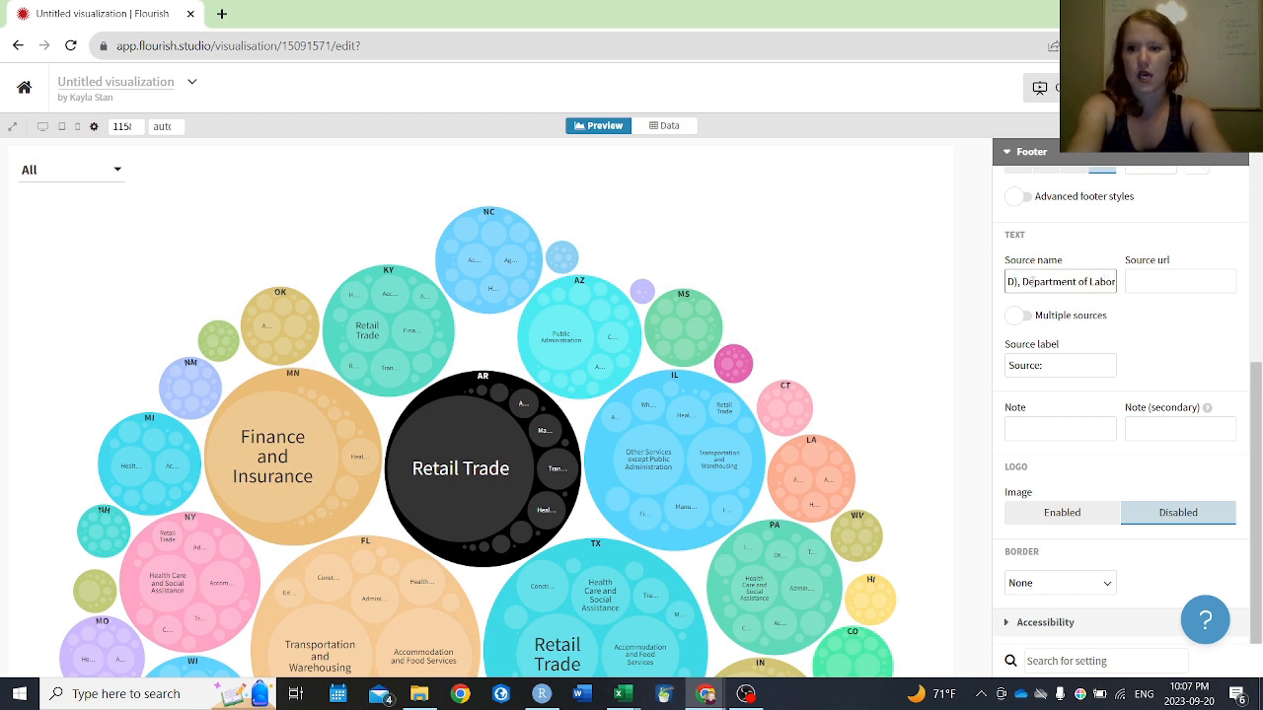
key("Tab")
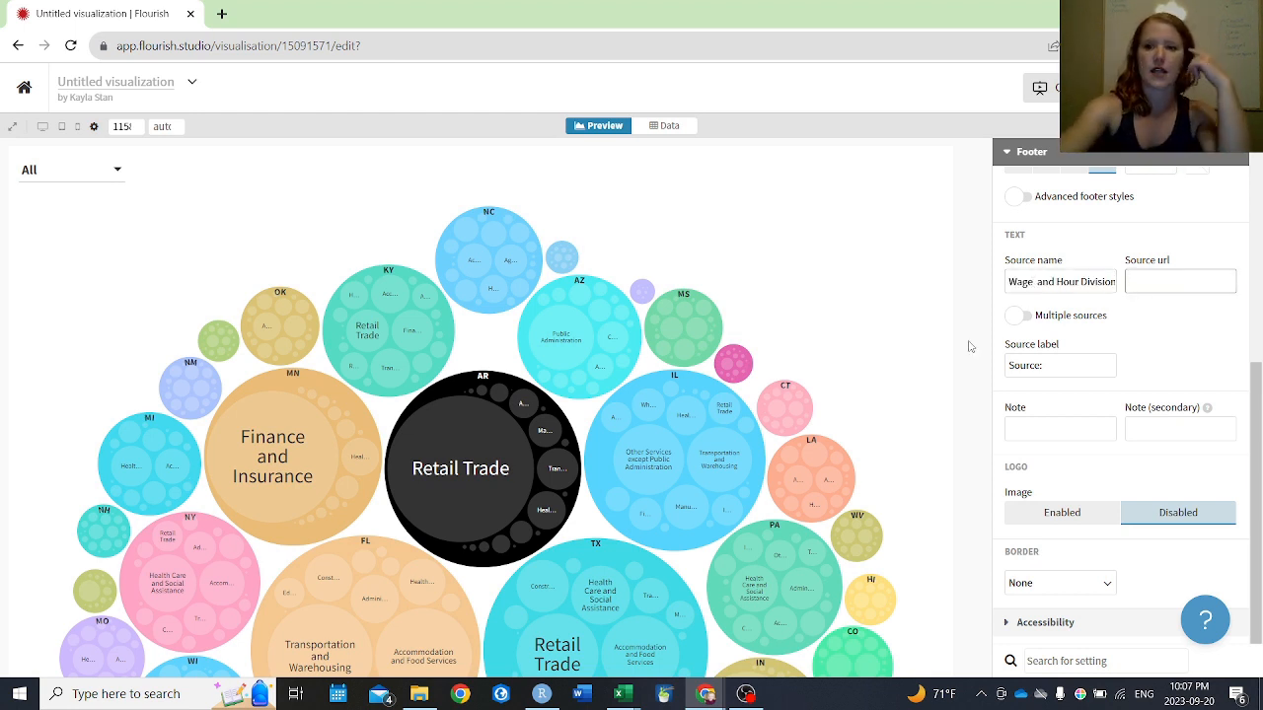
left_click(1061, 426)
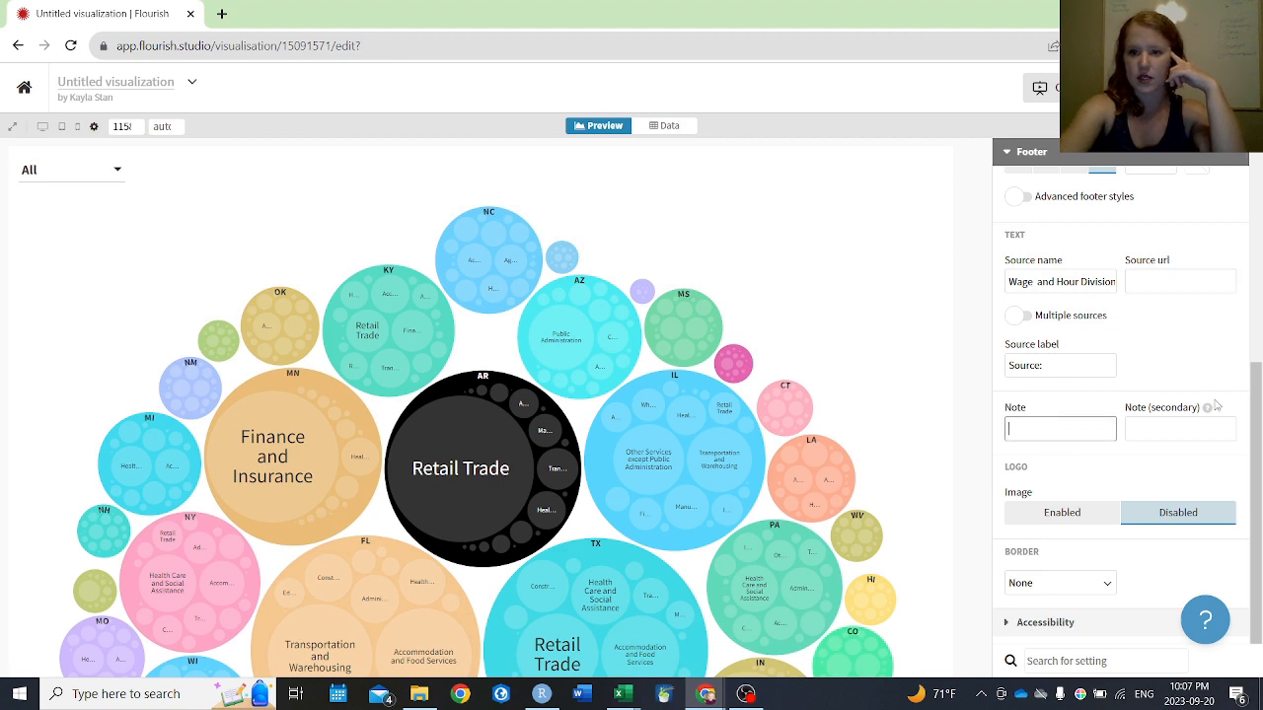
scroll(1255, 493, "down", 1)
left_click(936, 361)
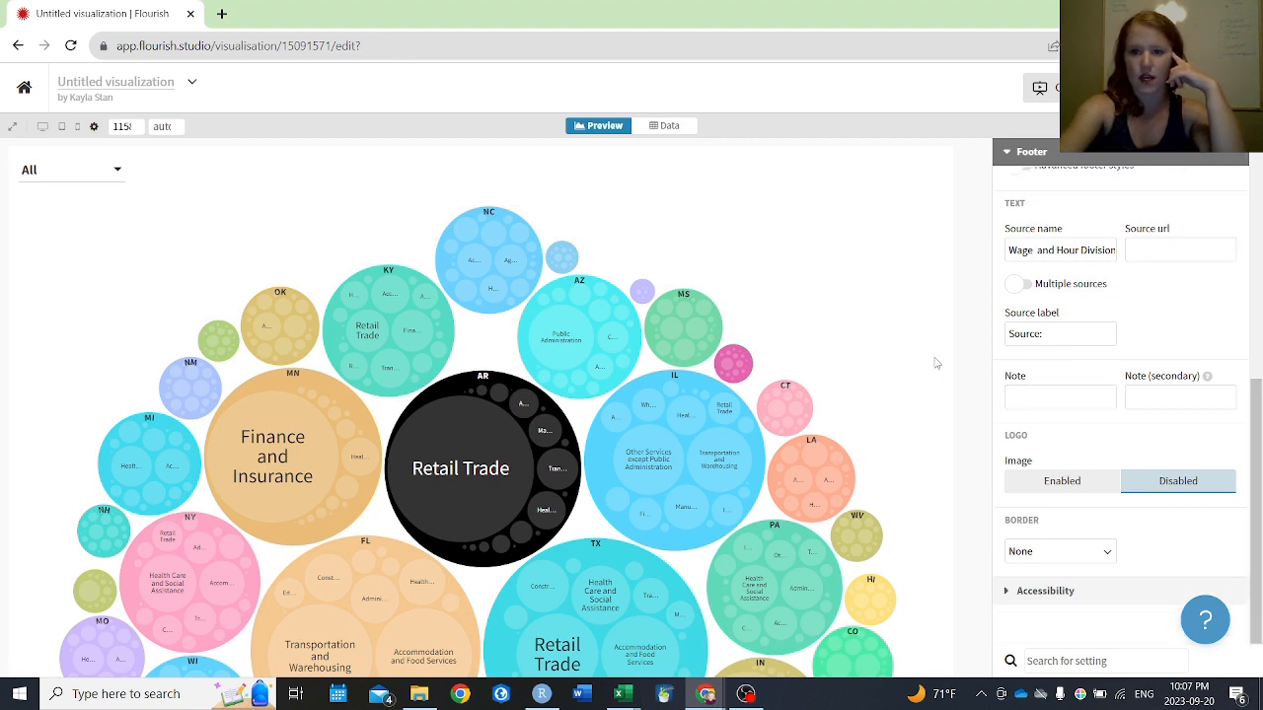
Insert "Labor" before "Violations" in the footer's source name so it reads "Wage and Hour Division Labor Violations Data (WHISARD), Department of Labor".
scroll(936, 361, "down", 4)
scroll(936, 363, "down", 1)
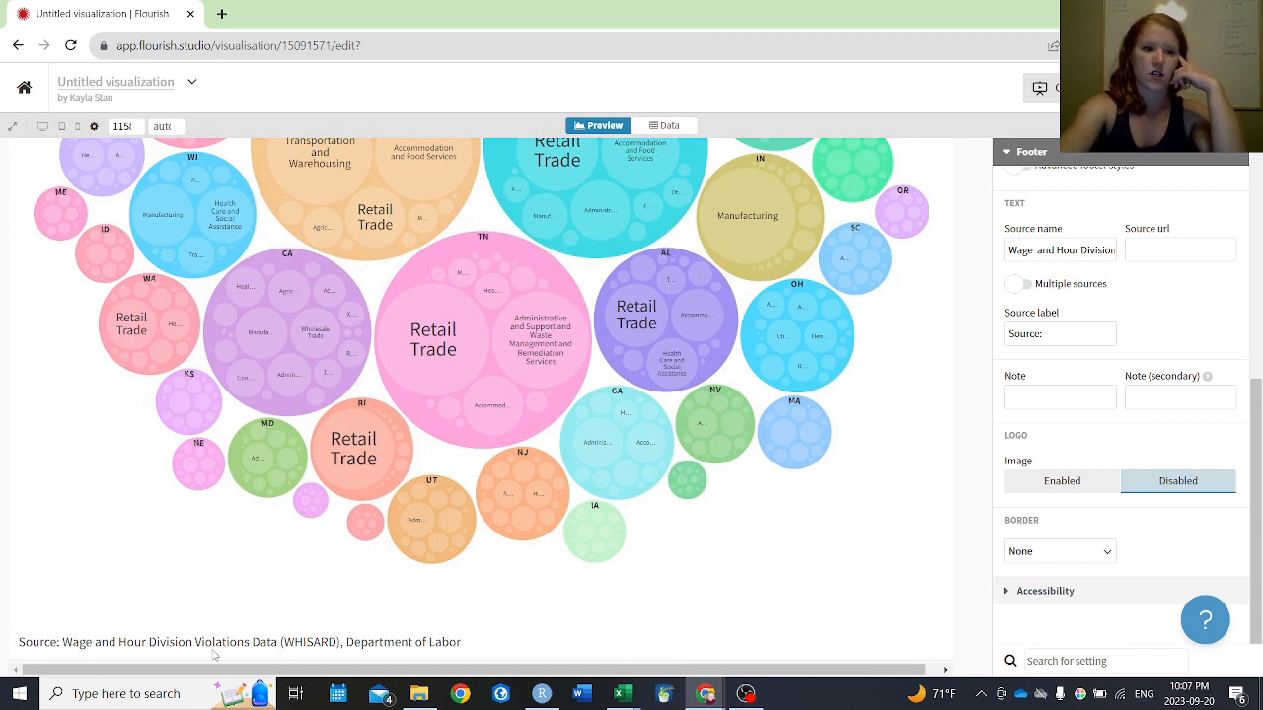
left_click(1079, 250)
key("Right")
key("Right")
key("Right")
key("Right")
key("Right")
key("Right")
key("Right")
key("Right")
key("Right")
key("Right")
key("Right")
key("Right")
key("Right")
key("Right")
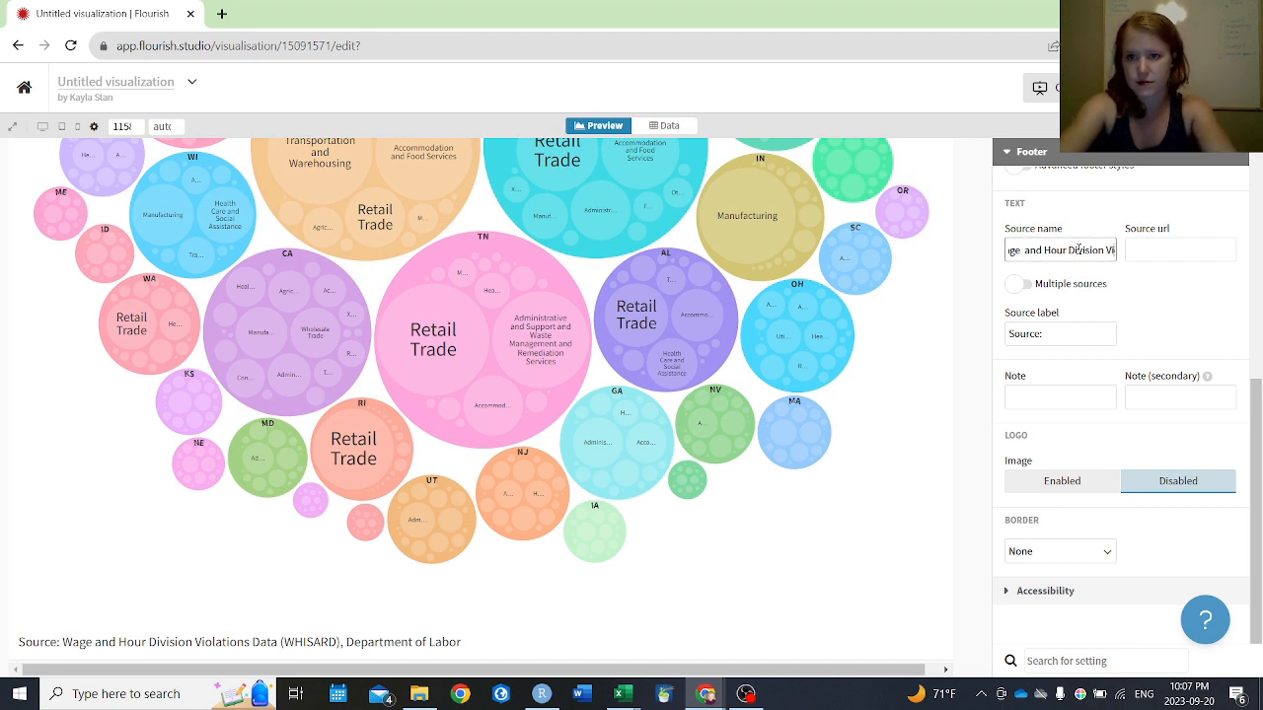
key("Delete")
key("Delete")
key("Delete")
key("Delete")
key("Delete")
key("Delete")
key("Delete")
key("Delete")
key("Delete")
key("Delete")
key("Delete")
key("Delete")
key("Delete")
key("Delete")
key("Delete")
key("Delete")
key("Delete")
key("Delete")
key("Delete")
key("Delete")
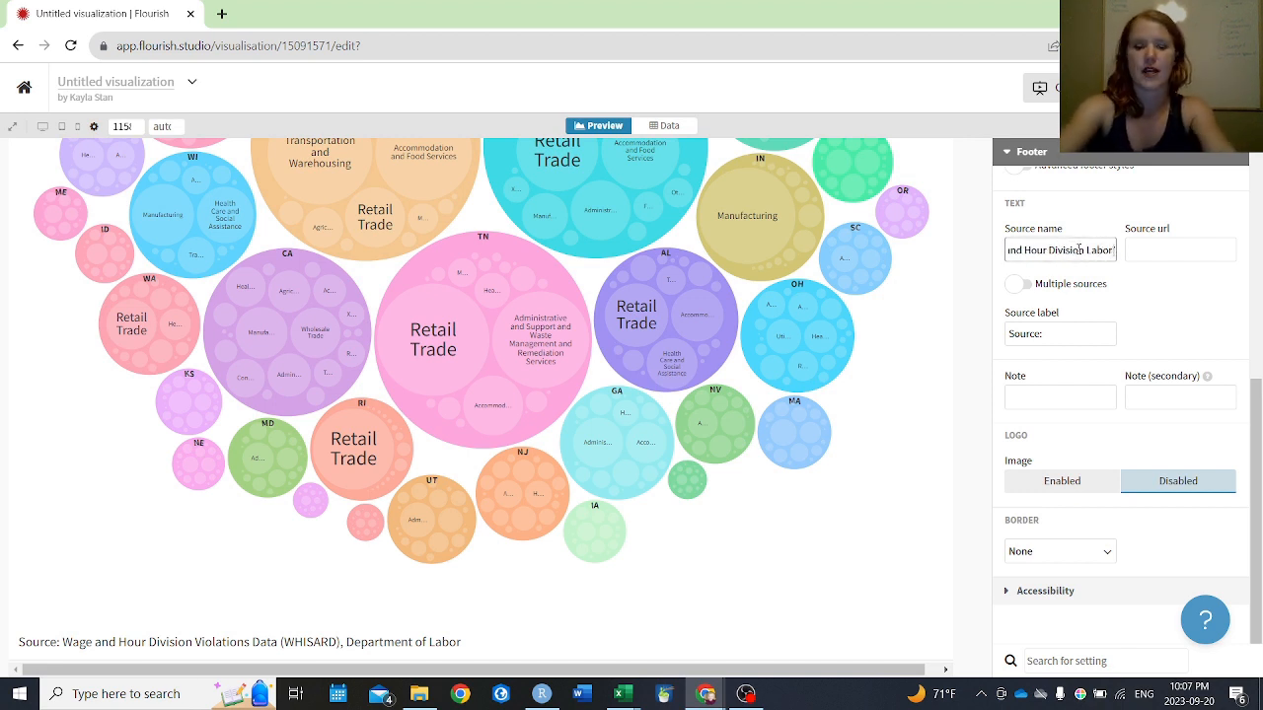
left_click(752, 592)
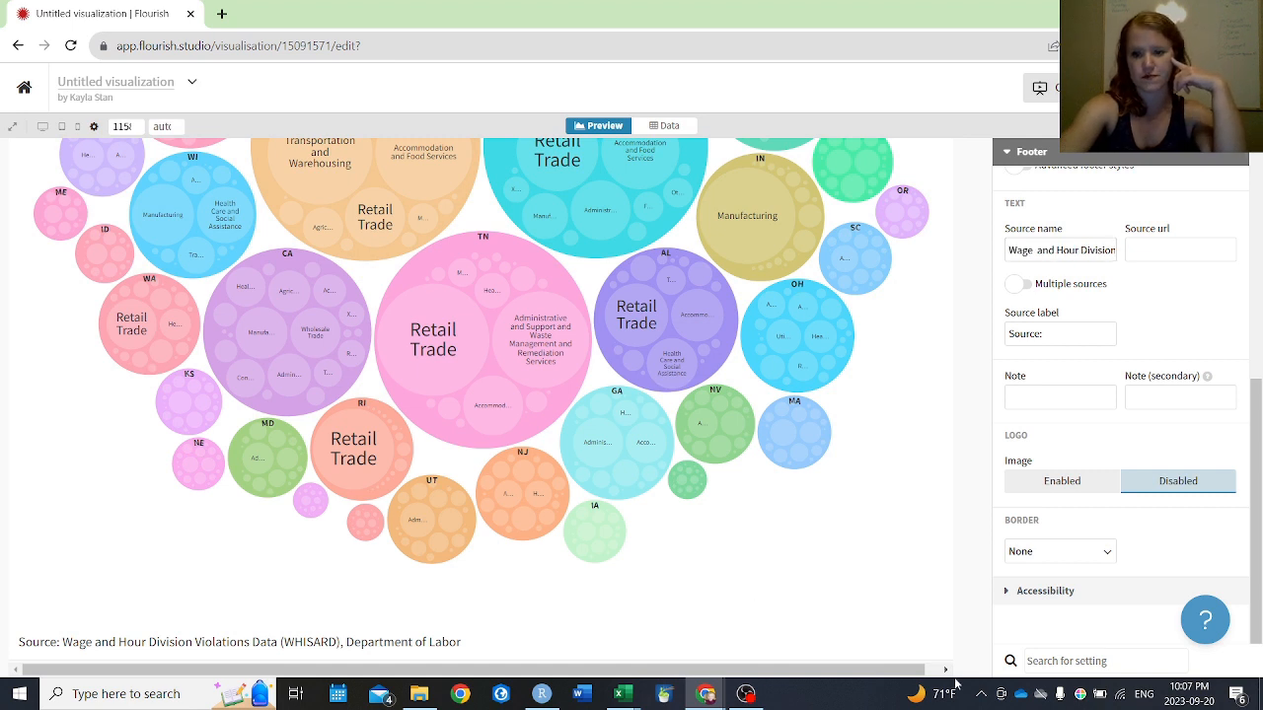
Set the header title to "Wage and Labor Violations from 1984 - 2020 in the United States".
scroll(1130, 300, "up", 3)
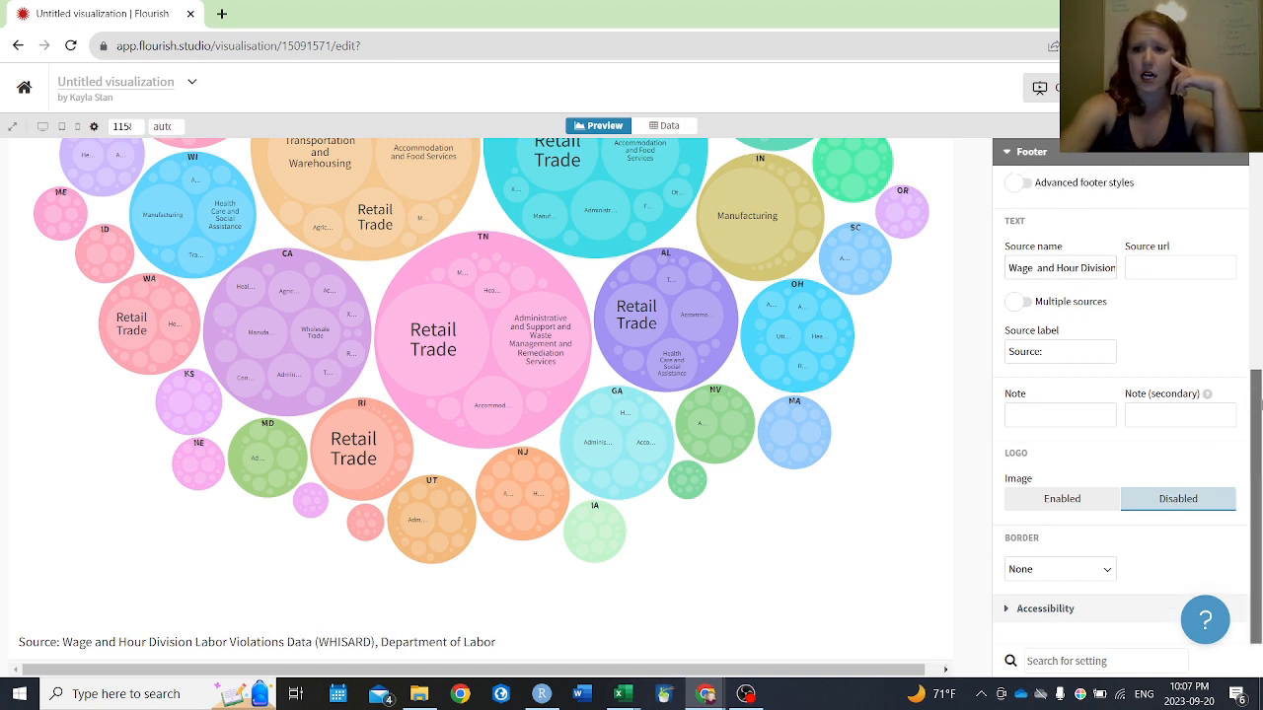
left_click(1034, 269)
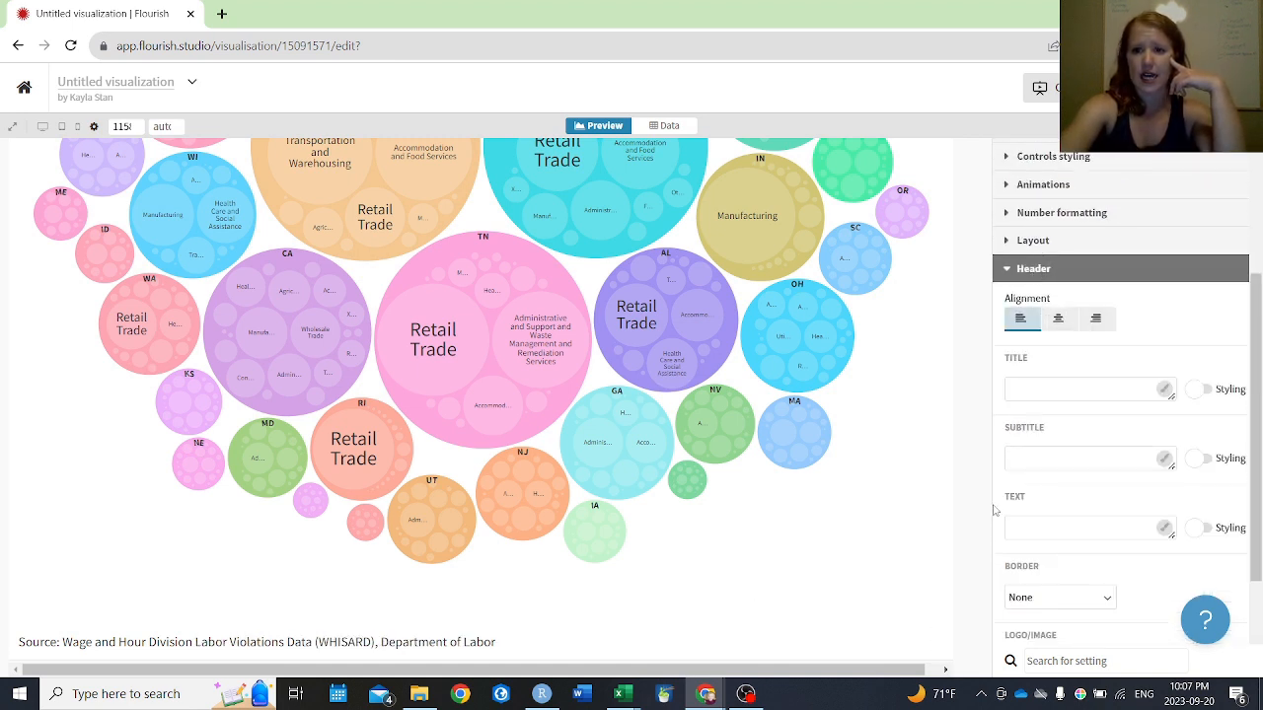
left_click(1034, 394)
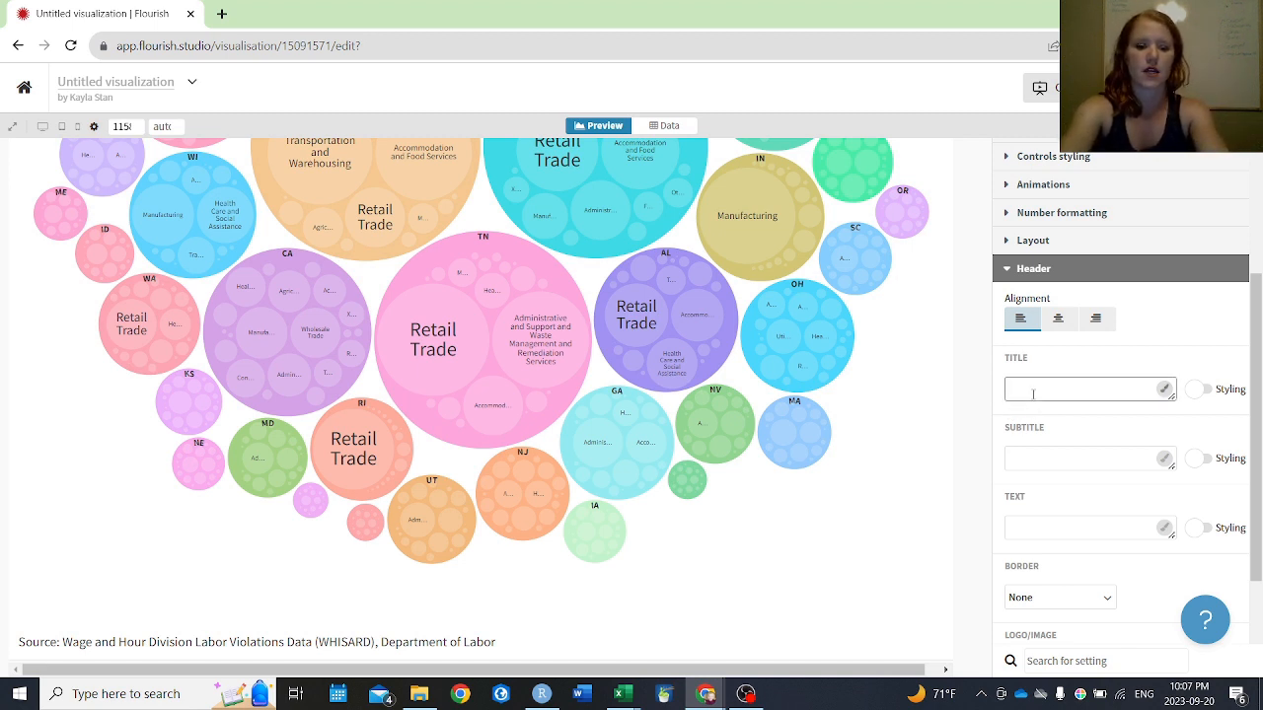
type("Wage and La")
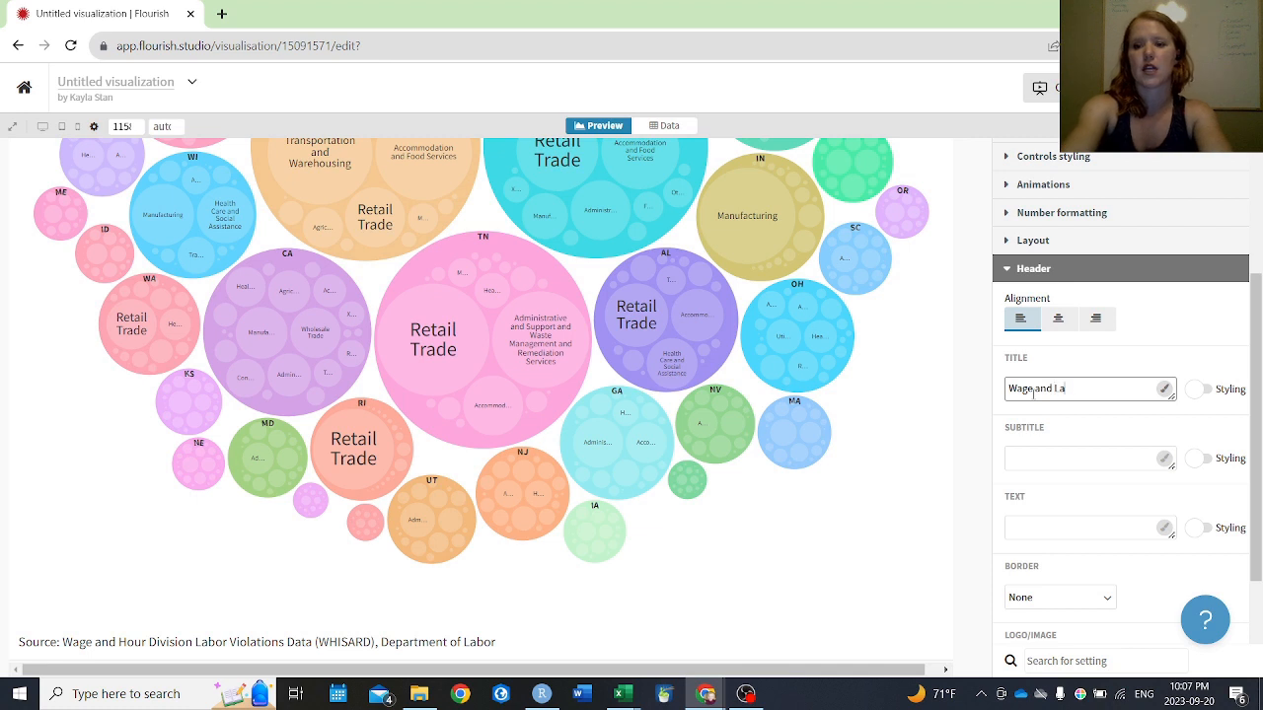
type("bor Violations from 1")
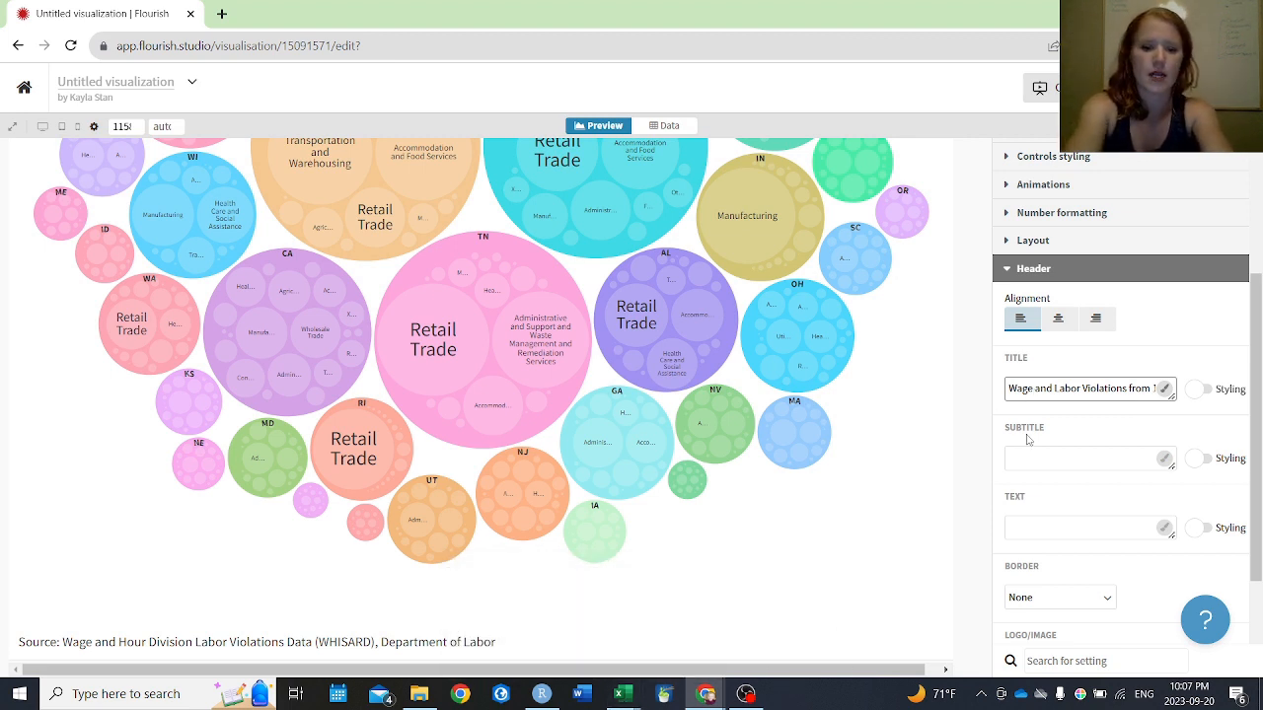
type("- 2020 in the United States")
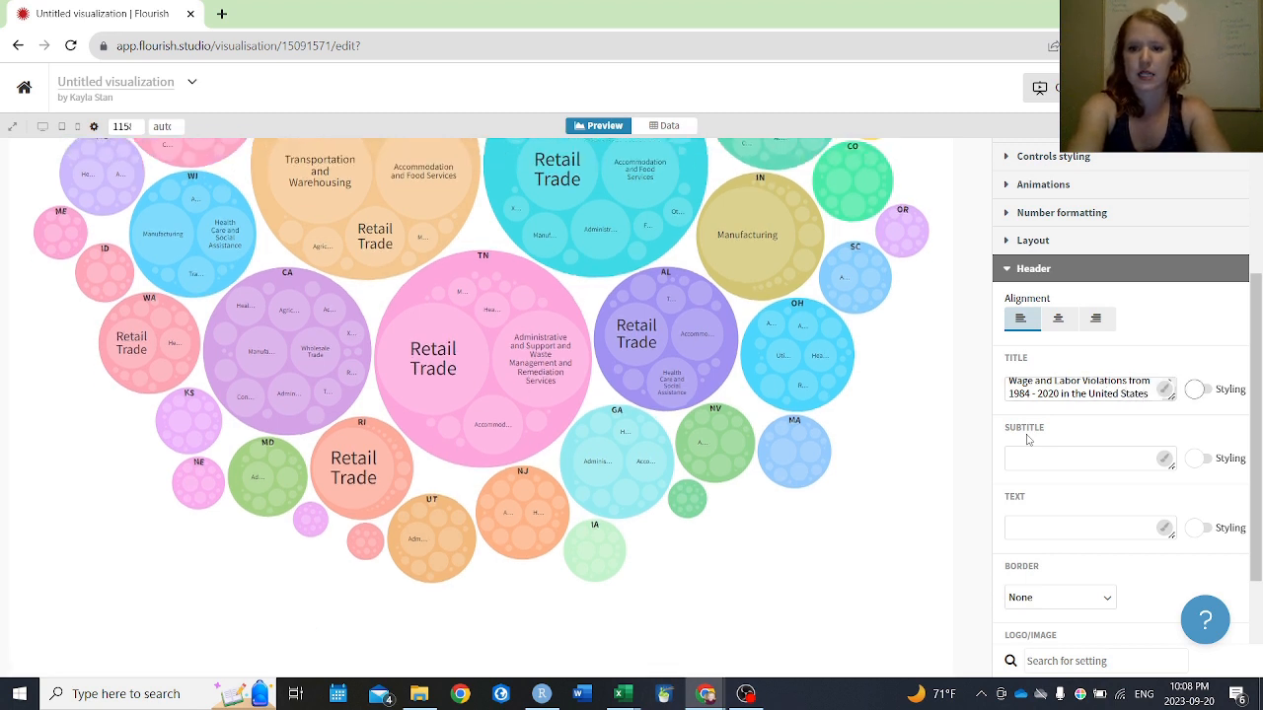
Set the header subtitle to "Subdivided by State and Industry" and check the header above the chart.
left_click(1040, 458)
type("S")
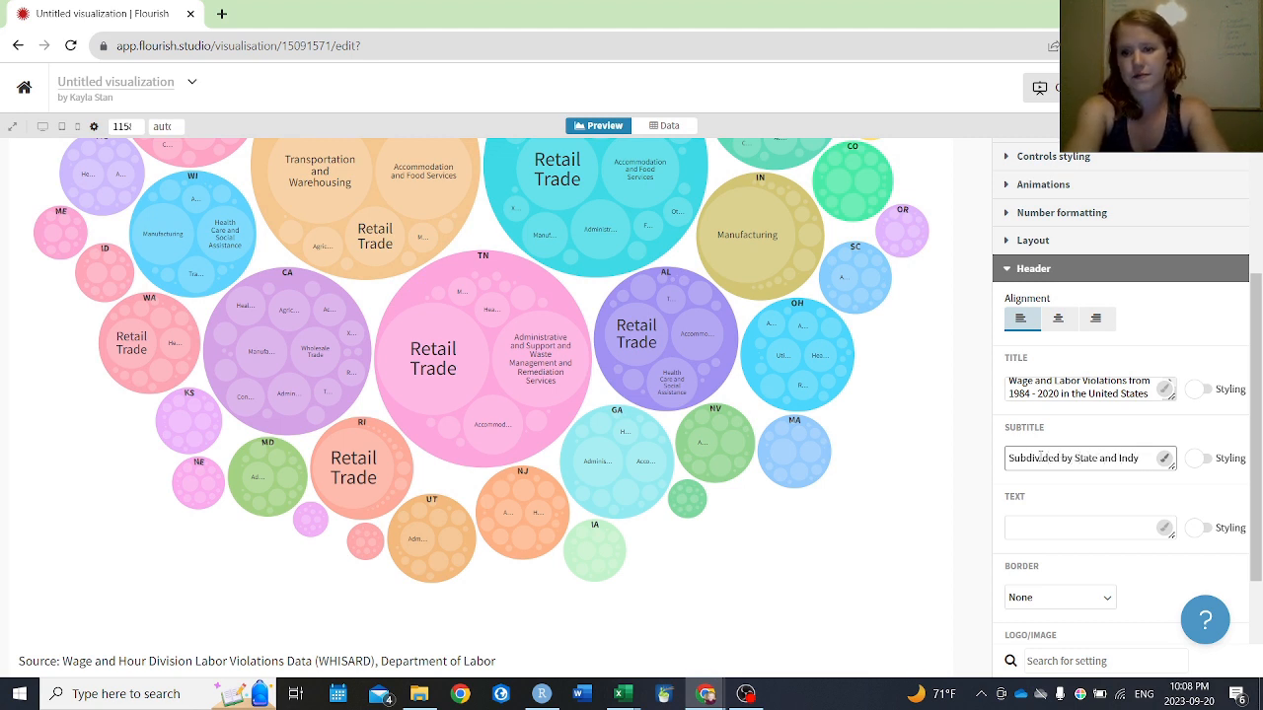
type("ubdivided by State and Industry")
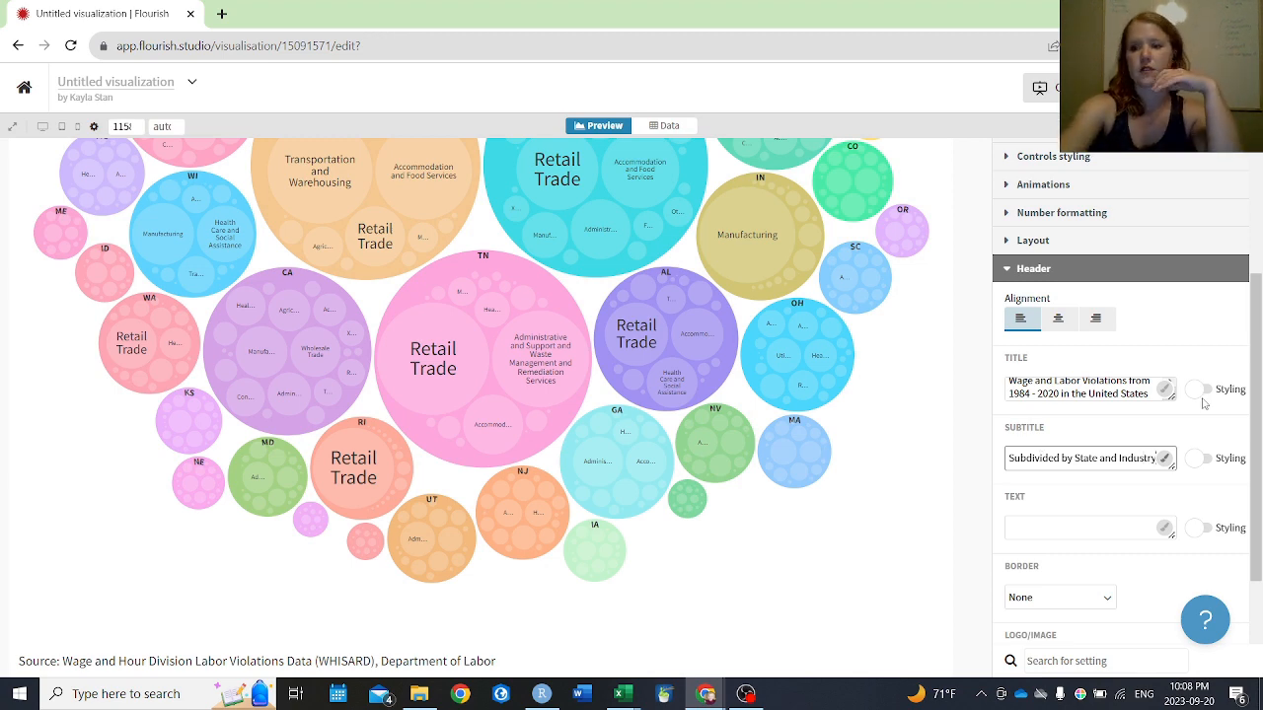
left_click(947, 366)
scroll(945, 366, "up", 2)
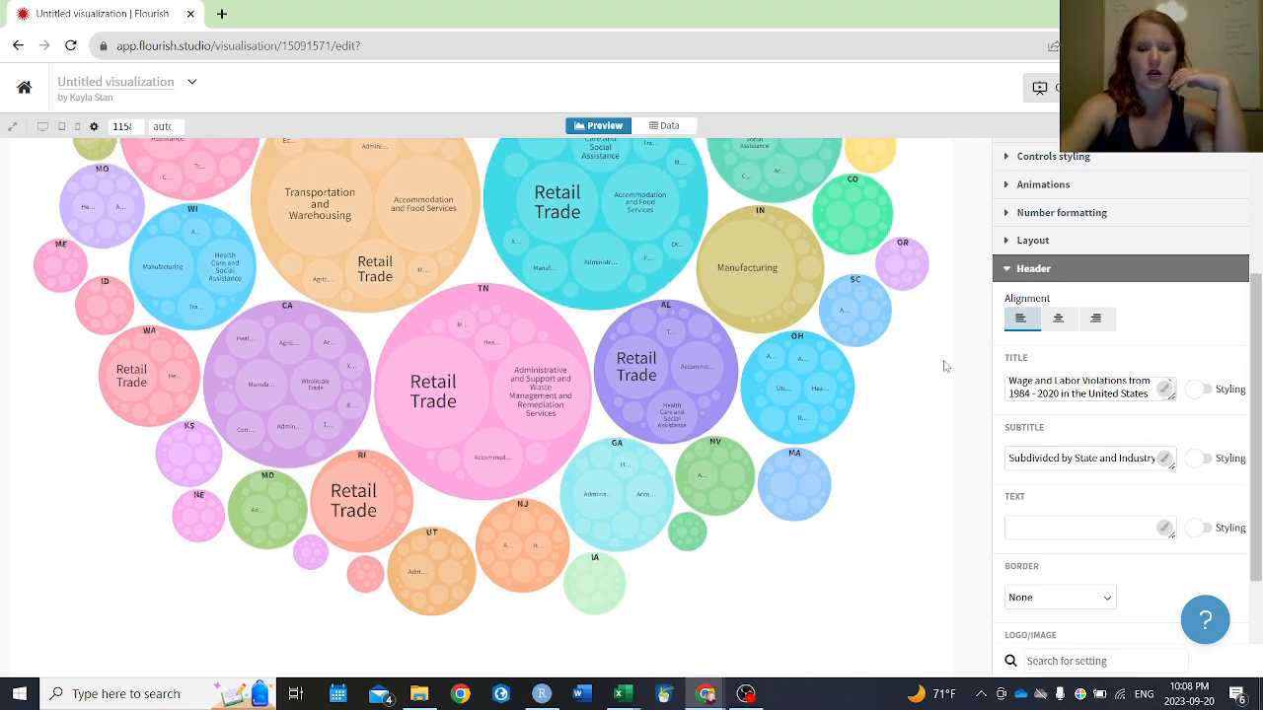
scroll(945, 366, "up", 3)
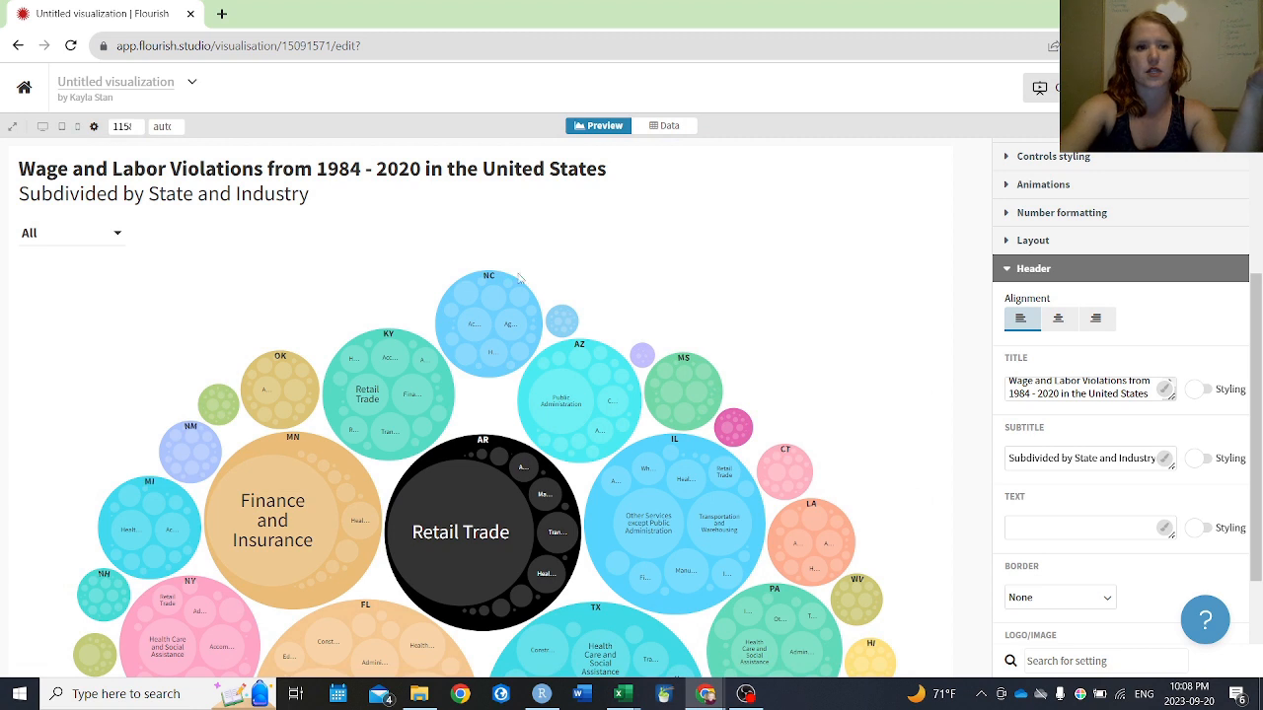
Rename the visualization as "Wage and Labor Violations by State and Industry".
left_click(85, 80)
type("Wage and")
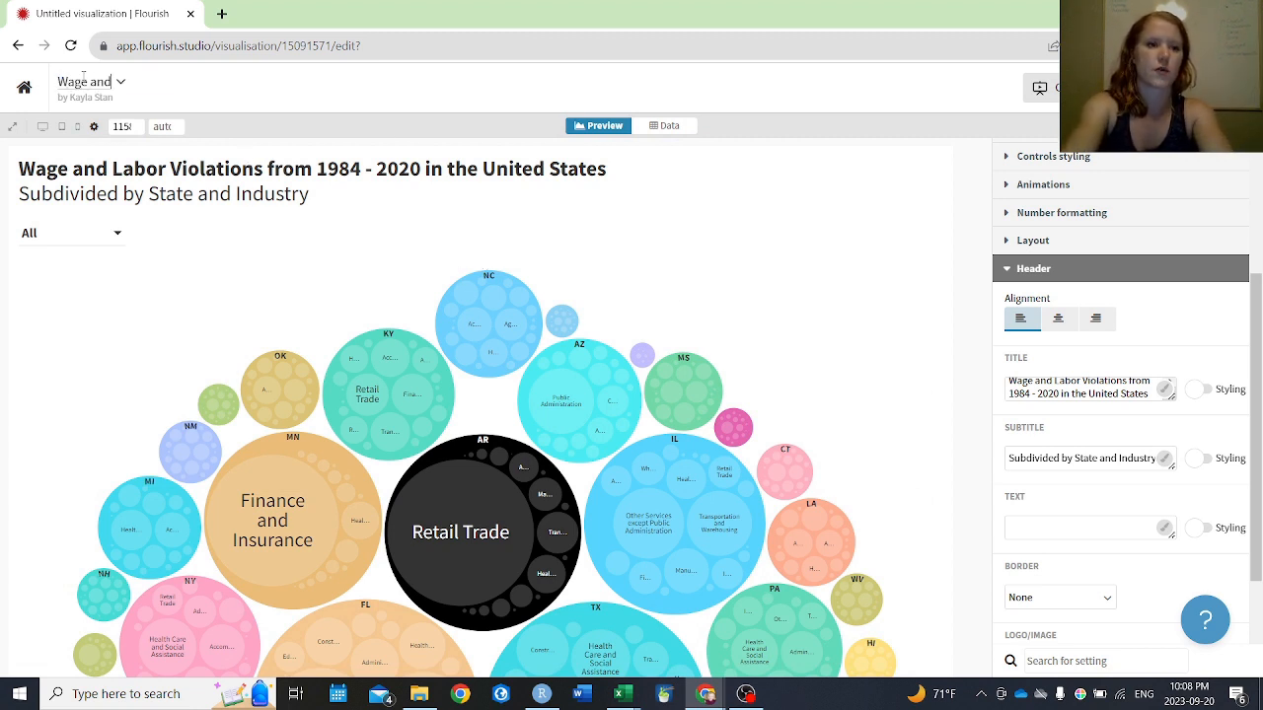
type(" Labor")
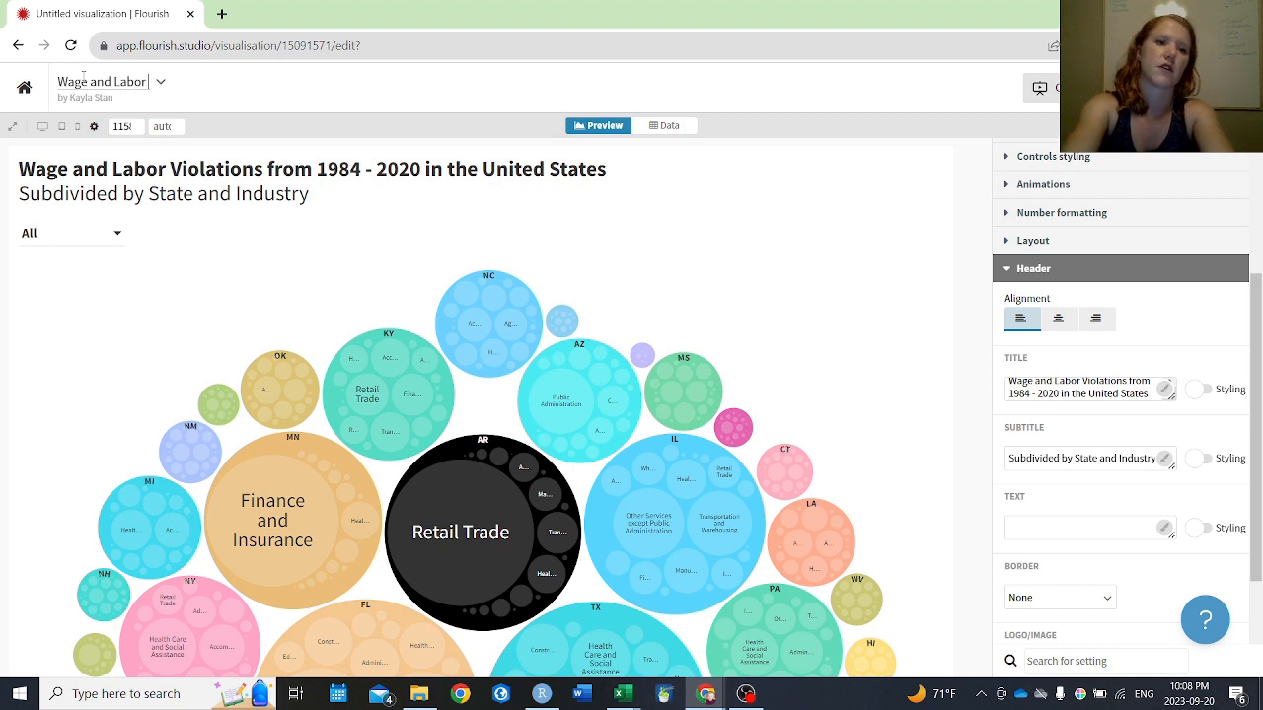
type(" Violations by St")
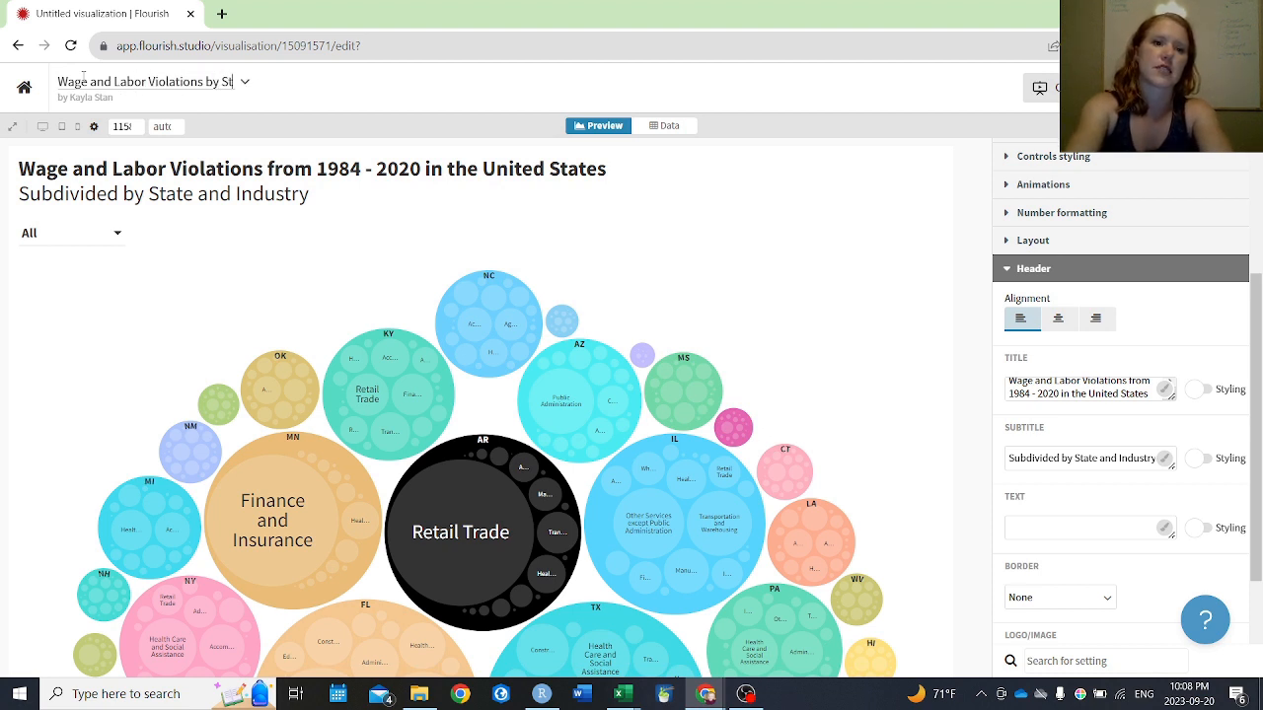
type("ate")
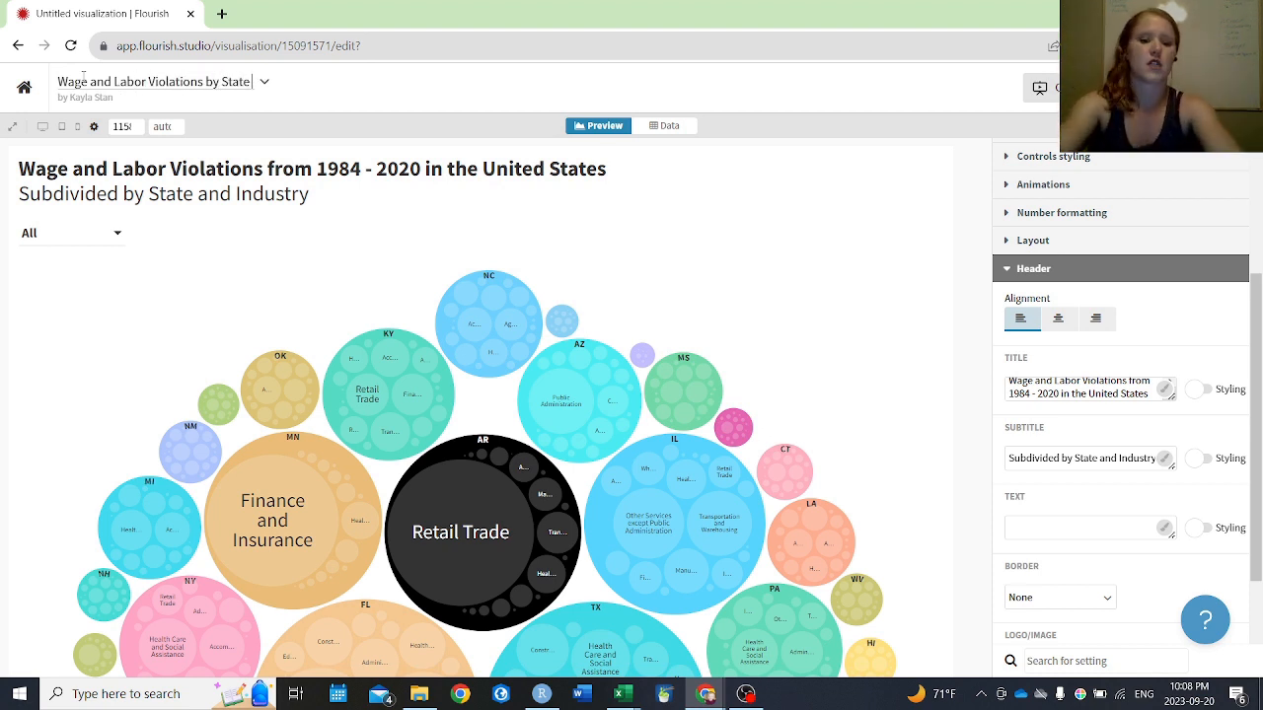
type(" and Industry")
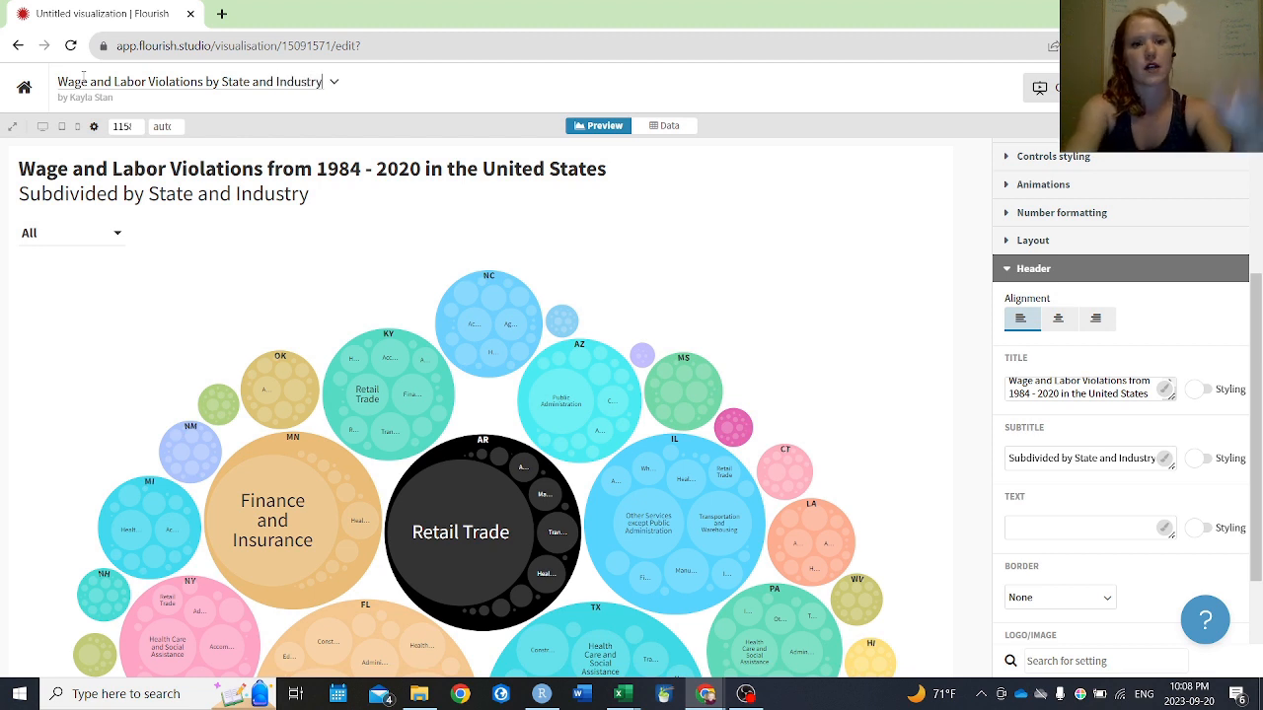
left_click(864, 242)
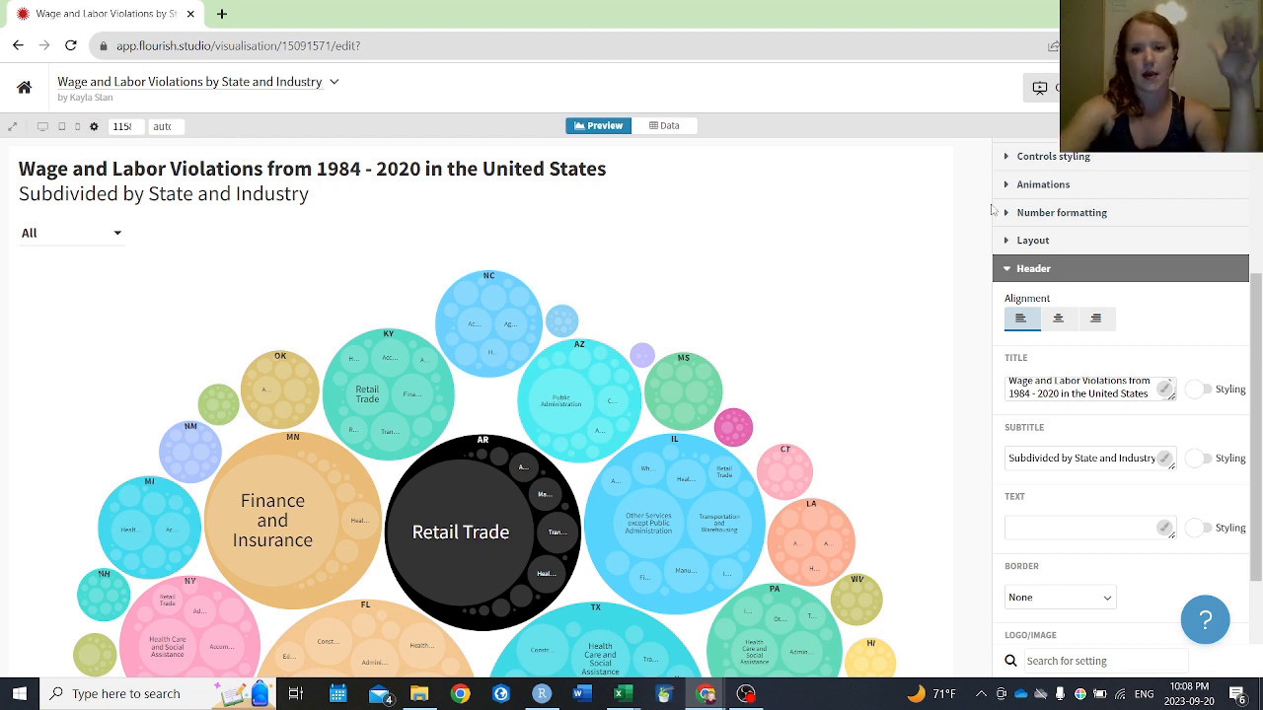
Remove the custom color override for AR and change the chart's palette to Flourish Deep.
left_click(1007, 268)
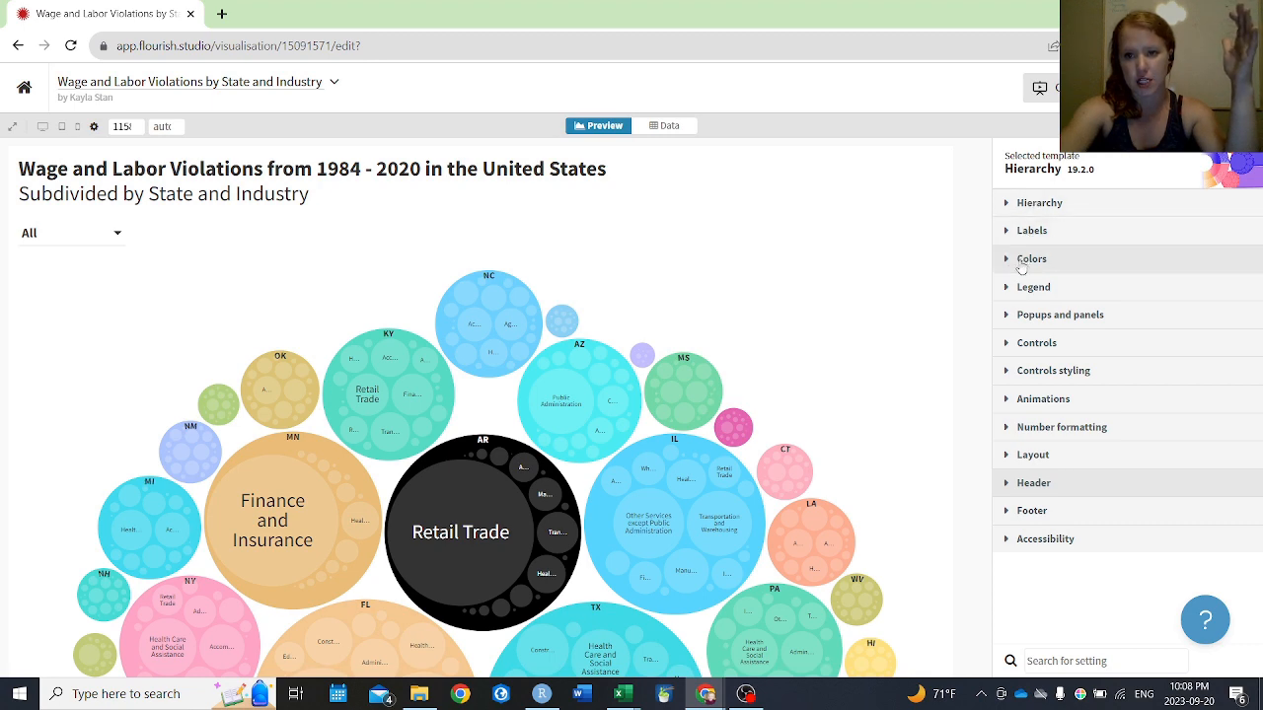
left_click(1008, 261)
left_click_drag(1080, 360, 768, 363)
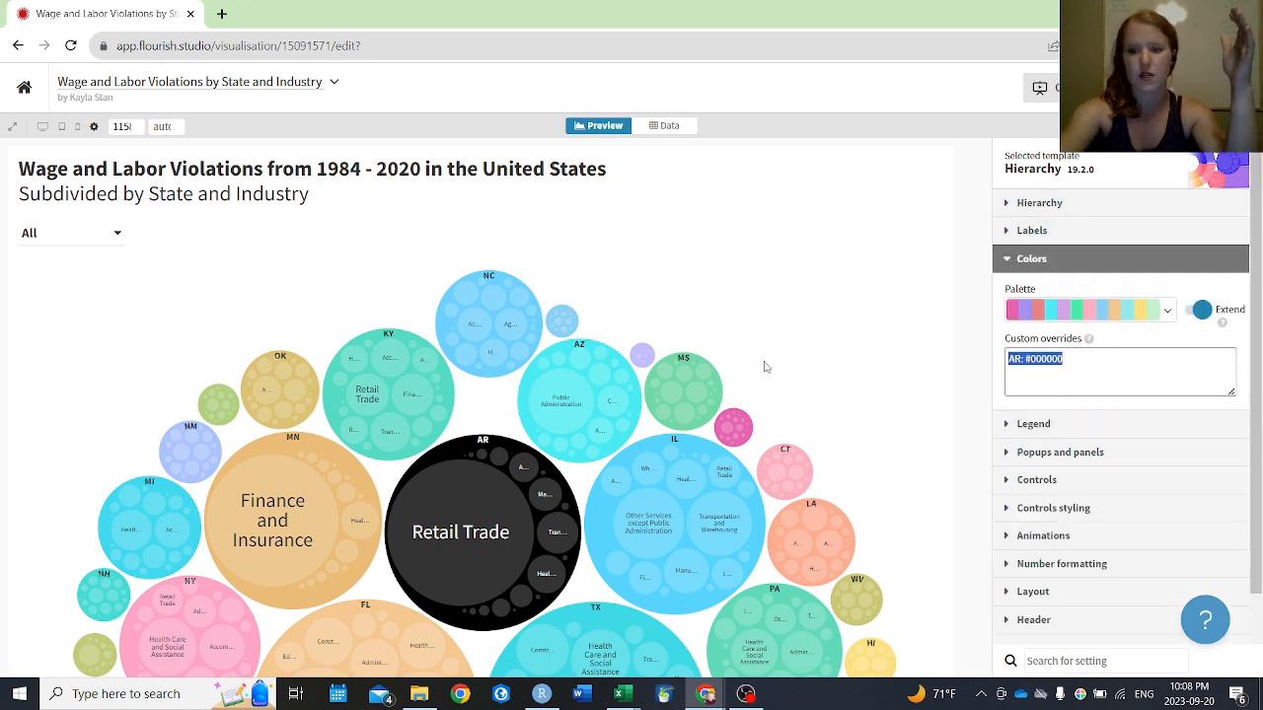
key("BackSpace")
left_click(1144, 316)
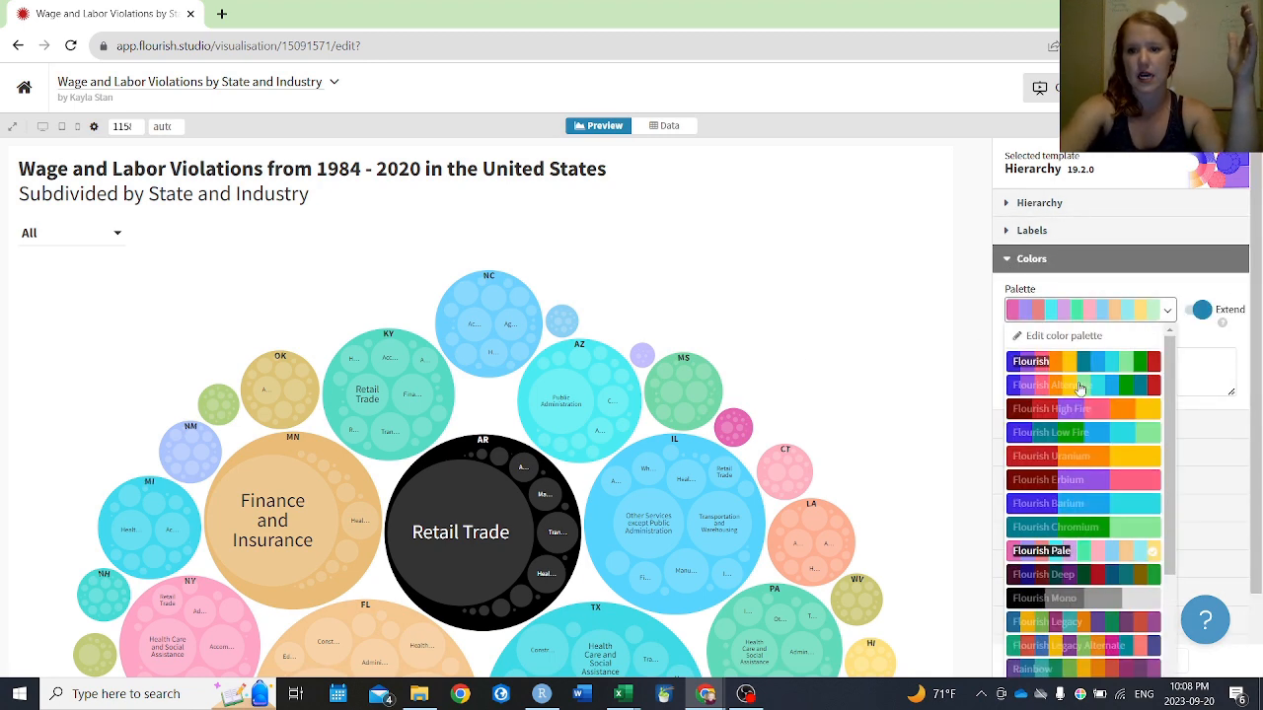
left_click(1130, 574)
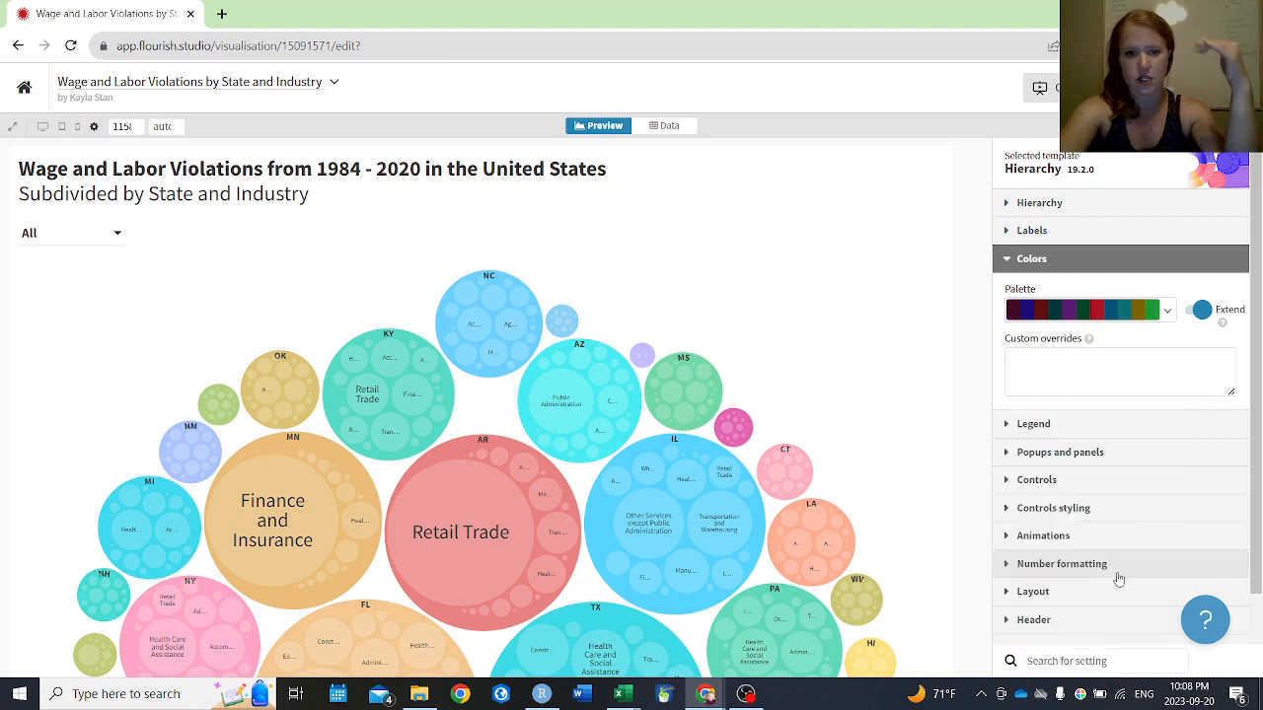
scroll(901, 399, "down", 5)
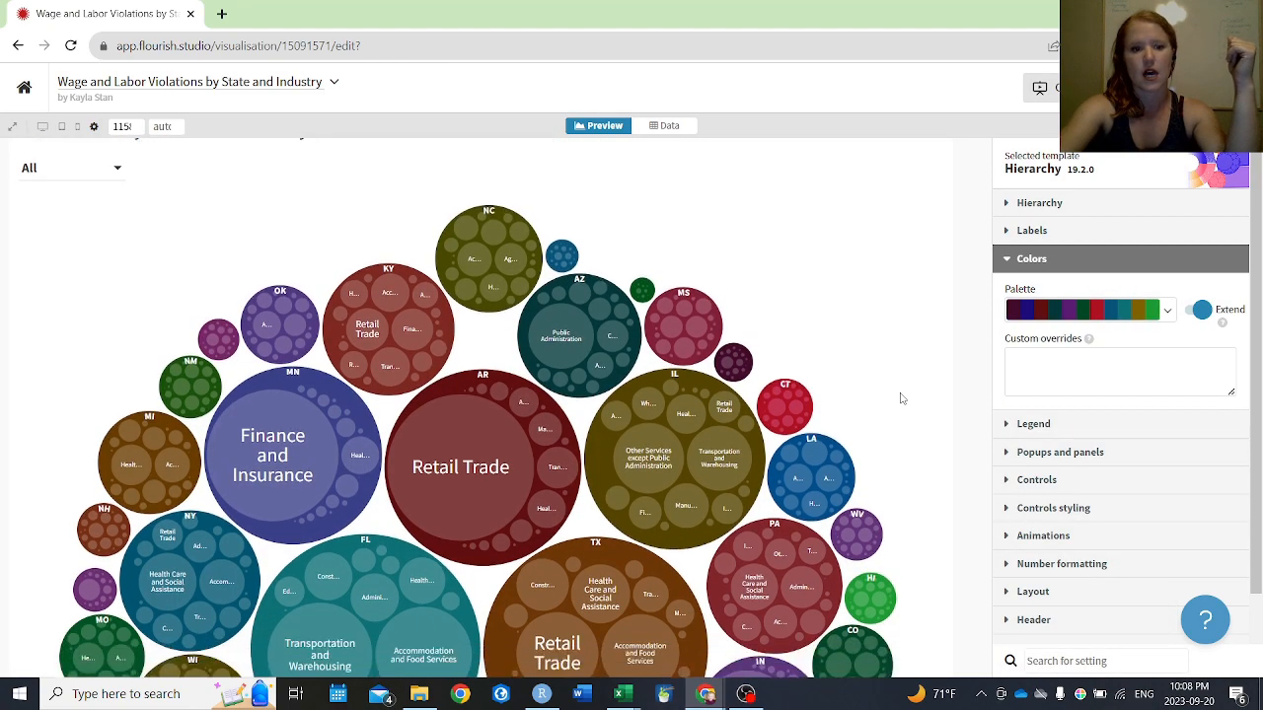
scroll(900, 398, "down", 2)
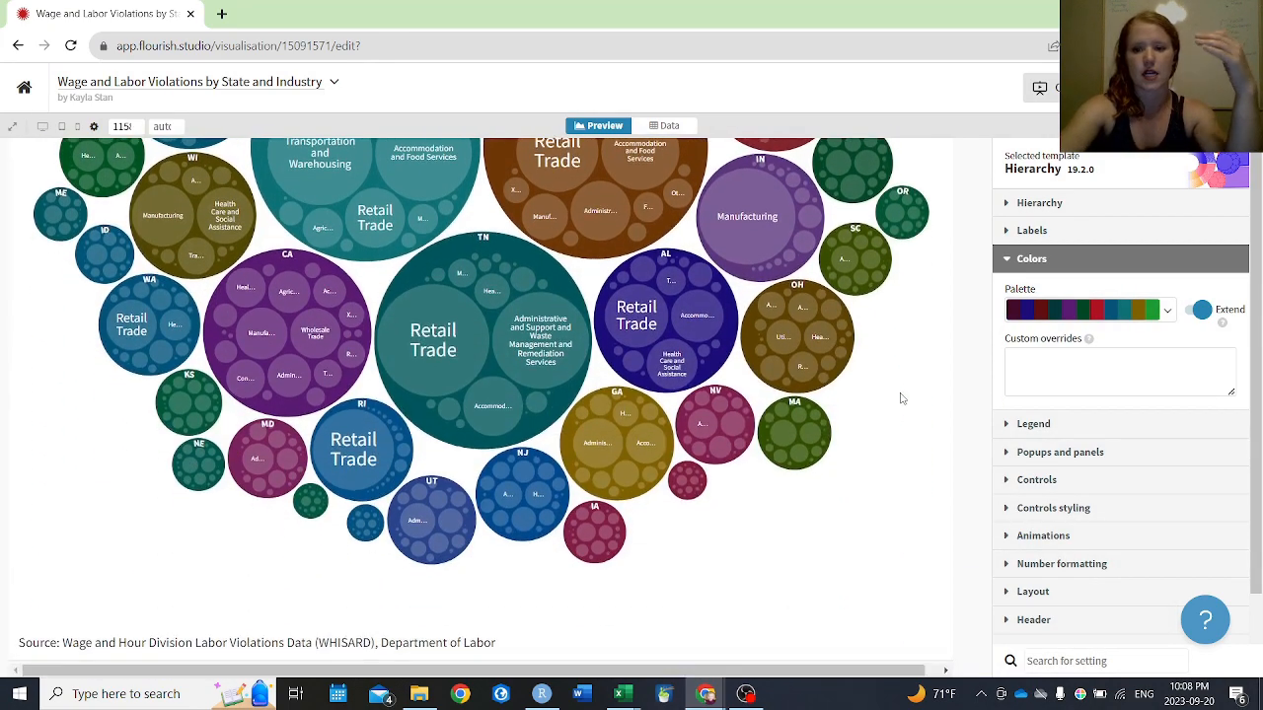
scroll(900, 398, "up", 10)
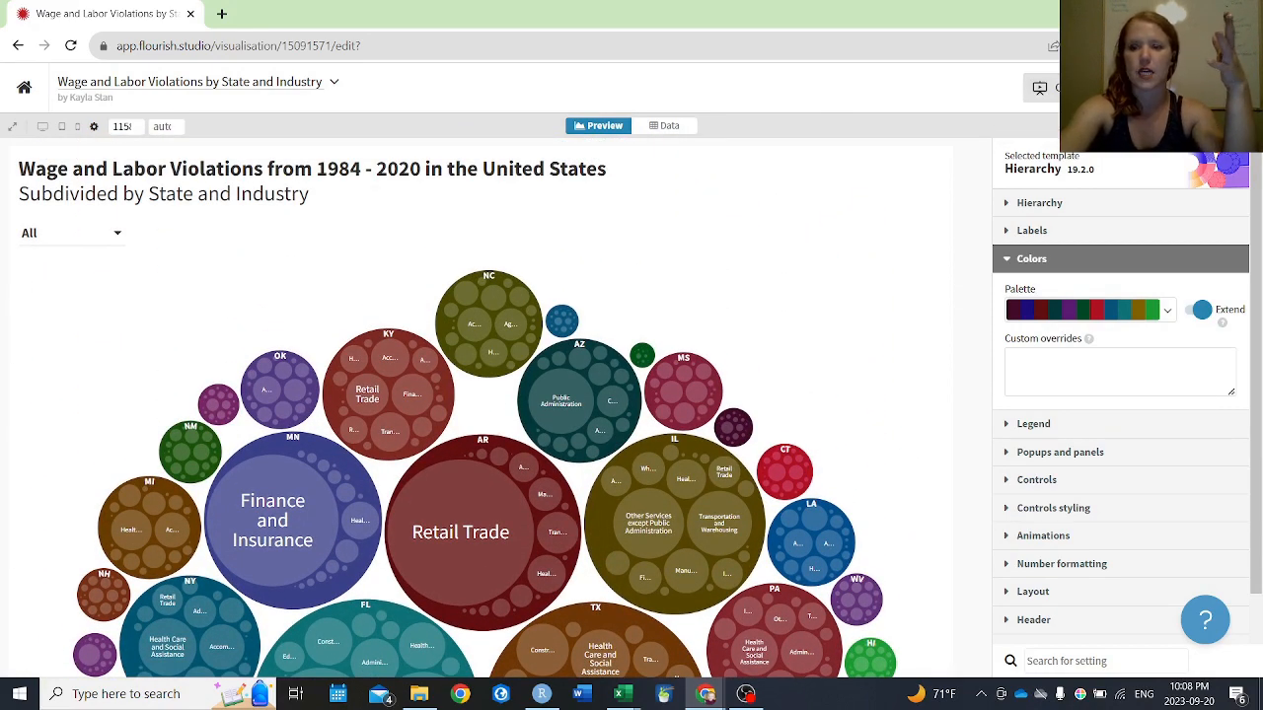
Publish the visualization for sharing and embedding, without allowing others to duplicate the project and data.
left_click(1105, 87)
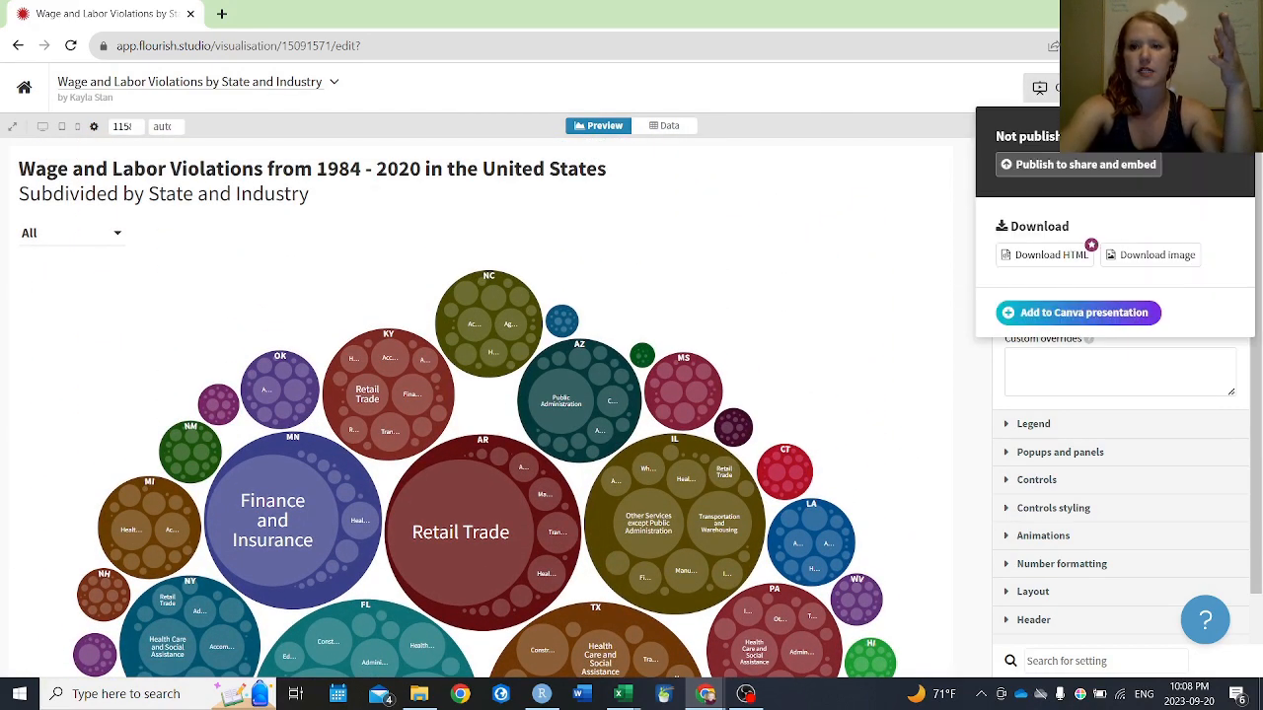
left_click(1033, 169)
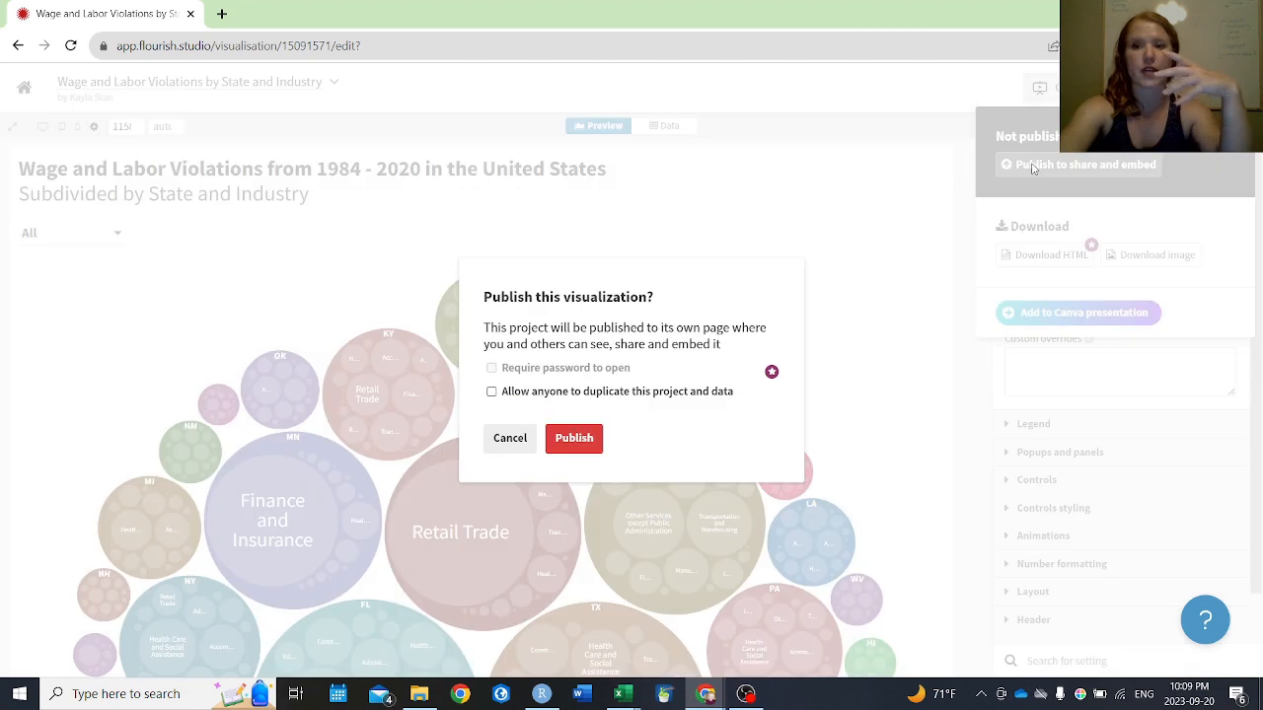
left_click(572, 438)
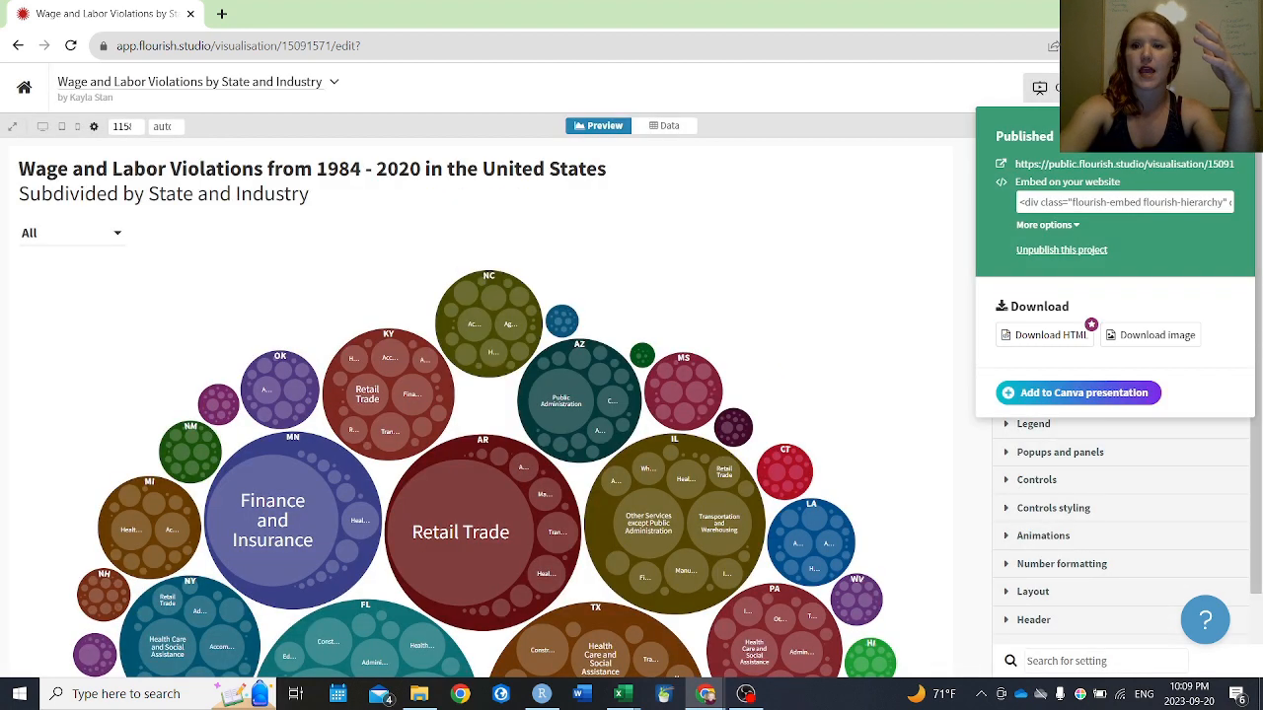
Download a PNG snapshot of the chart at 1154 × 1316, view the downloaded image and close it.
left_click(1140, 339)
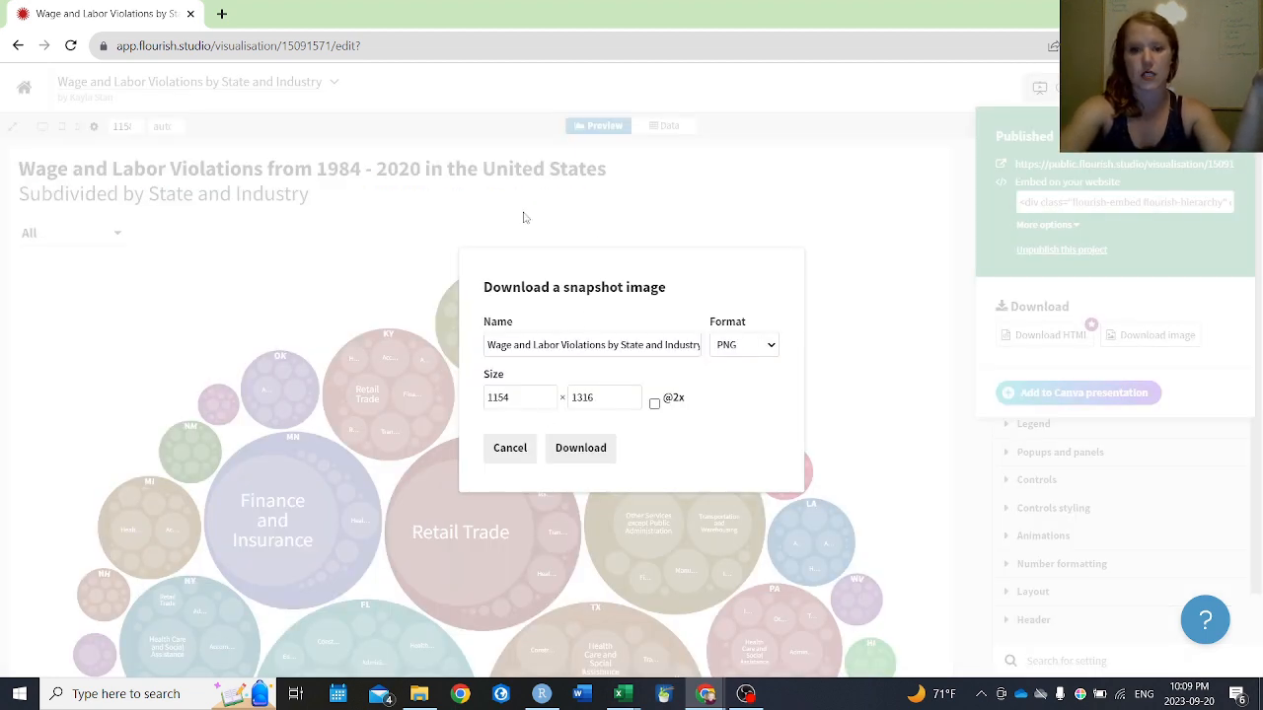
left_click(580, 450)
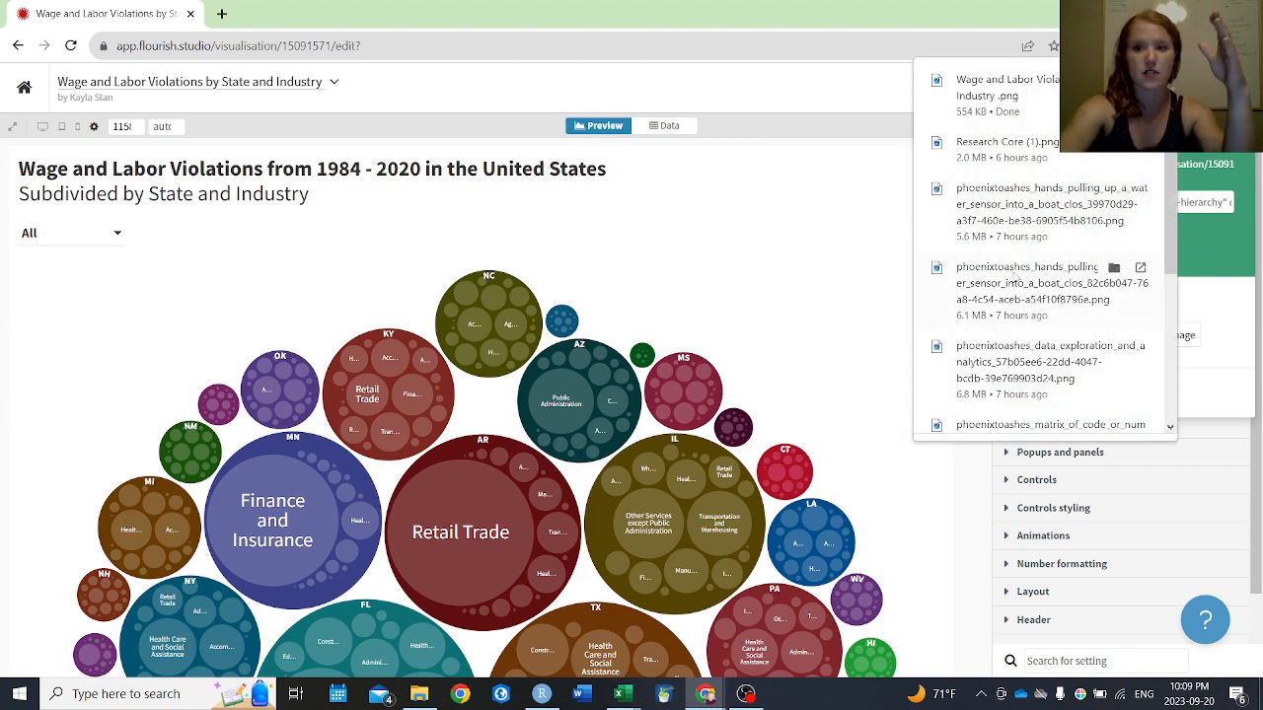
left_click(983, 89)
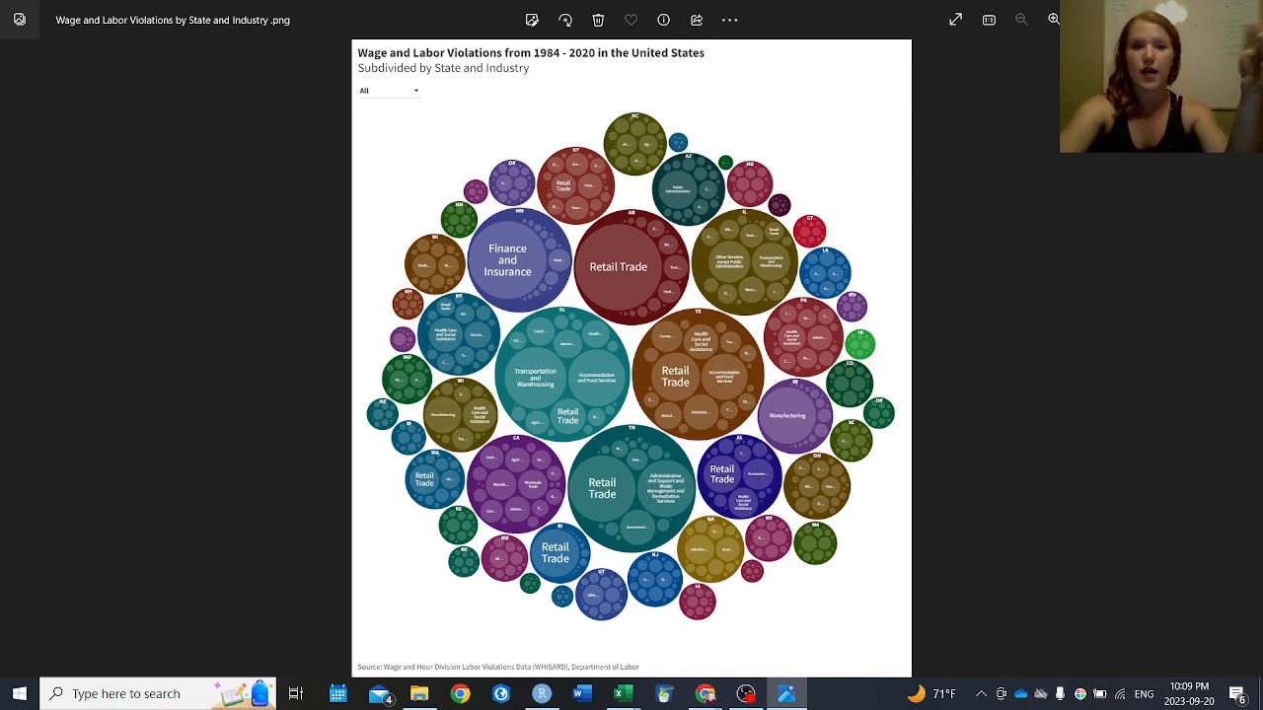
key("alt+F4")
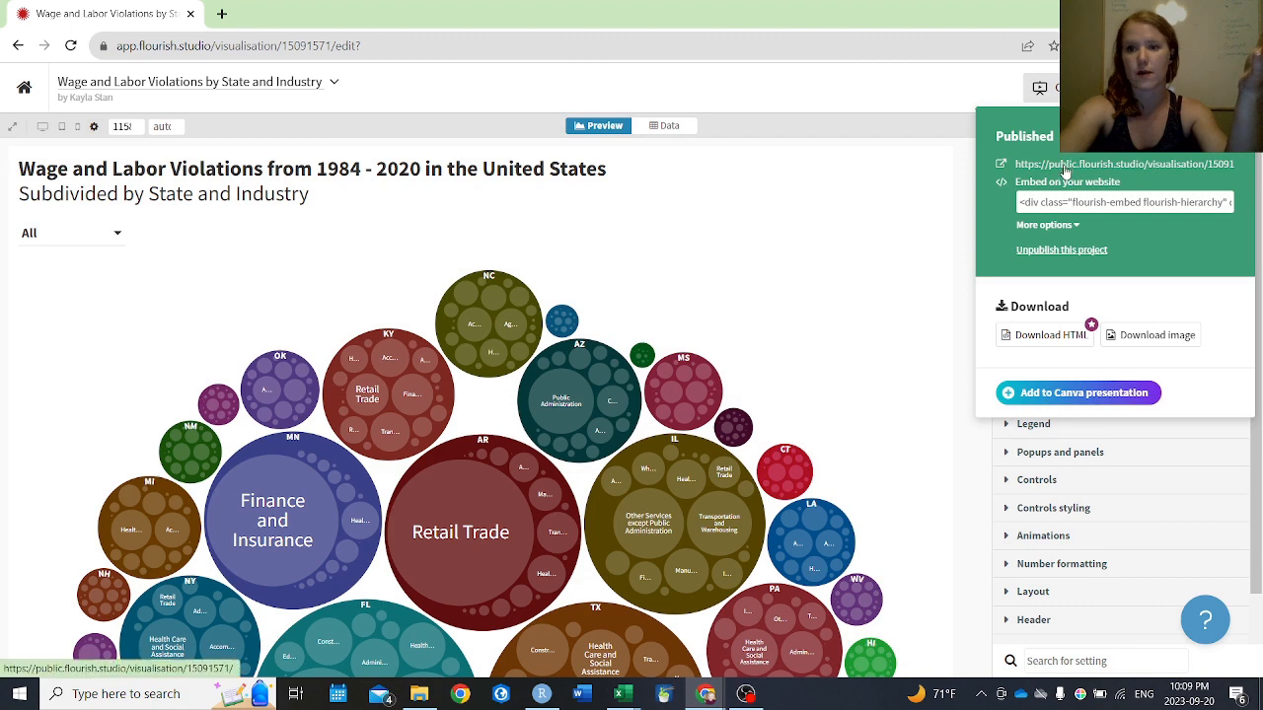
Open the published page from its public link and examine the interactive chart, zooming into the AR circle's industries.
left_click(1065, 165)
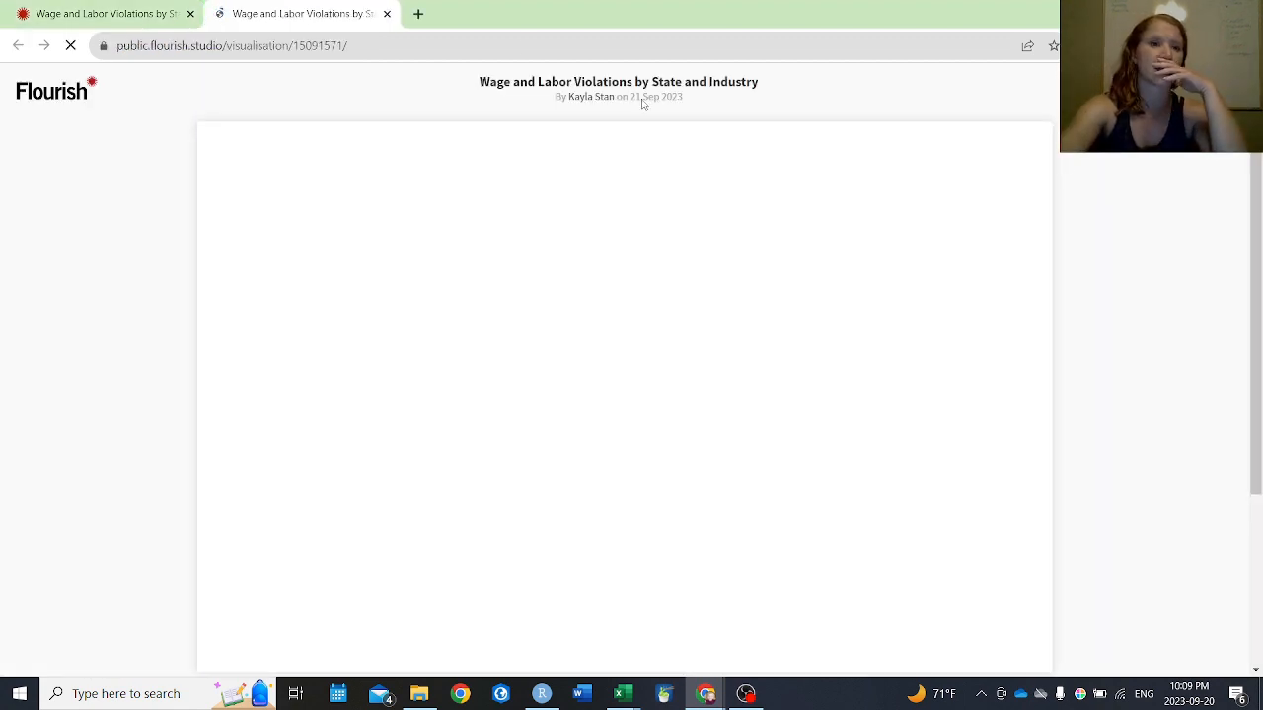
left_click(385, 46)
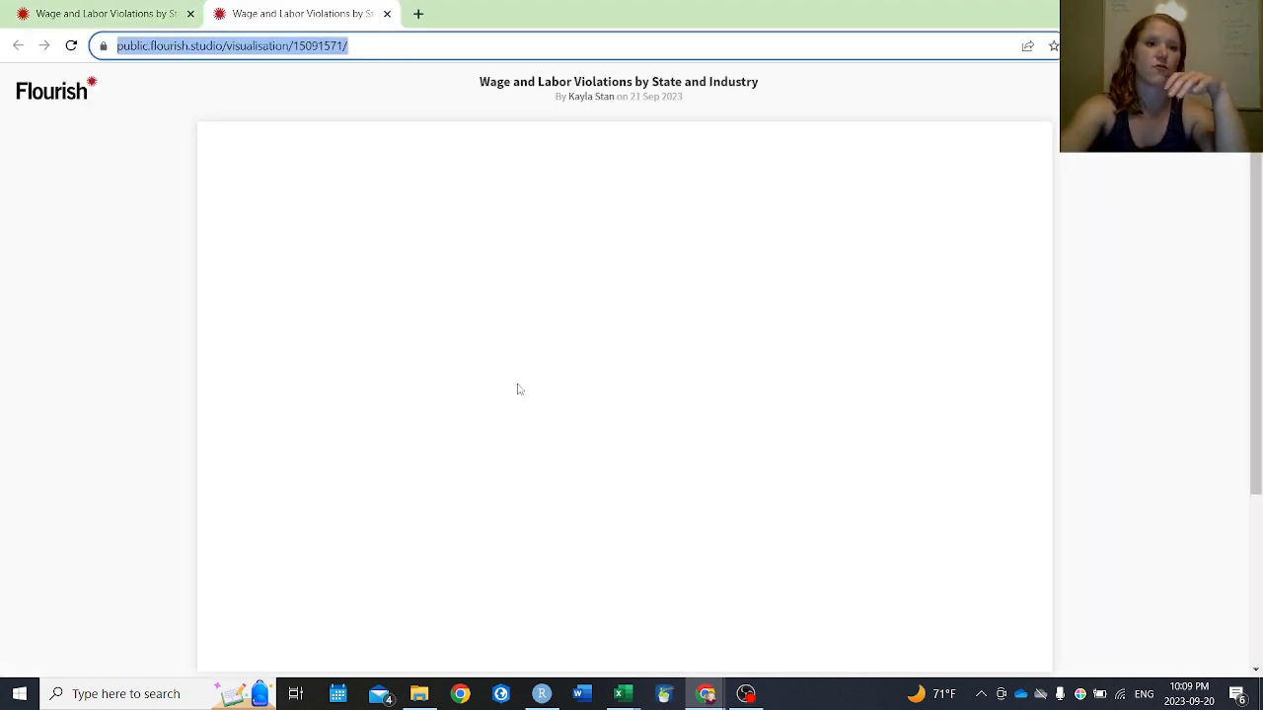
left_click(965, 256)
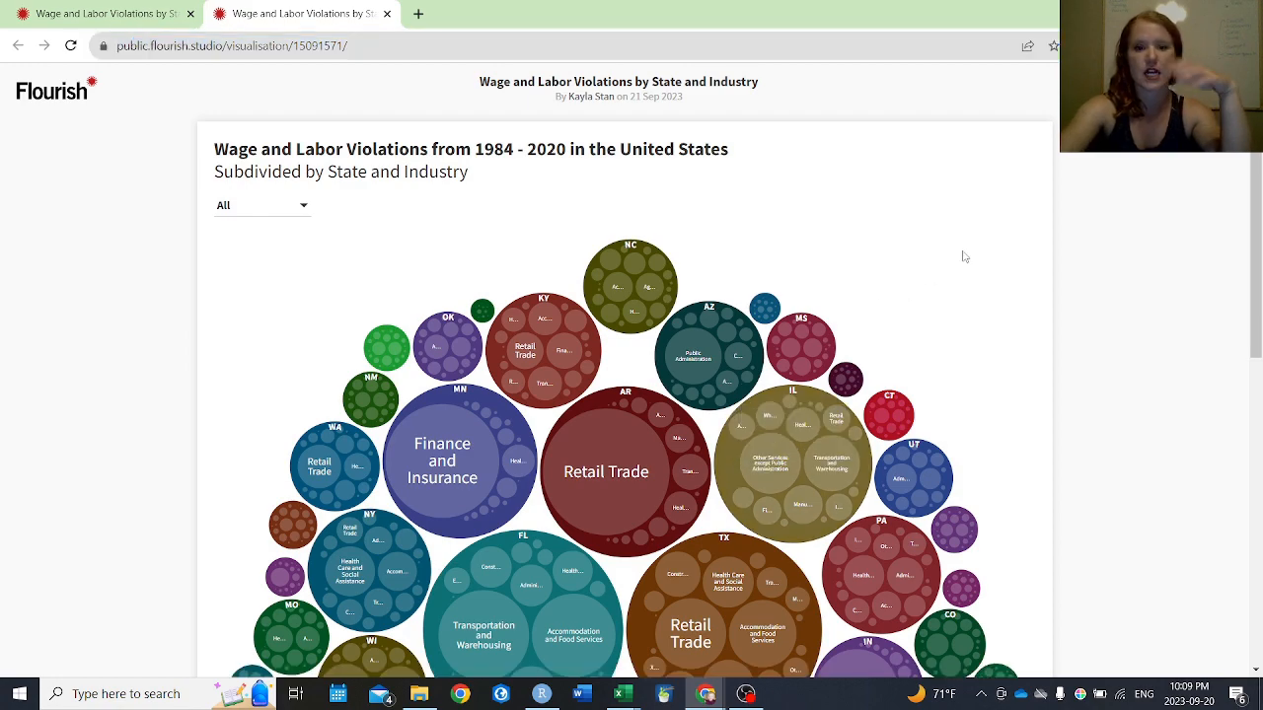
scroll(964, 256, "down", 3)
scroll(730, 183, "up", 1)
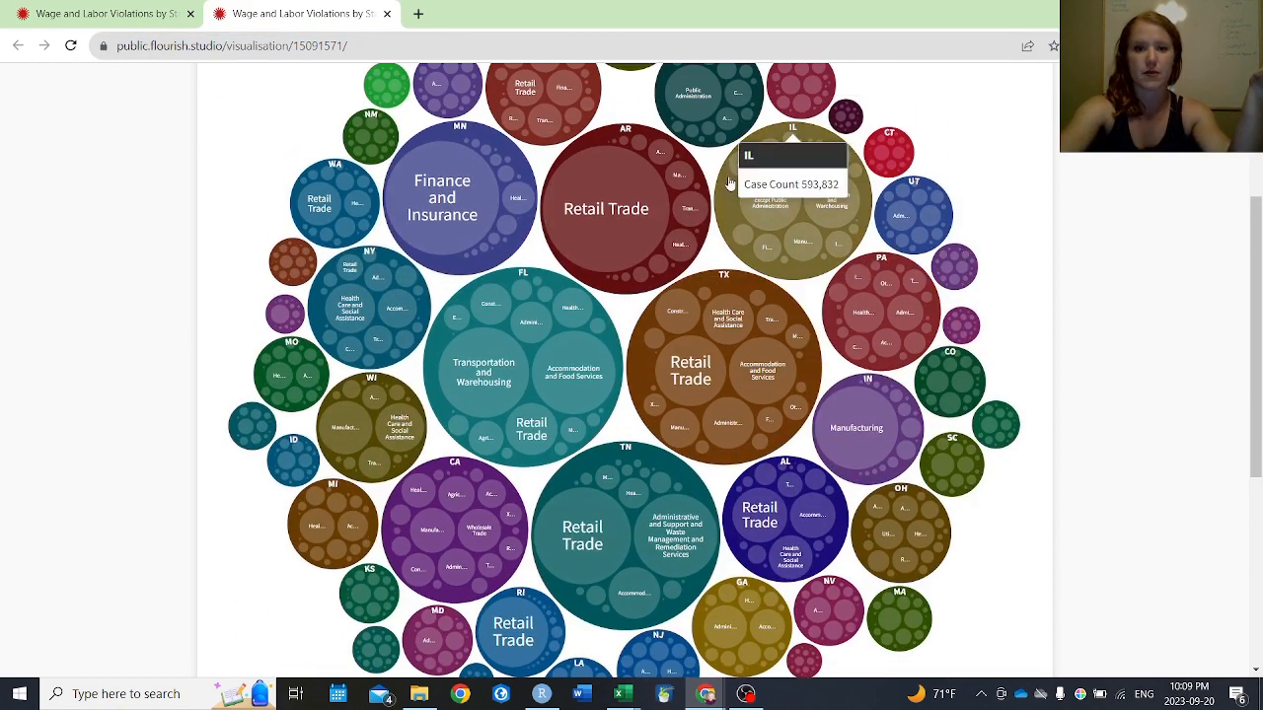
left_click(603, 140)
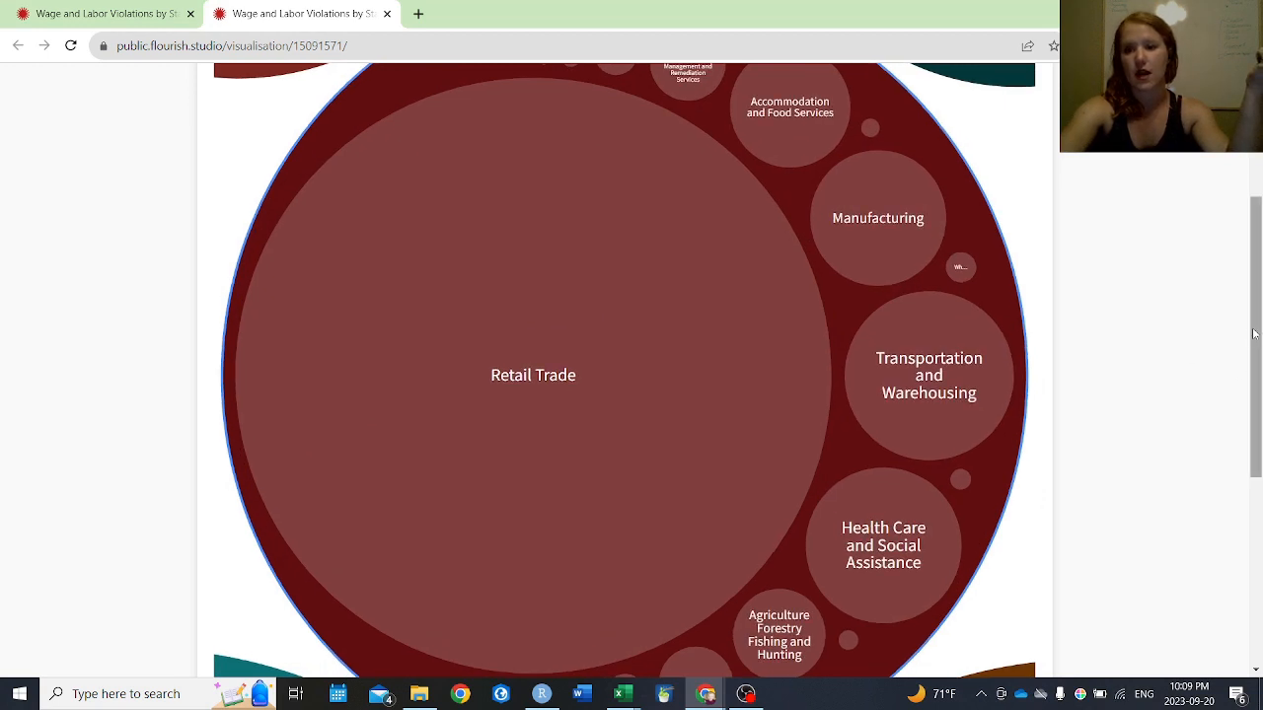
scroll(1253, 334, "up", 3)
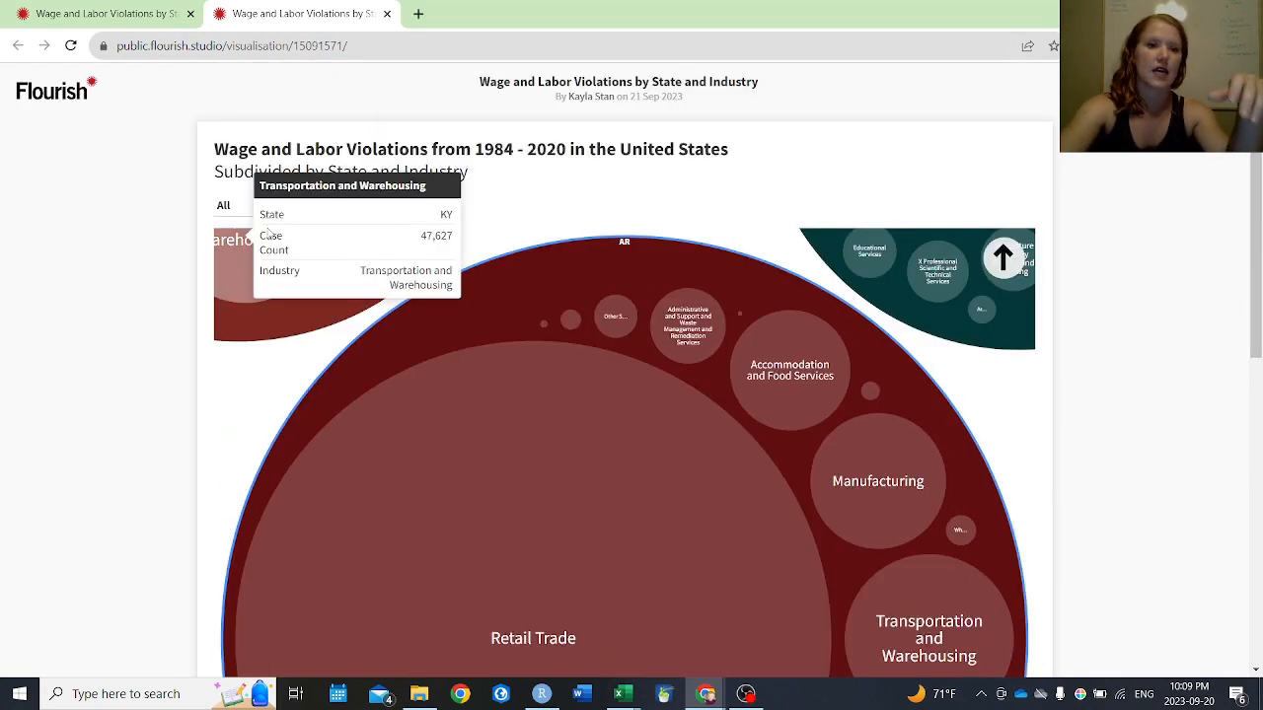